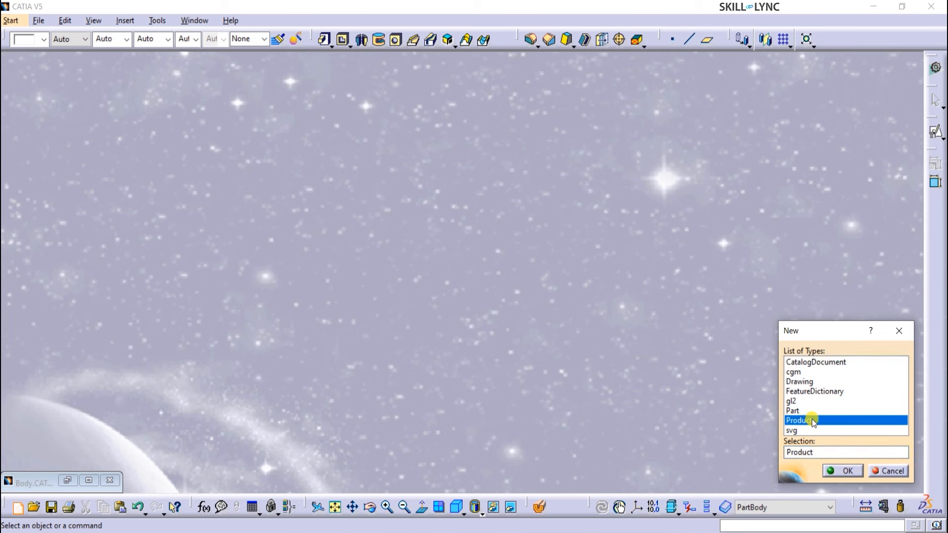
Discard the New document dialog and create an empty product in the Assembly Design workbench
{"action": "left_click", "coordinate": [883, 471]}
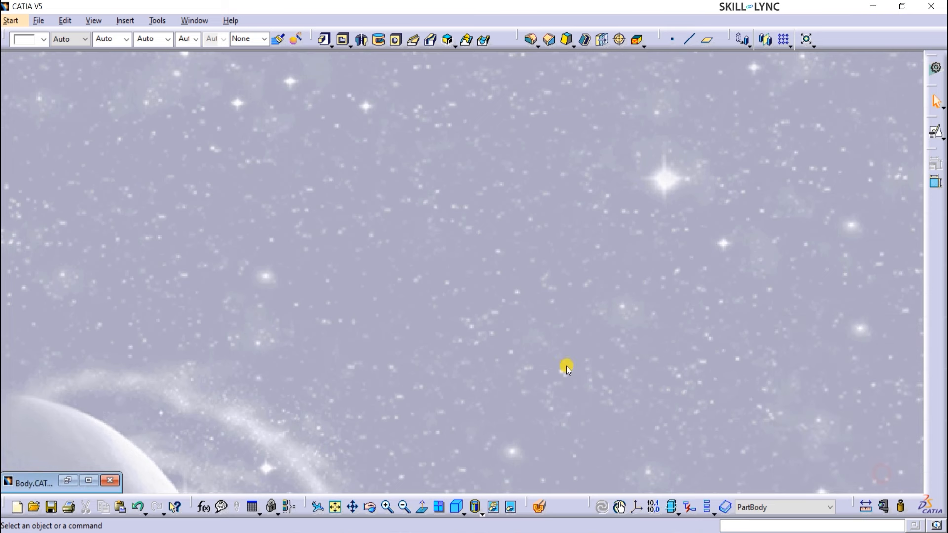
{"action": "left_click", "coordinate": [15, 20]}
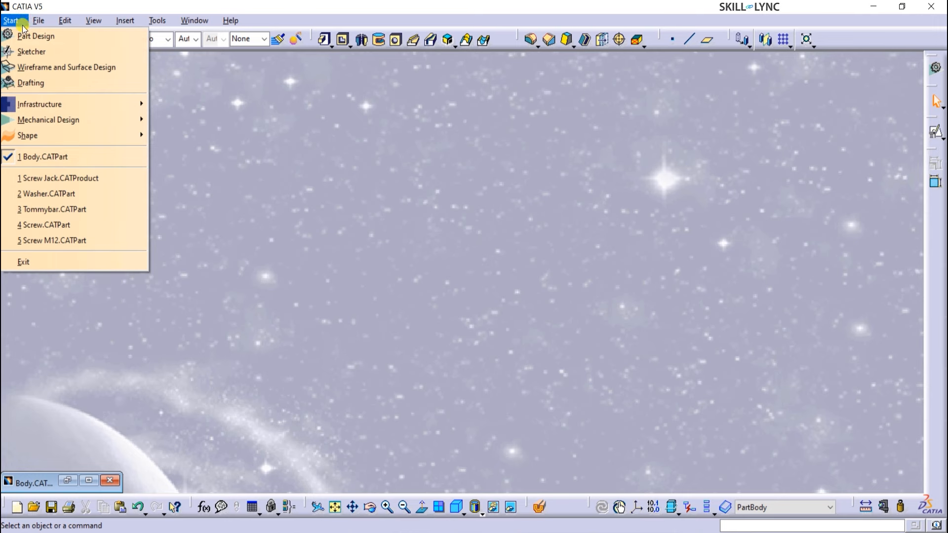
{"action": "mouse_move", "coordinate": [55, 118]}
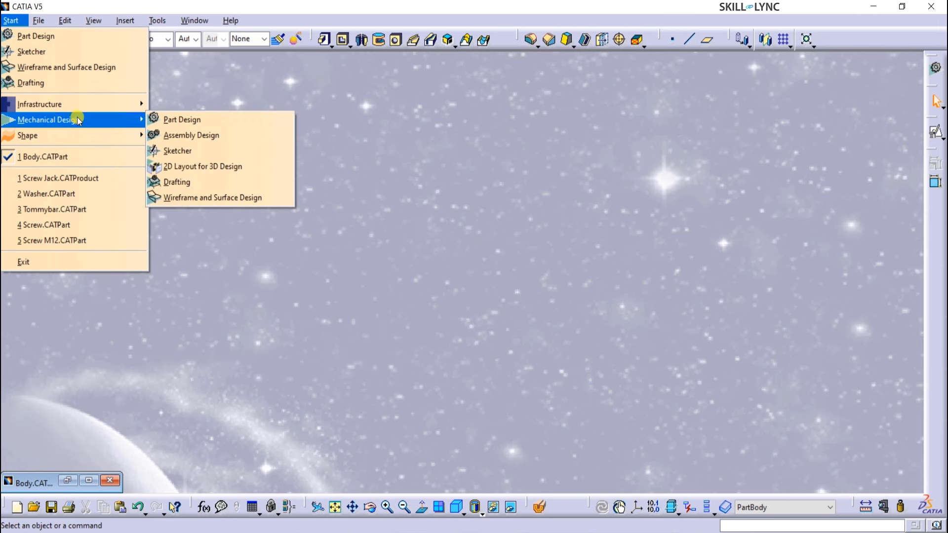
{"action": "left_click", "coordinate": [178, 135]}
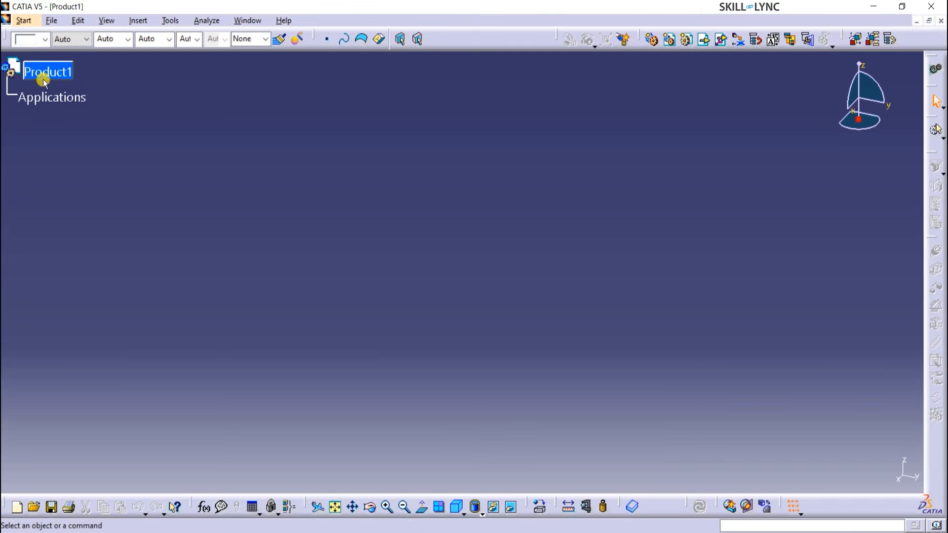
Set the new product's part number to Screw Jack
{"action": "left_click", "coordinate": [44, 71]}
{"action": "key", "text": "alt+Return"}
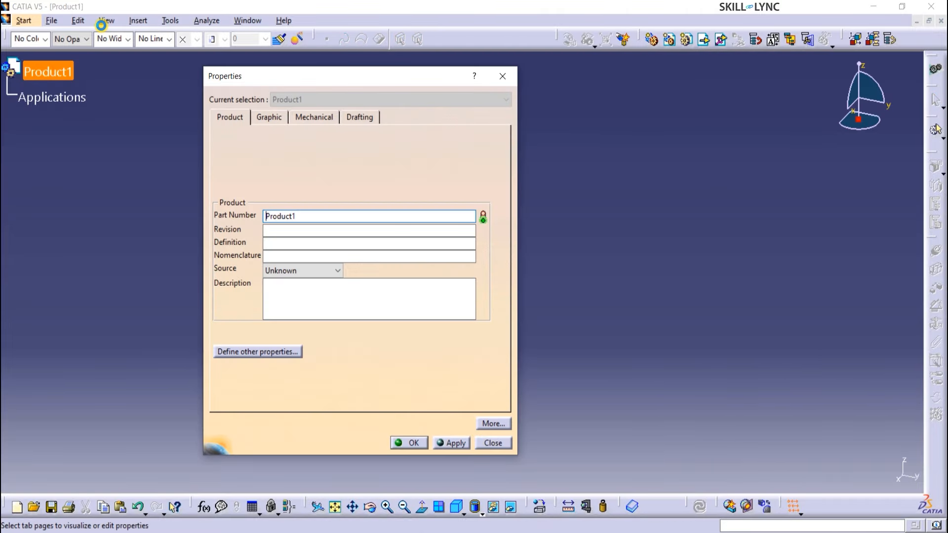
{"action": "double_click", "coordinate": [319, 216]}
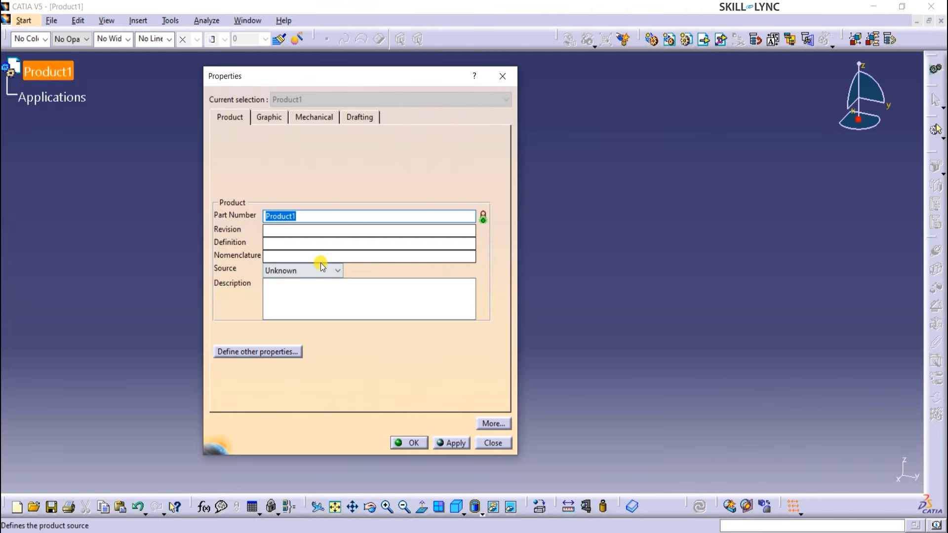
{"action": "type", "text": "Screw Jack"}
{"action": "left_click", "coordinate": [412, 441]}
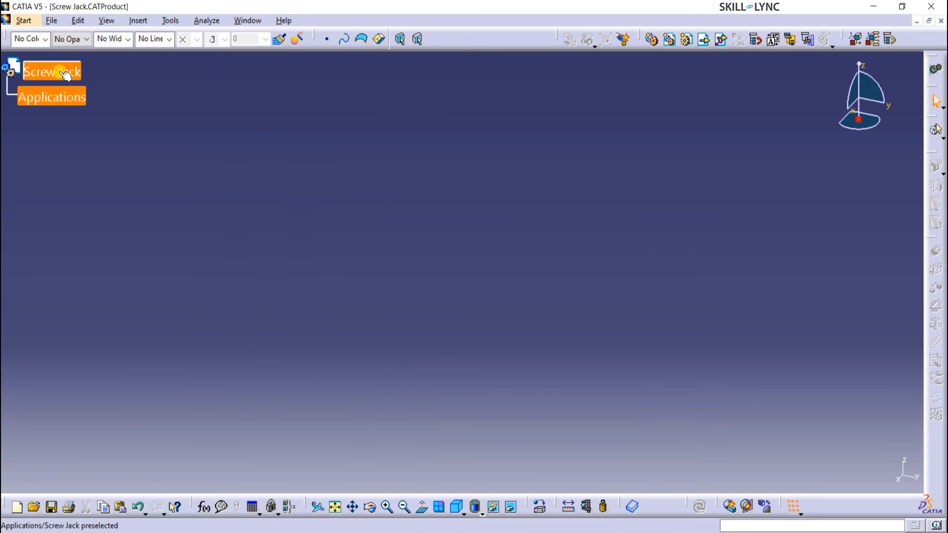
Save the product as Screw Jack.CATProduct in the Screwjack Assembly folder on the Desktop
{"action": "left_click", "coordinate": [49, 21]}
{"action": "left_click", "coordinate": [74, 104]}
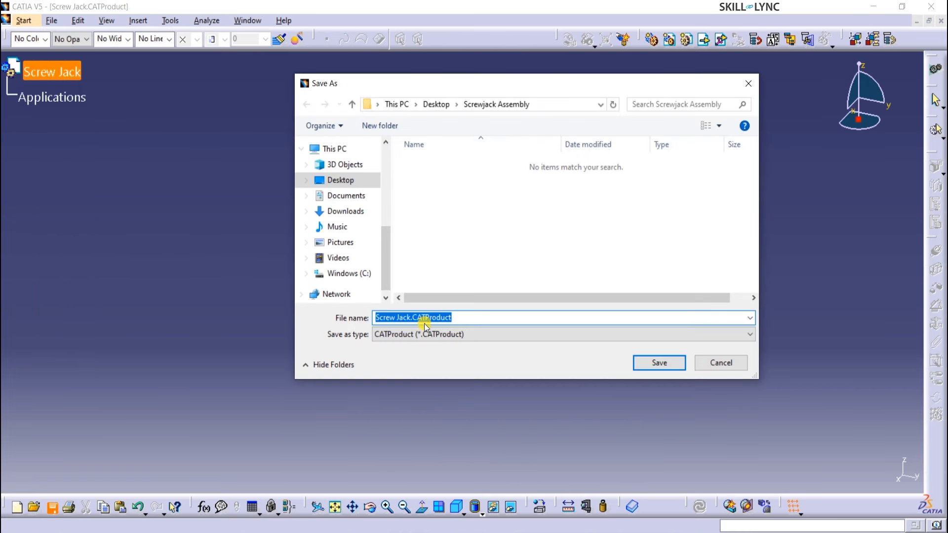
{"action": "left_click", "coordinate": [648, 362]}
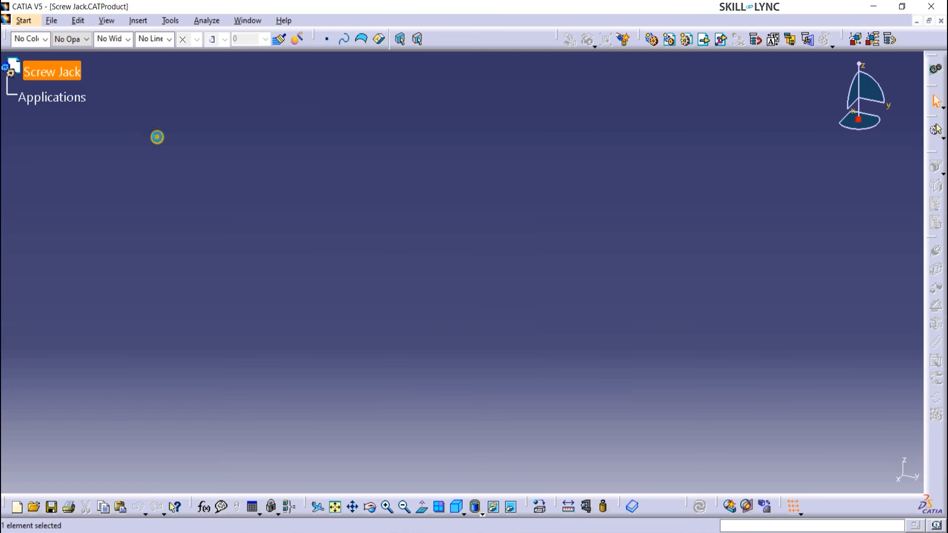
Review the Screw Jack product's properties and the part files in the Screwjack Assembly folder
{"action": "key", "text": "alt+Return"}
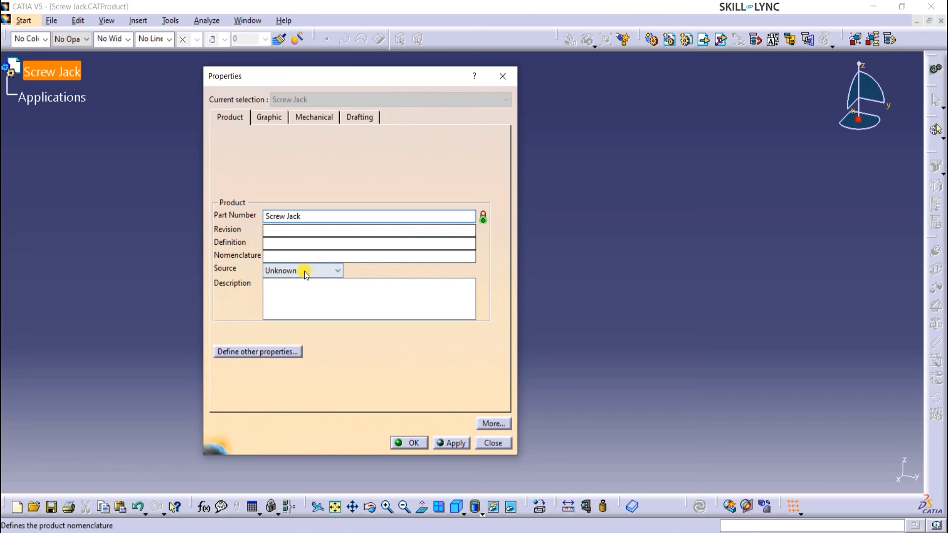
{"action": "left_click", "coordinate": [409, 443]}
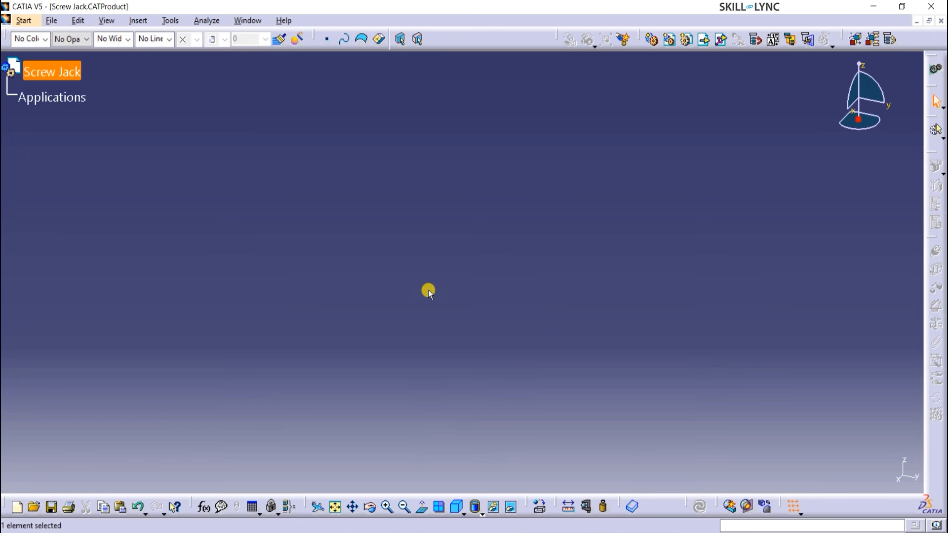
{"action": "left_click", "coordinate": [318, 532]}
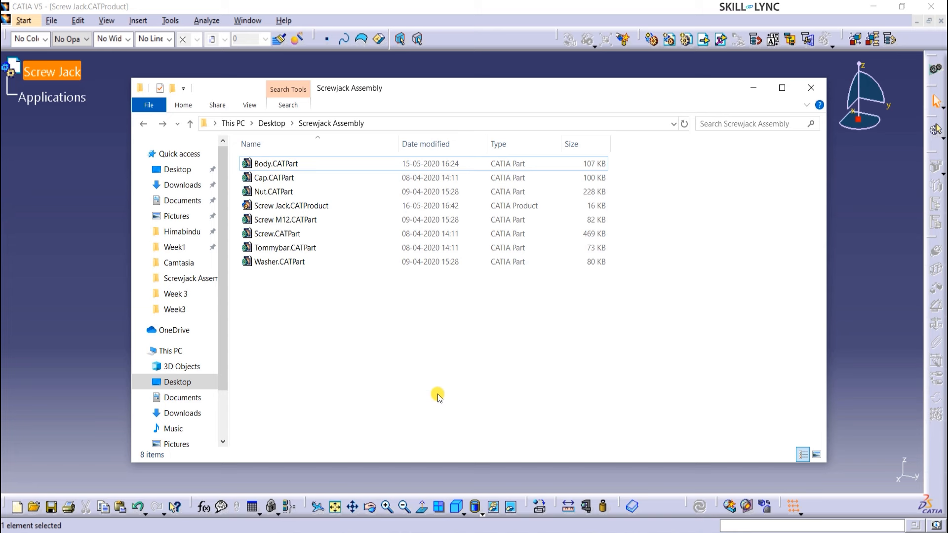
{"action": "left_click", "coordinate": [105, 276]}
Copy the Body part from the open Body.CATPart document and paste it into the Screw Jack product
{"action": "left_click", "coordinate": [248, 20]}
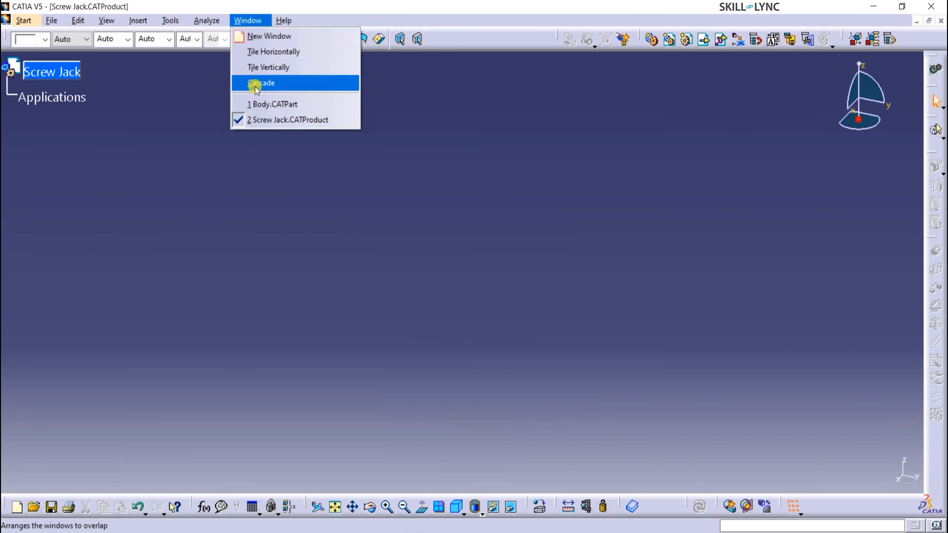
{"action": "left_click", "coordinate": [255, 102]}
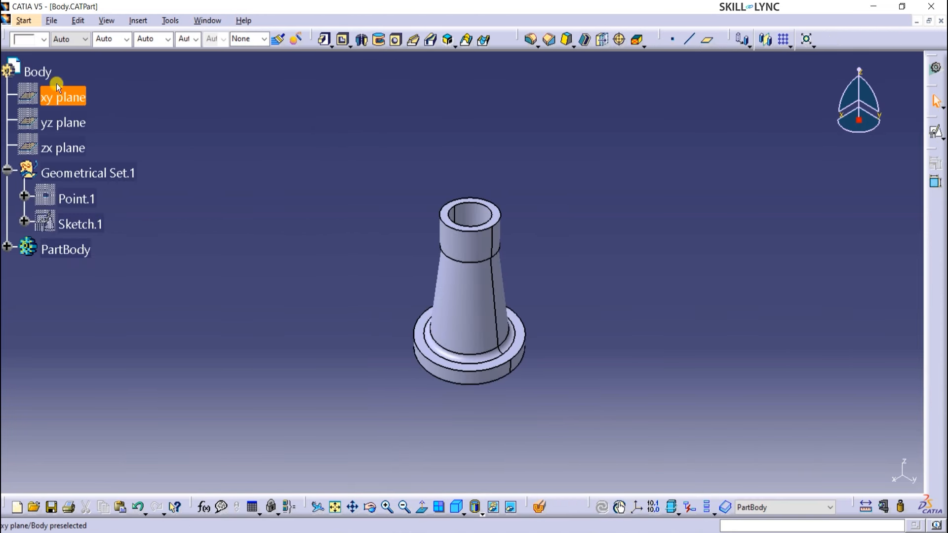
{"action": "right_click", "coordinate": [44, 74]}
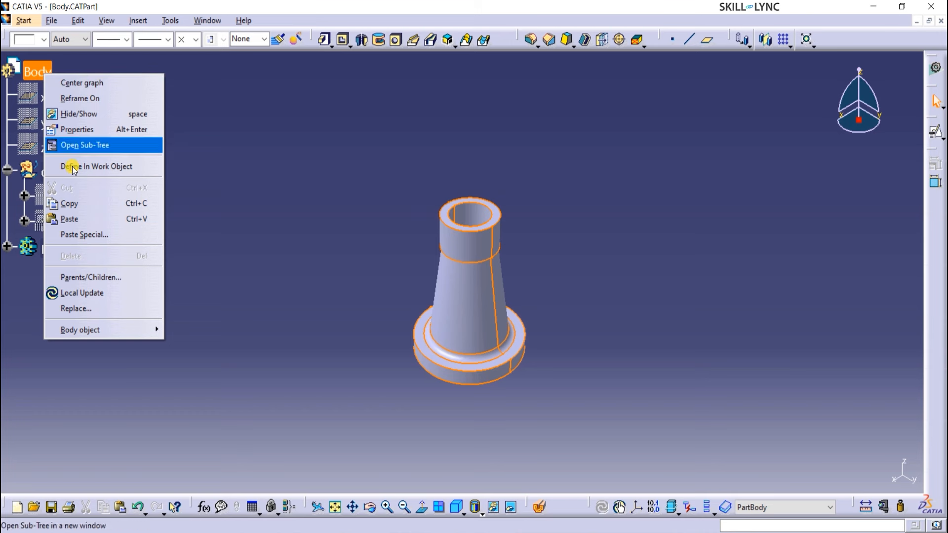
{"action": "left_click", "coordinate": [81, 206]}
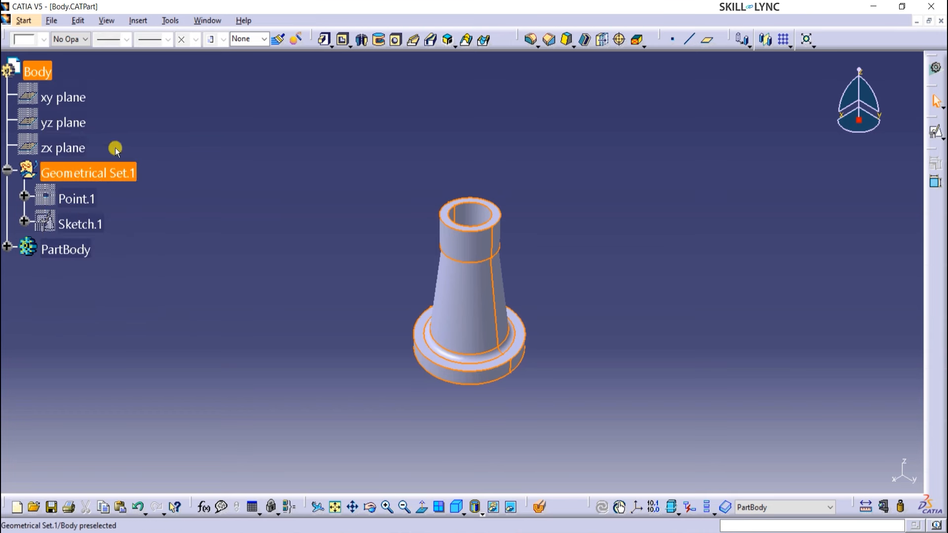
{"action": "left_click", "coordinate": [198, 20]}
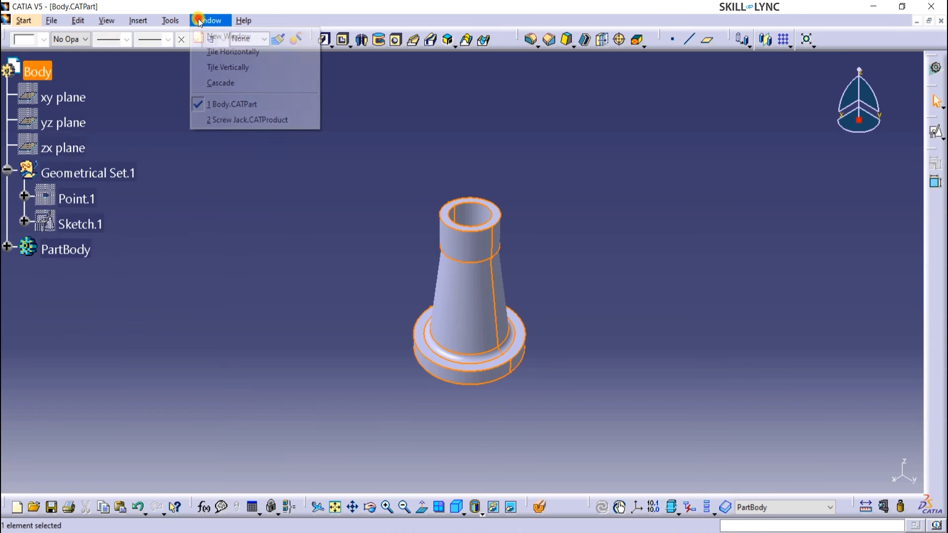
{"action": "left_click", "coordinate": [217, 120]}
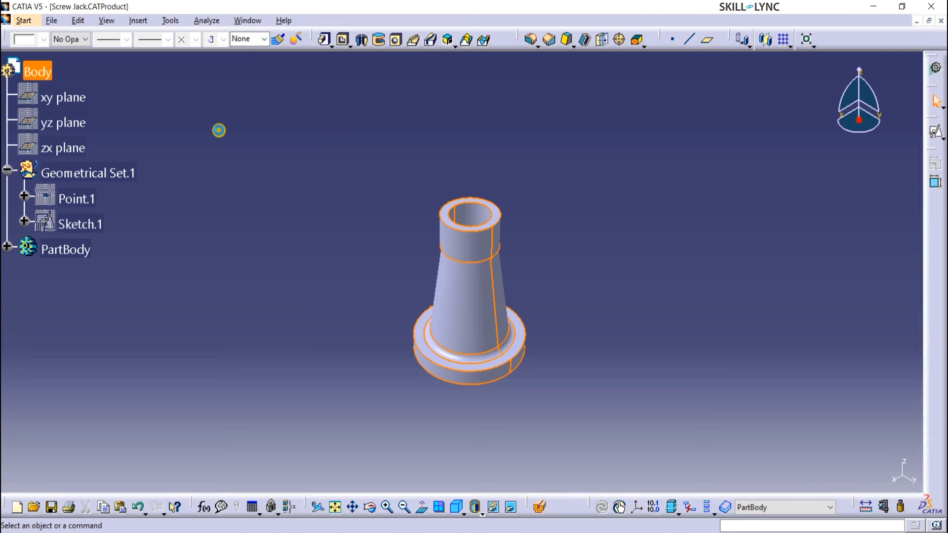
{"action": "right_click", "coordinate": [82, 74]}
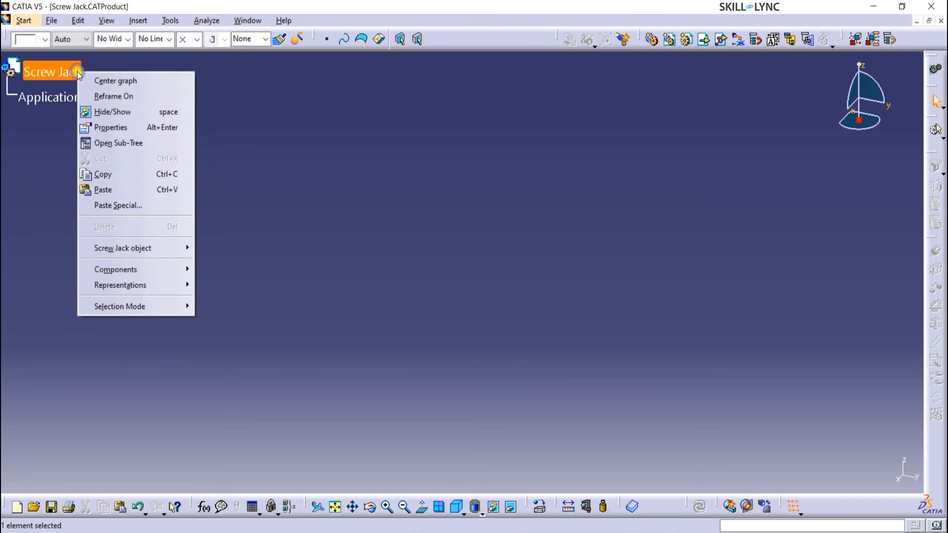
{"action": "left_click", "coordinate": [118, 192]}
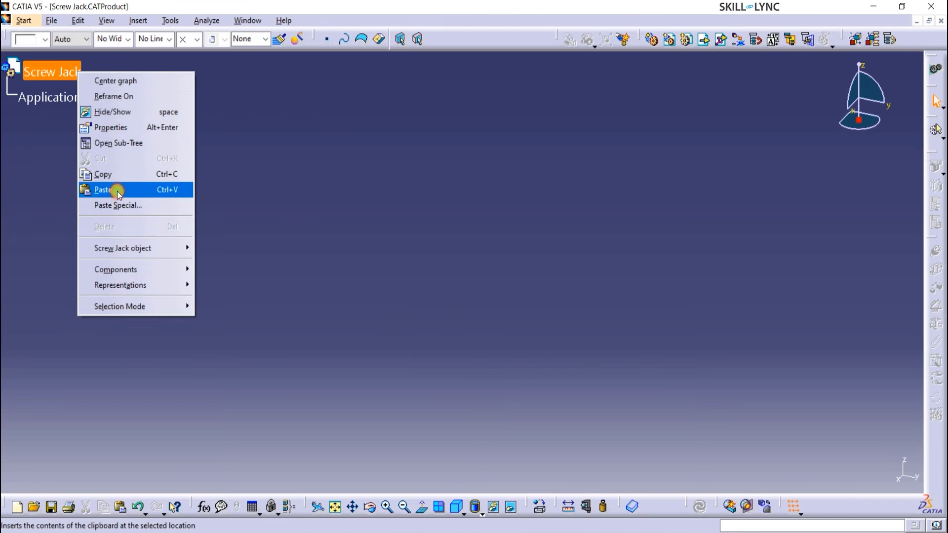
{"action": "middle_click_drag", "start_coordinate": [317, 337], "coordinate": [328, 408]}
{"action": "middle_click_drag", "start_coordinate": [445, 339], "coordinate": [444, 390]}
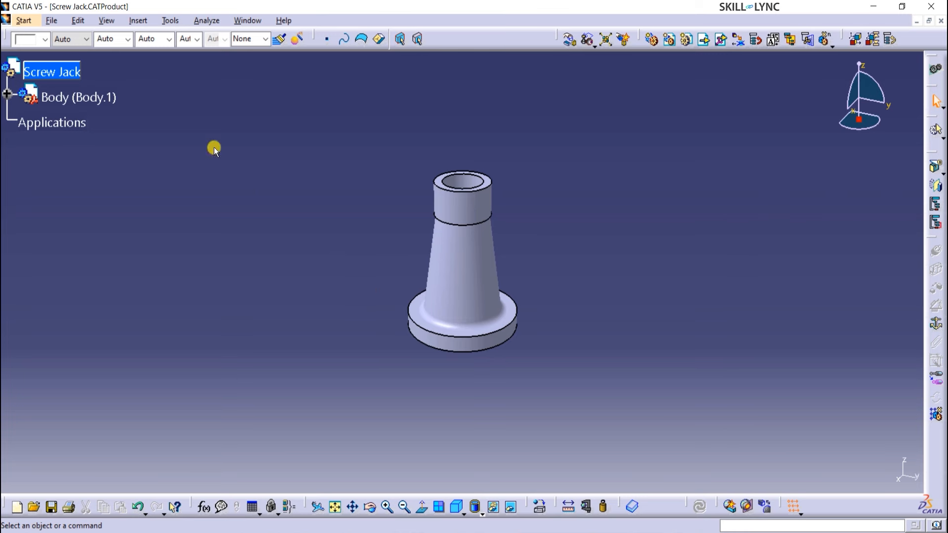
Insert Cap, Nut, Screw M12, Screw, Tommybar and Washer into the Screw Jack product as existing components
{"action": "left_click", "coordinate": [138, 20]}
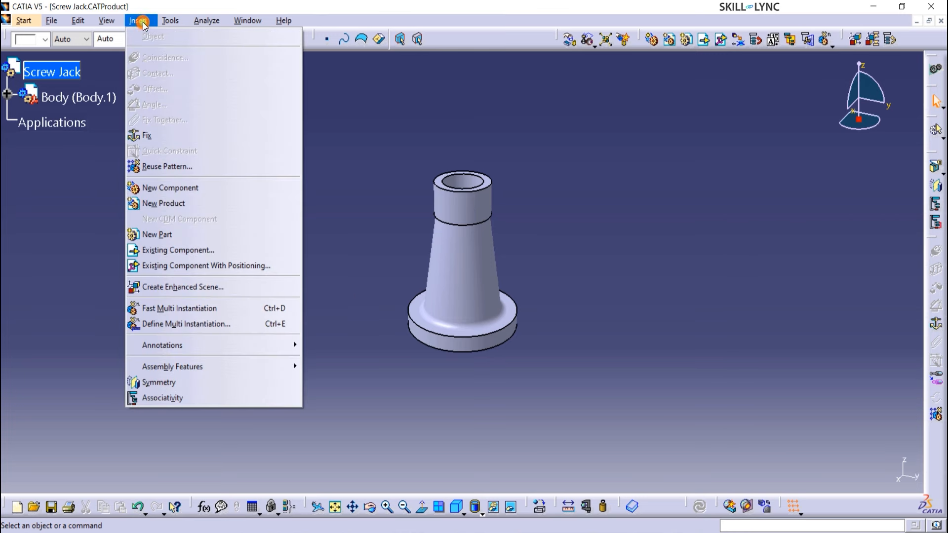
{"action": "left_click", "coordinate": [152, 250]}
{"action": "left_click", "coordinate": [64, 72]}
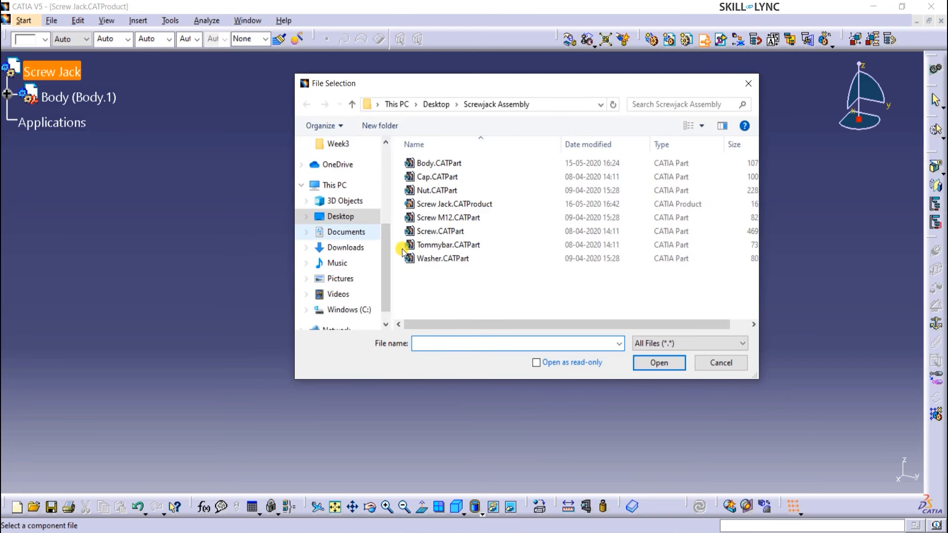
{"action": "left_click_drag", "start_coordinate": [478, 275], "coordinate": [432, 179]}
{"action": "left_click", "coordinate": [424, 204], "text": "ctrl"}
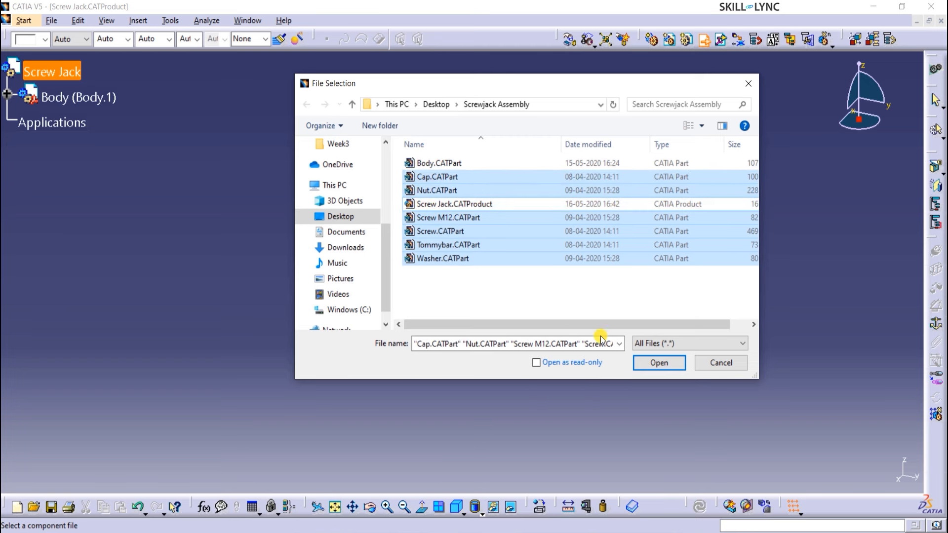
{"action": "left_click", "coordinate": [658, 364]}
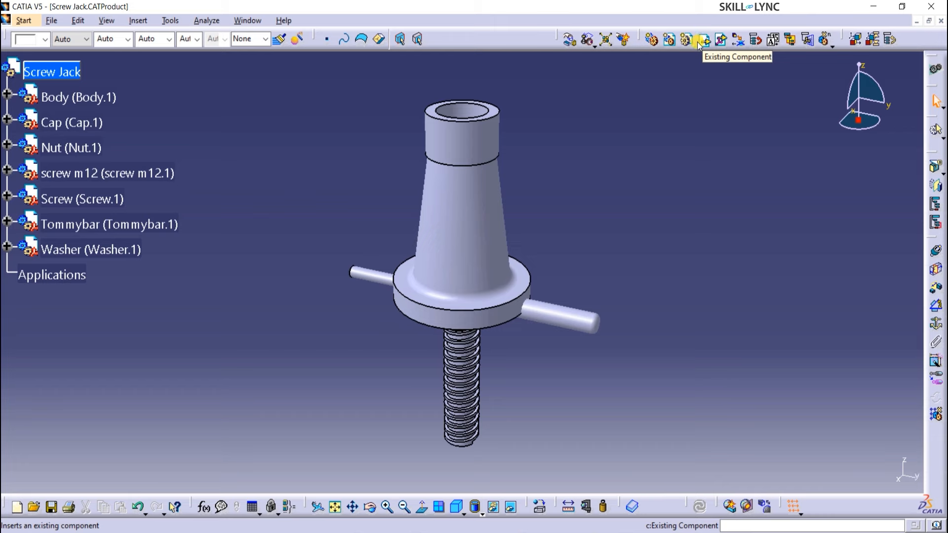
Undock the Product Structure Tools and Move toolbars so that they float over the 3D view
{"action": "left_click_drag", "start_coordinate": [647, 40], "coordinate": [653, 93]}
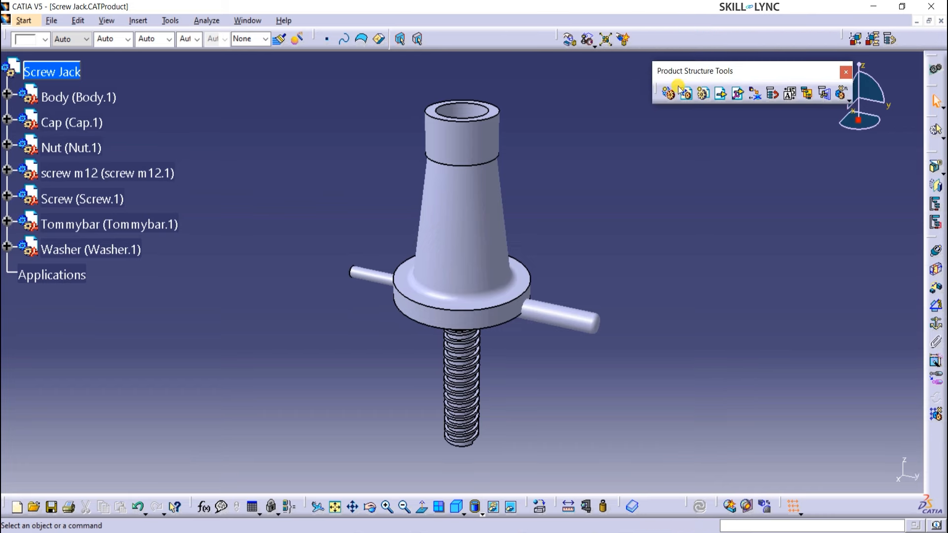
{"action": "right_click", "coordinate": [943, 89]}
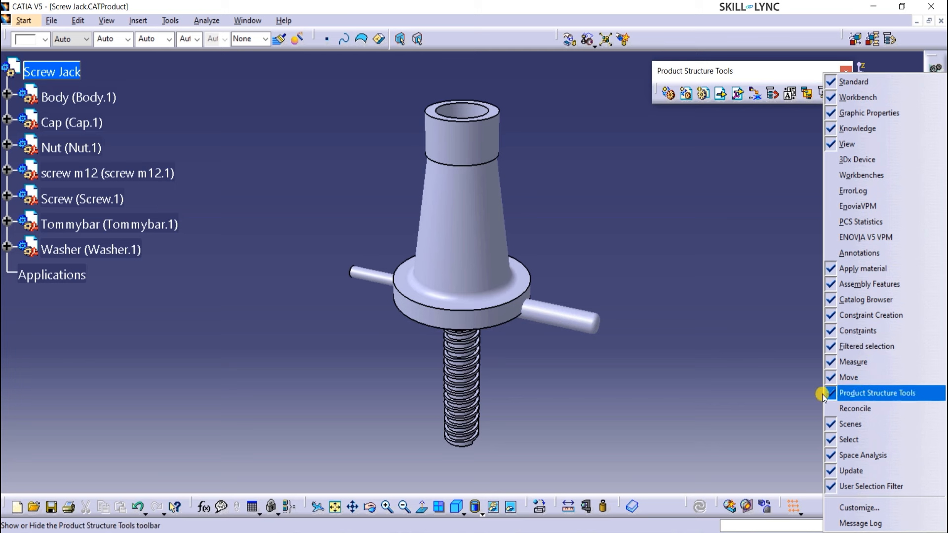
{"action": "left_click", "coordinate": [799, 387]}
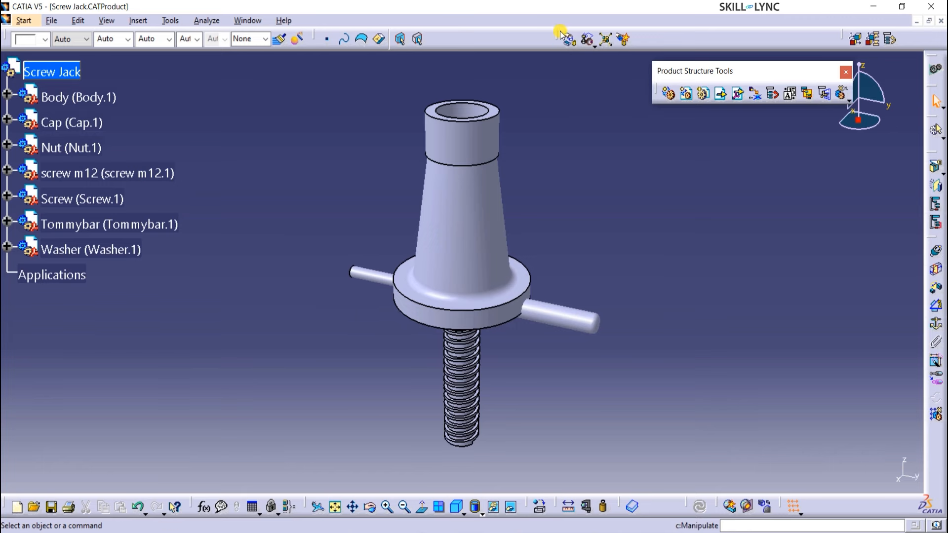
{"action": "left_click_drag", "start_coordinate": [558, 36], "coordinate": [577, 74]}
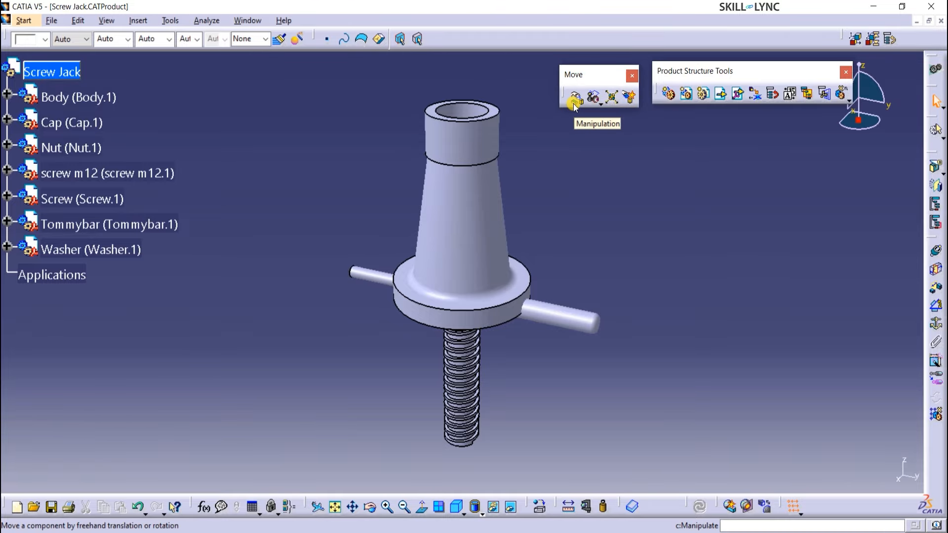
Move the Body component along the Y axis with Manipulation, well clear of the other parts
{"action": "left_click", "coordinate": [574, 102]}
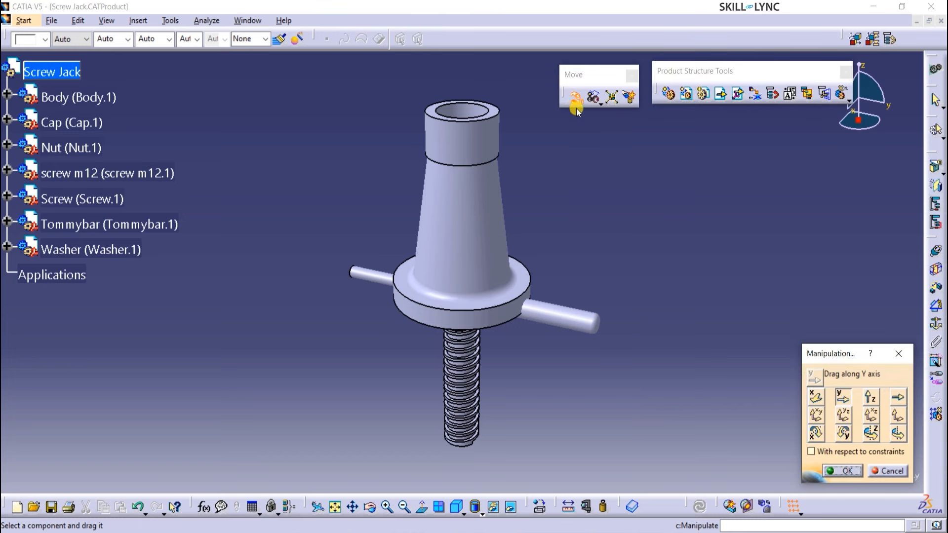
{"action": "left_click", "coordinate": [815, 398]}
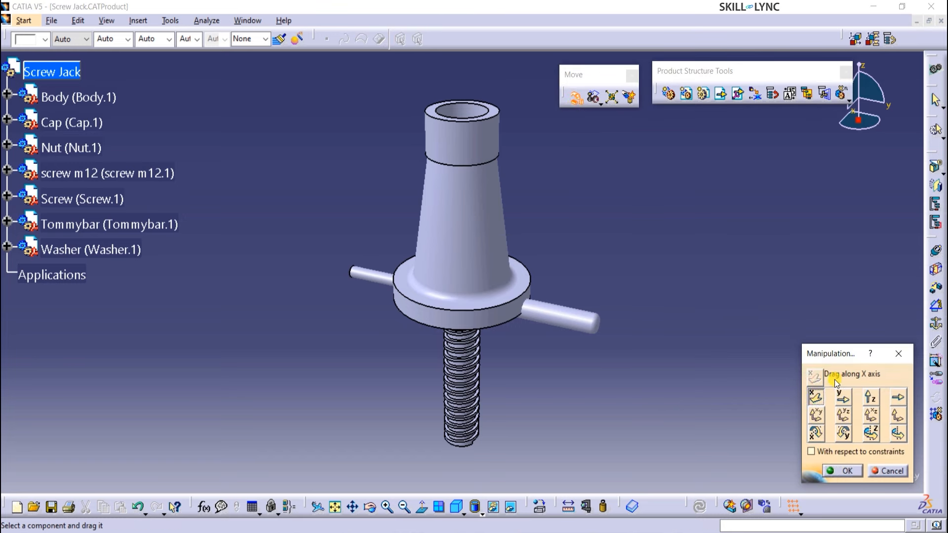
{"action": "left_click", "coordinate": [844, 399]}
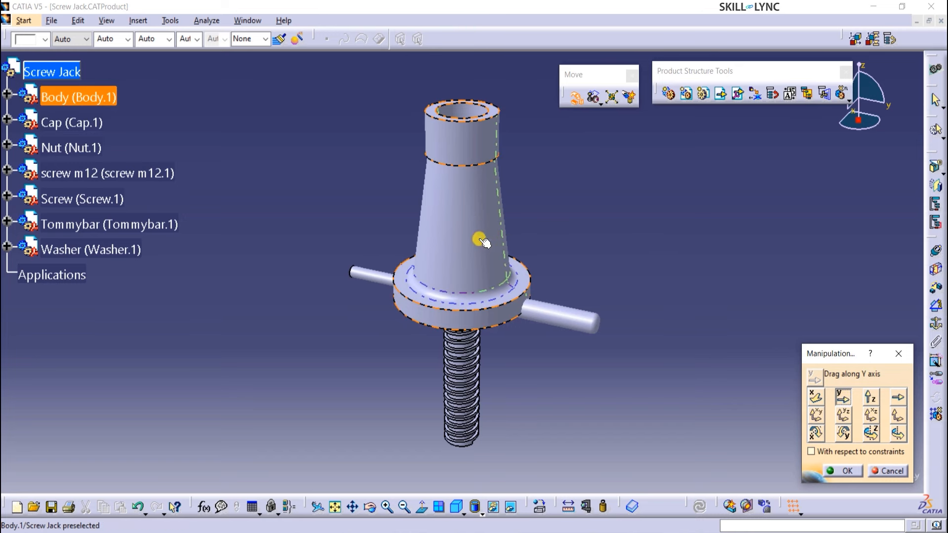
{"action": "left_click_drag", "start_coordinate": [459, 241], "coordinate": [663, 317]}
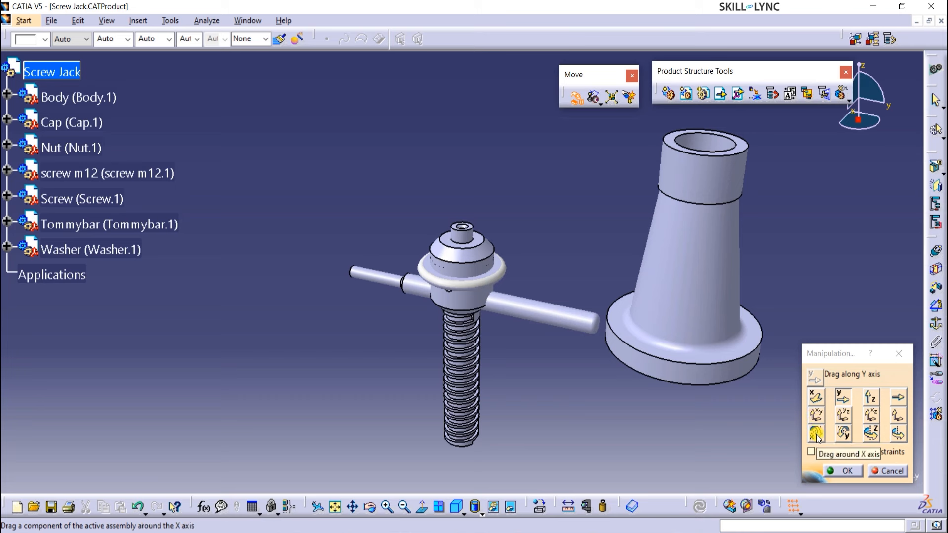
{"action": "left_click", "coordinate": [839, 471]}
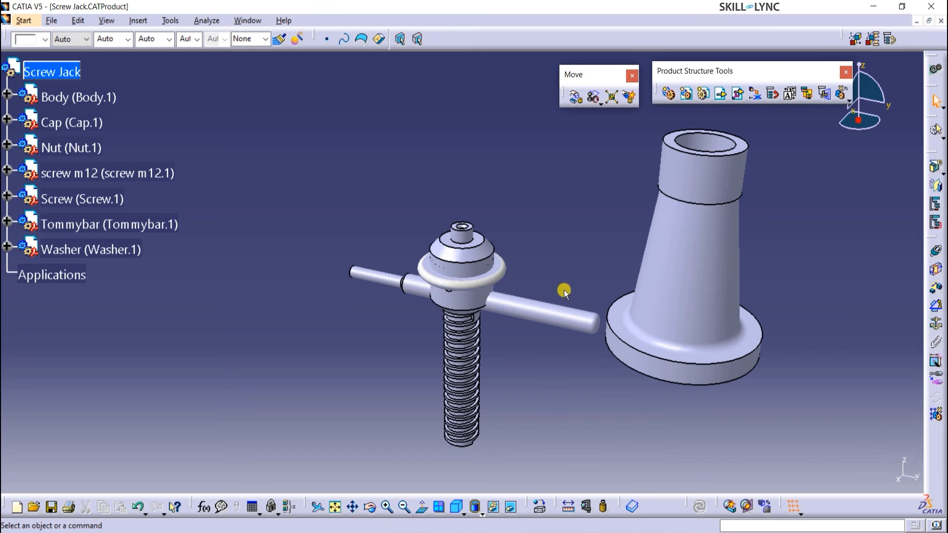
Snap the Nut's axis onto the Body's central axis, keeping the default snapping direction
{"action": "left_click", "coordinate": [592, 99]}
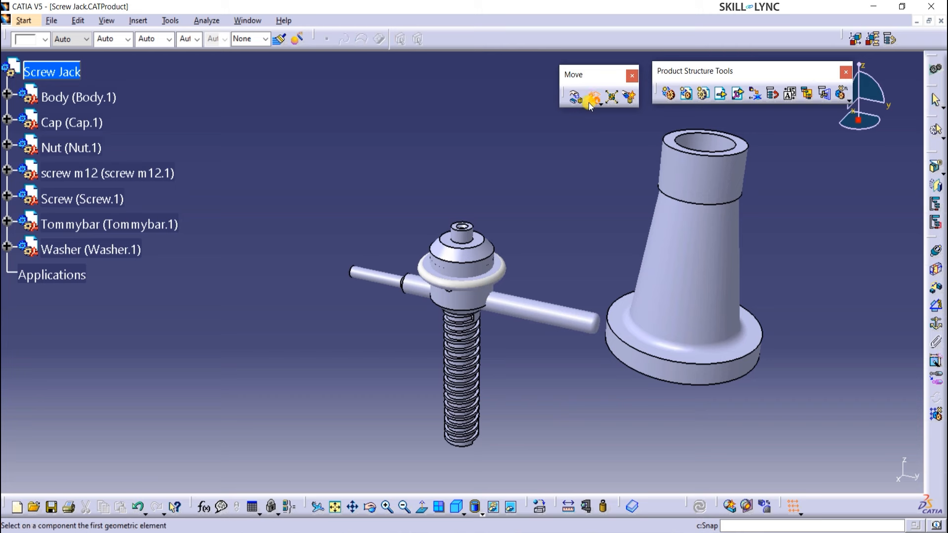
{"action": "left_click", "coordinate": [500, 273]}
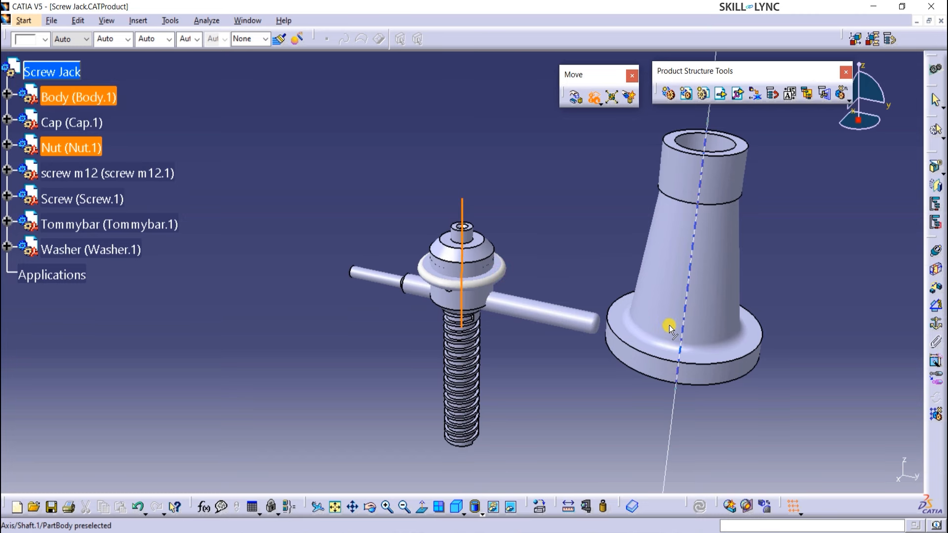
{"action": "left_click", "coordinate": [683, 328]}
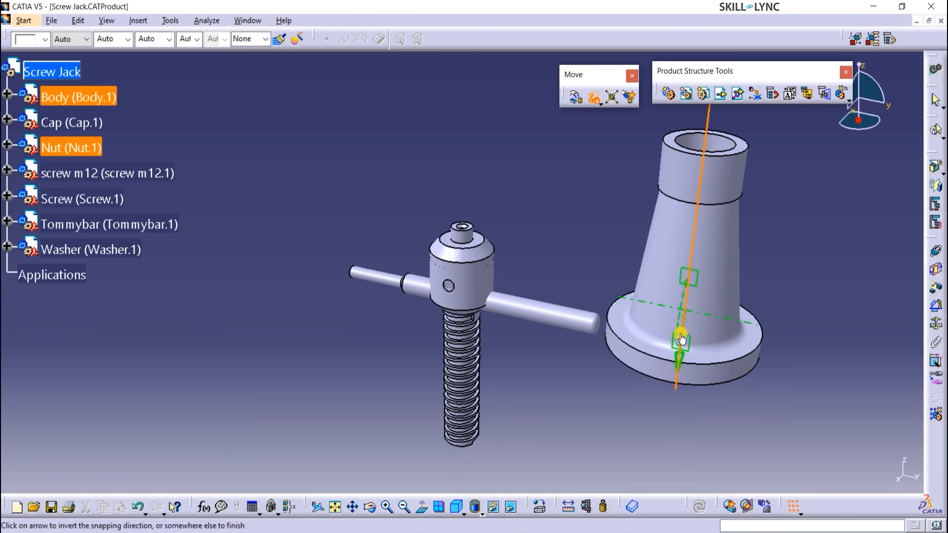
{"action": "middle_click_drag", "start_coordinate": [644, 393], "coordinate": [456, 276]}
{"action": "middle_click_drag", "start_coordinate": [386, 269], "coordinate": [368, 272]}
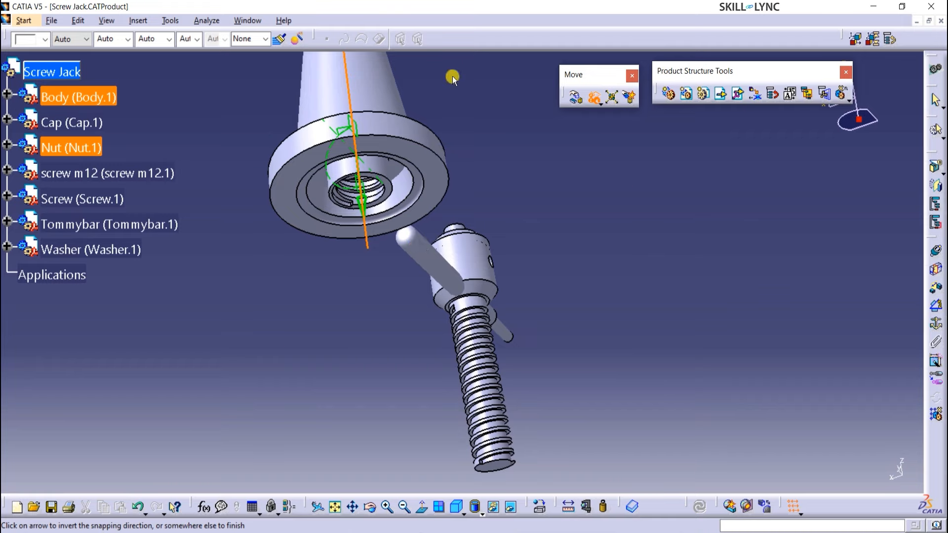
{"action": "middle_click_drag", "start_coordinate": [451, 77], "coordinate": [661, 379]}
{"action": "middle_click_drag", "start_coordinate": [777, 387], "coordinate": [774, 196]}
{"action": "left_click", "coordinate": [543, 250]}
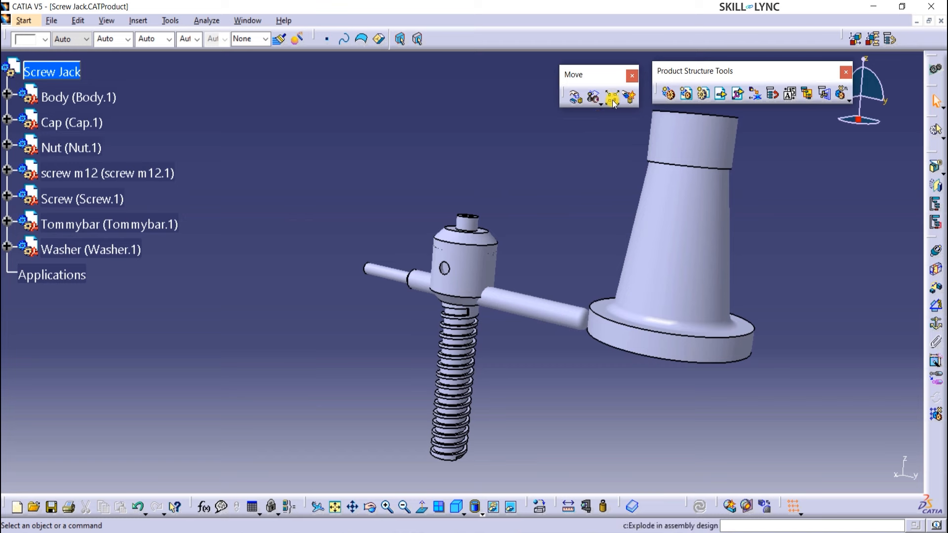
Start an Explode of the Screw Jack product with depth All levels and type 3D
{"action": "left_click", "coordinate": [612, 99]}
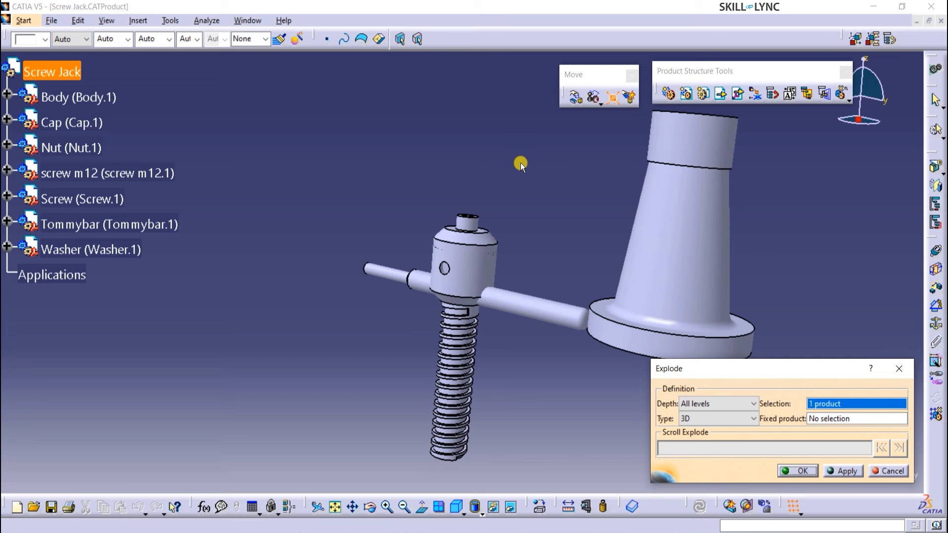
{"action": "left_click", "coordinate": [654, 247]}
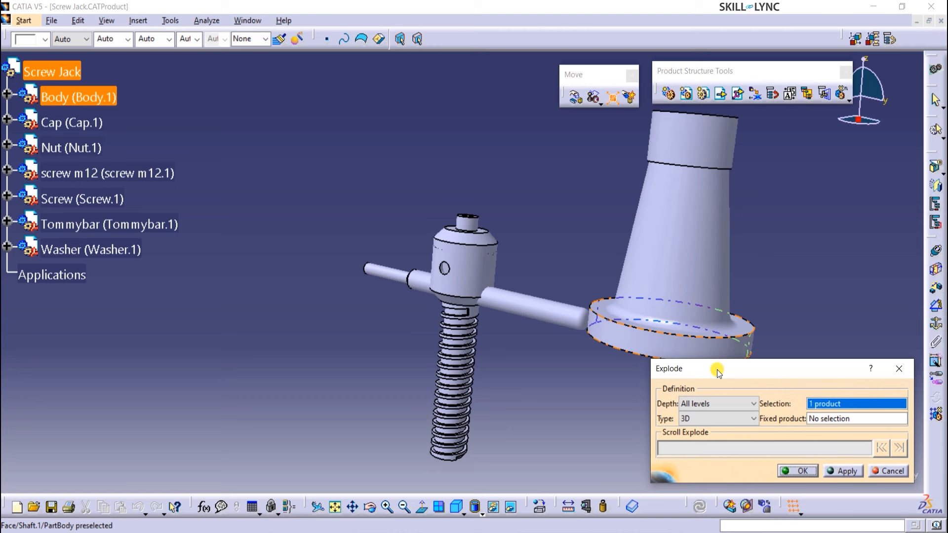
{"action": "left_click", "coordinate": [756, 403]}
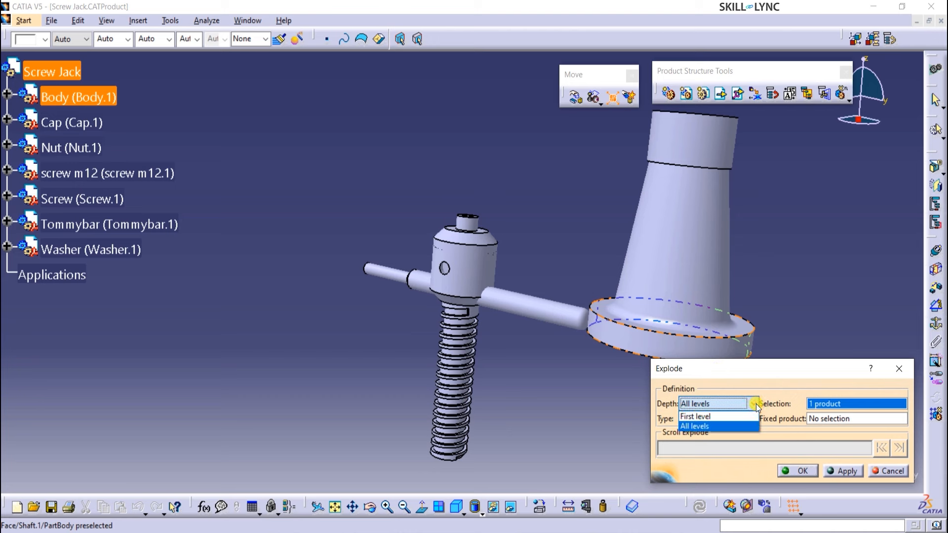
{"action": "left_click", "coordinate": [735, 416]}
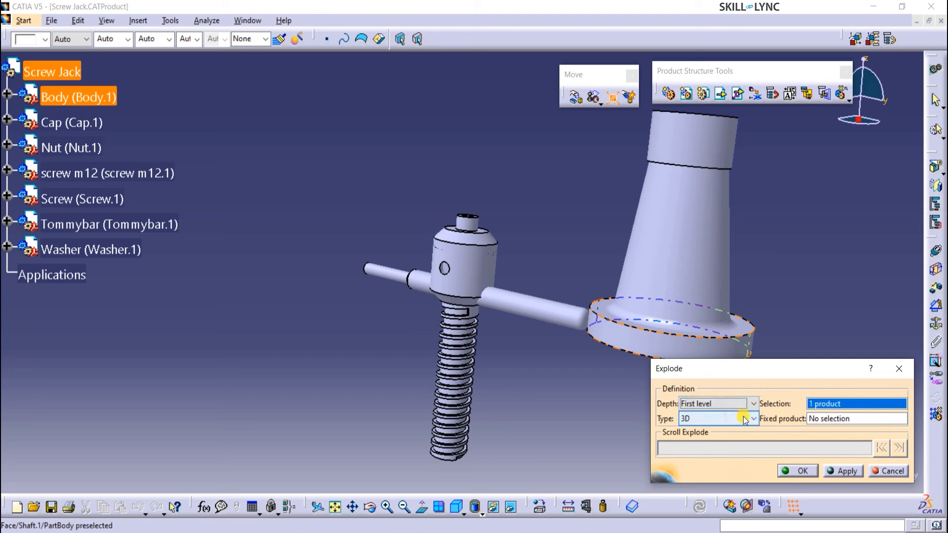
{"action": "left_click", "coordinate": [753, 405]}
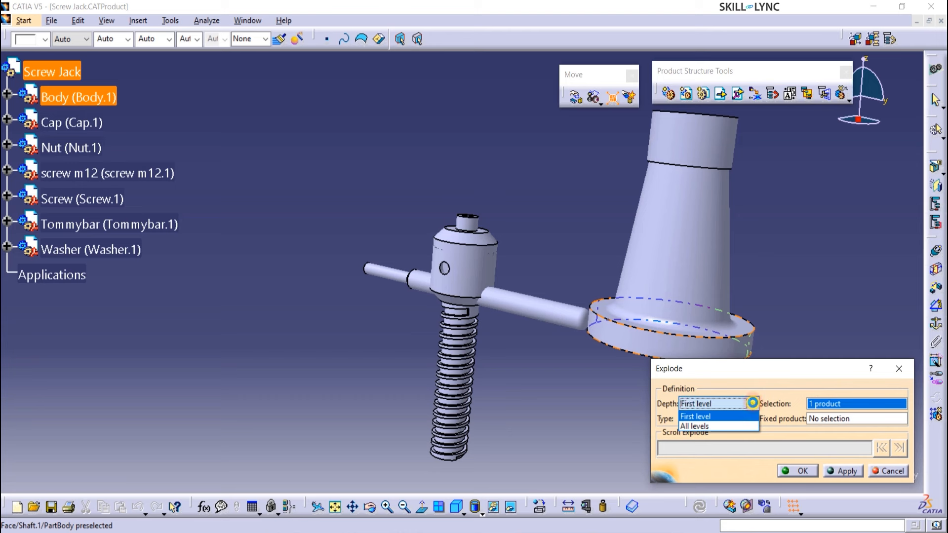
{"action": "left_click", "coordinate": [712, 426]}
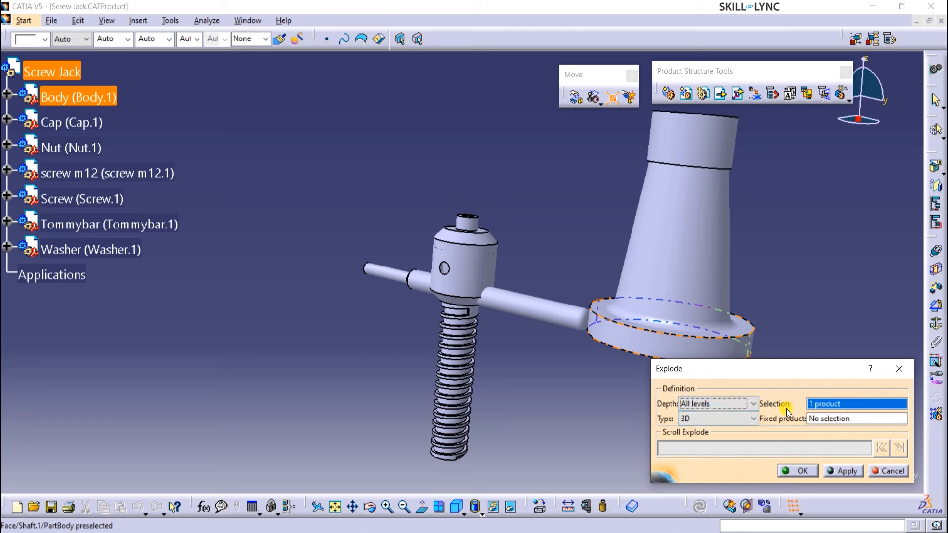
{"action": "left_click", "coordinate": [857, 419]}
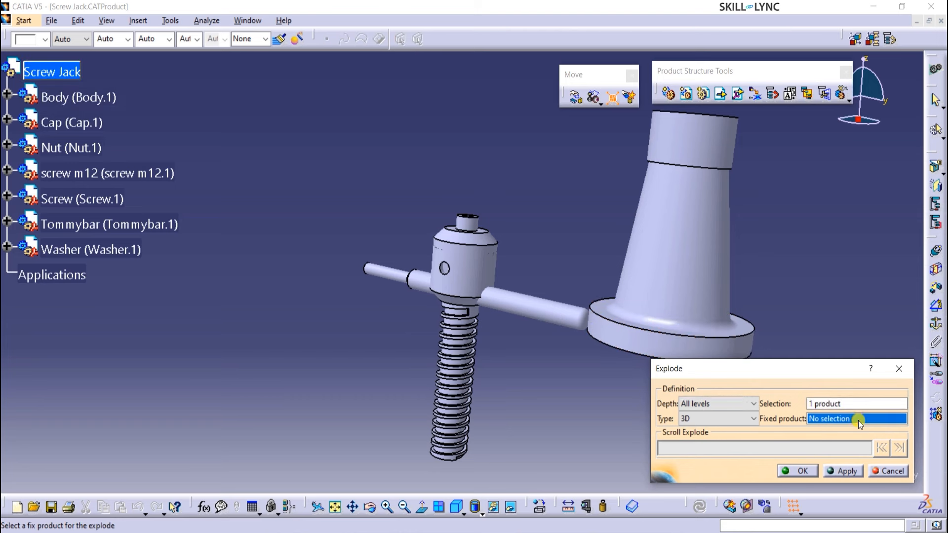
{"action": "left_click", "coordinate": [753, 419]}
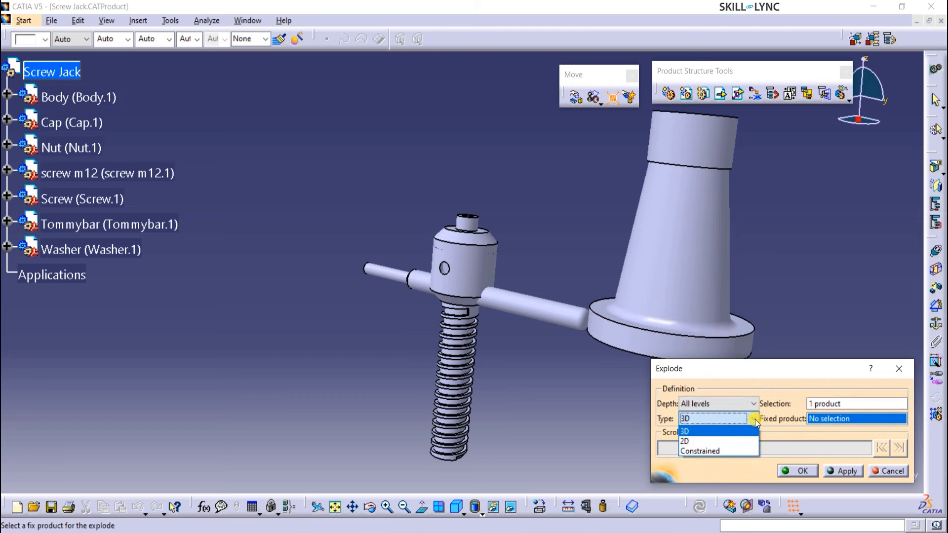
{"action": "left_click", "coordinate": [754, 419]}
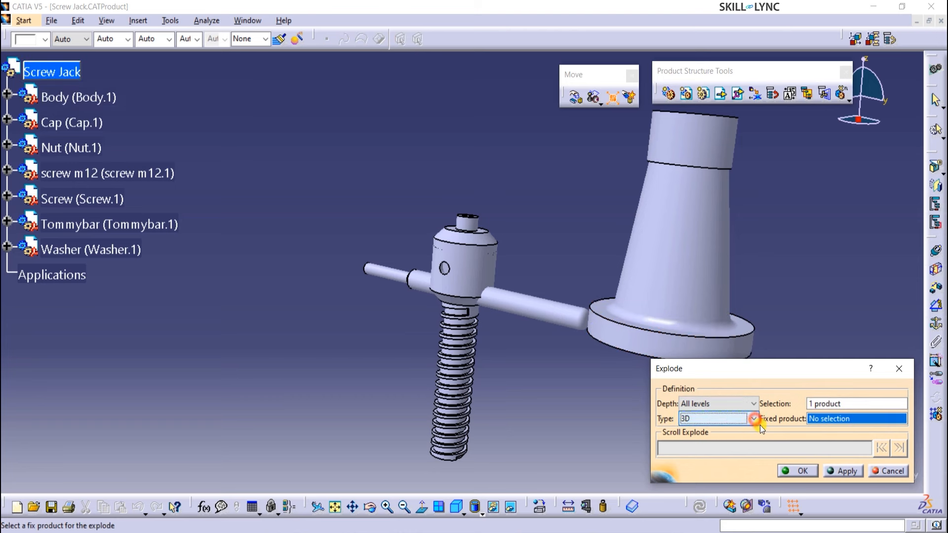
Set the Body as the fixed product, apply the explode and accept the modified product positions
{"action": "left_click", "coordinate": [846, 420]}
{"action": "left_click", "coordinate": [879, 419]}
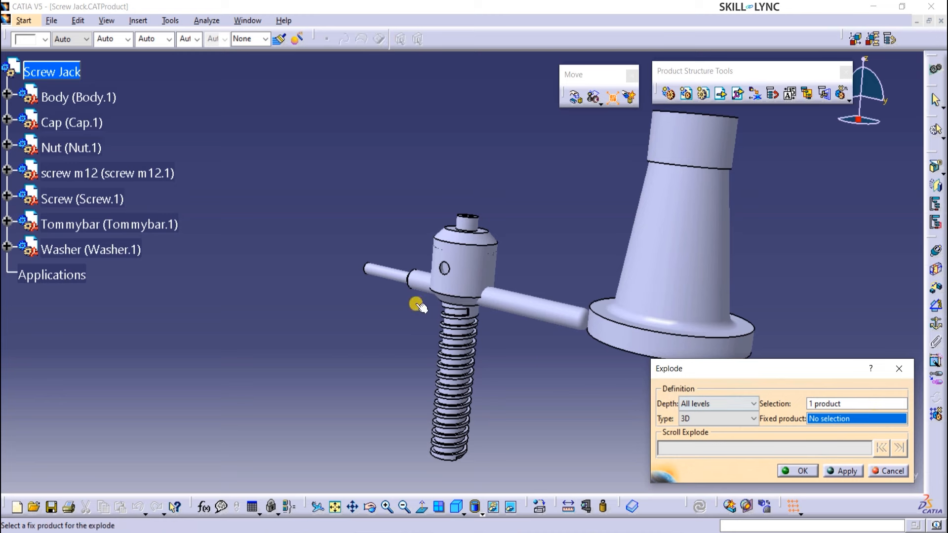
{"action": "left_click", "coordinate": [656, 232]}
{"action": "left_click", "coordinate": [840, 470]}
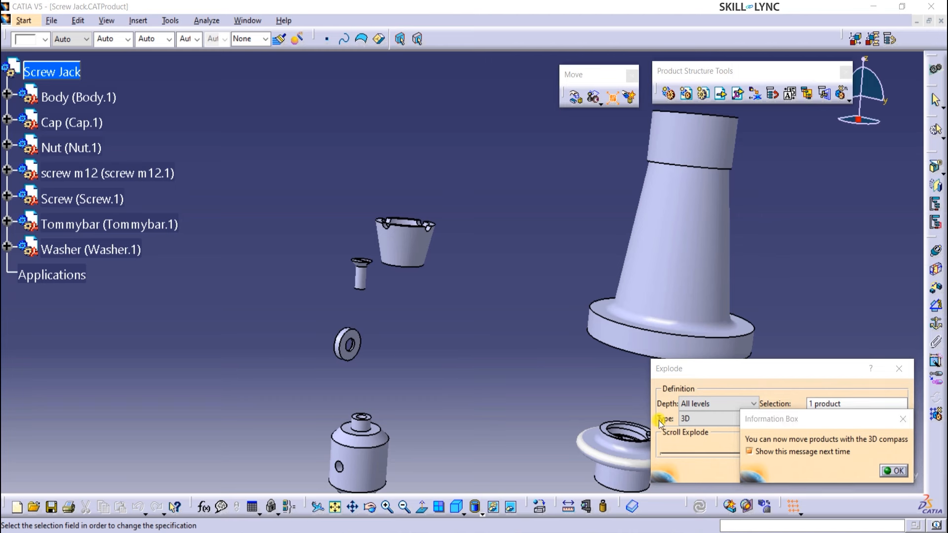
{"action": "left_click", "coordinate": [894, 471]}
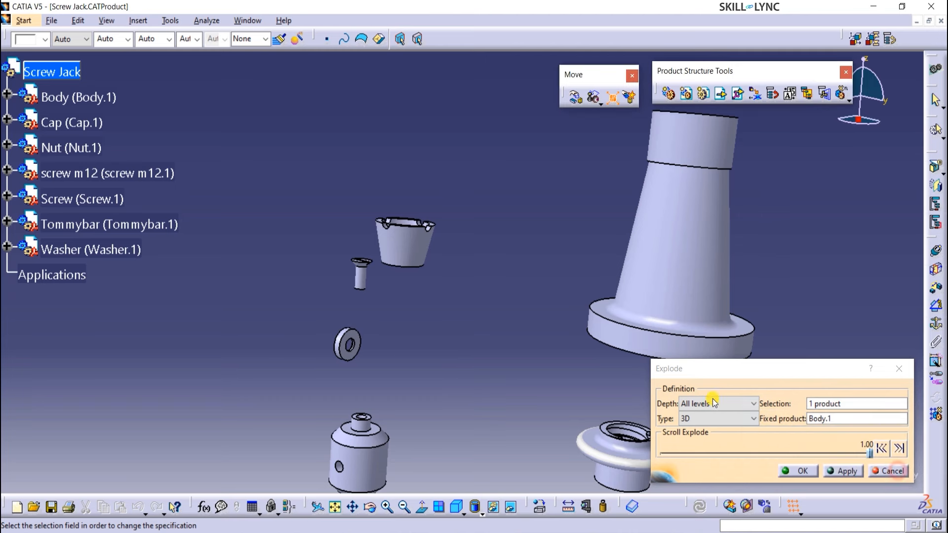
{"action": "left_click", "coordinate": [797, 470]}
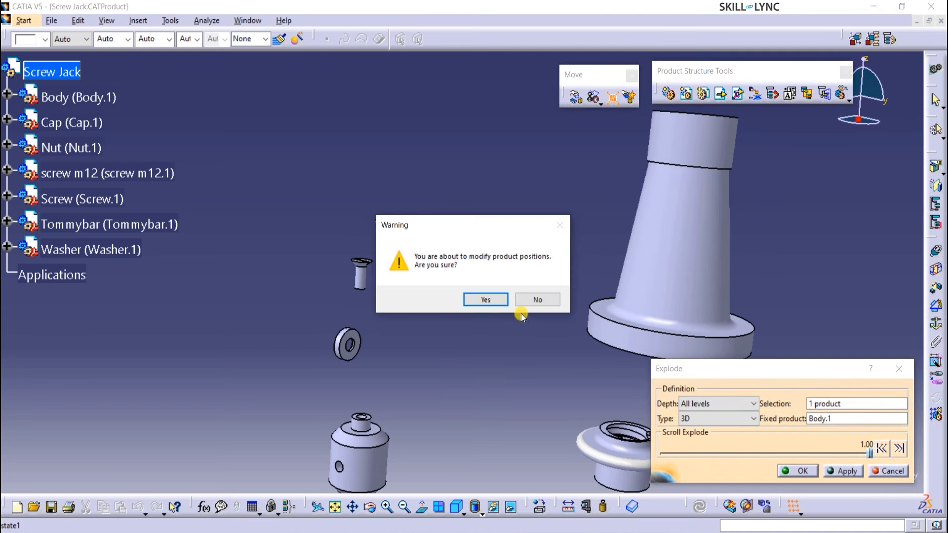
{"action": "left_click", "coordinate": [490, 298]}
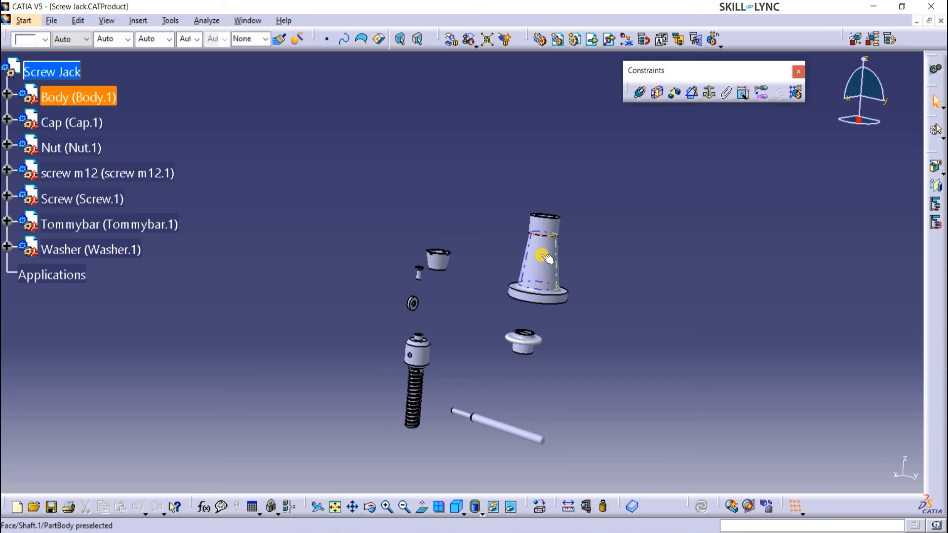
Fix the Body component in space with a Fix constraint
{"action": "left_click", "coordinate": [711, 94]}
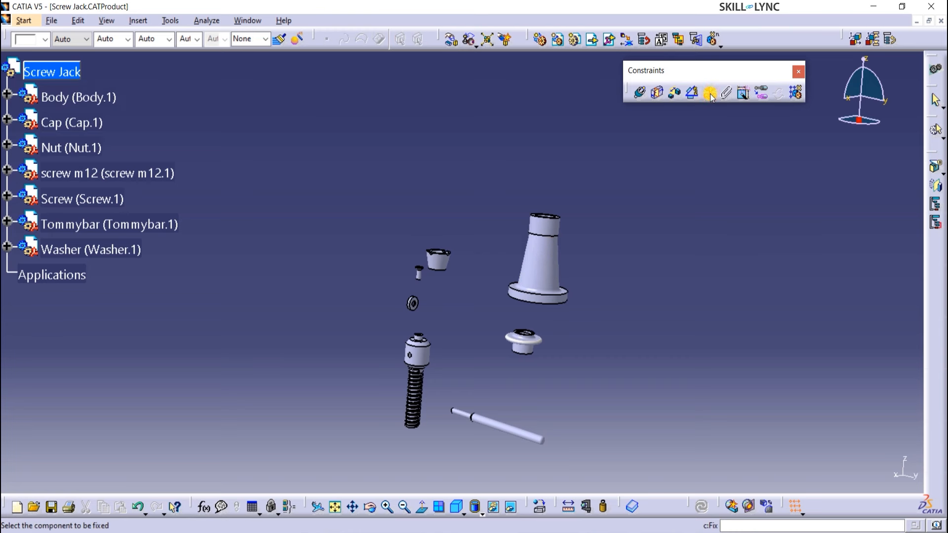
{"action": "left_click", "coordinate": [552, 271]}
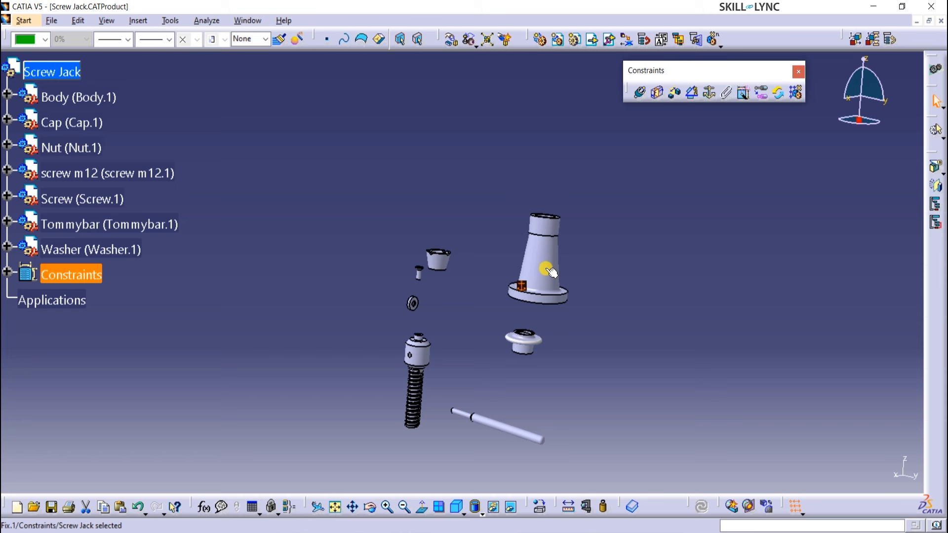
{"action": "left_click", "coordinate": [472, 289]}
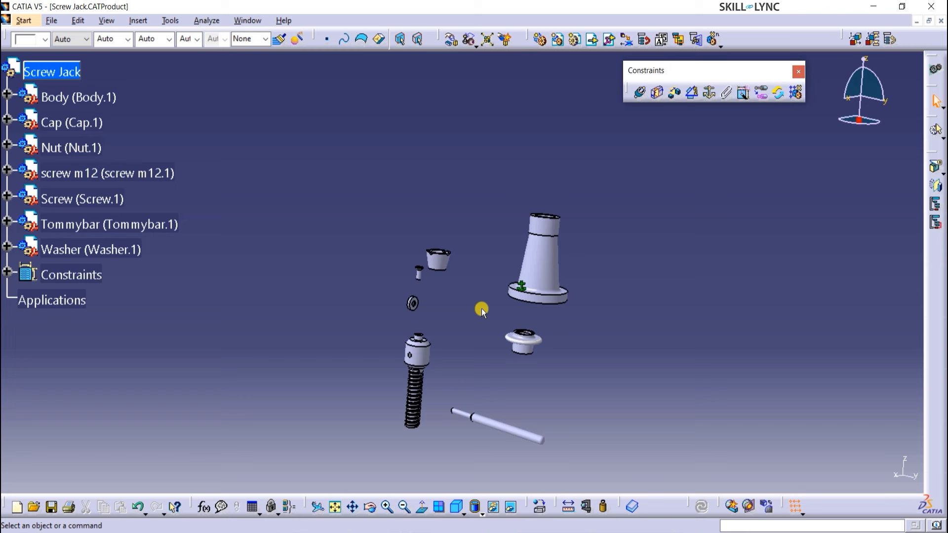
Add a coincidence constraint between the Body's axis and the Nut's axis, and check it in the Constraints branch
{"action": "left_click", "coordinate": [639, 93]}
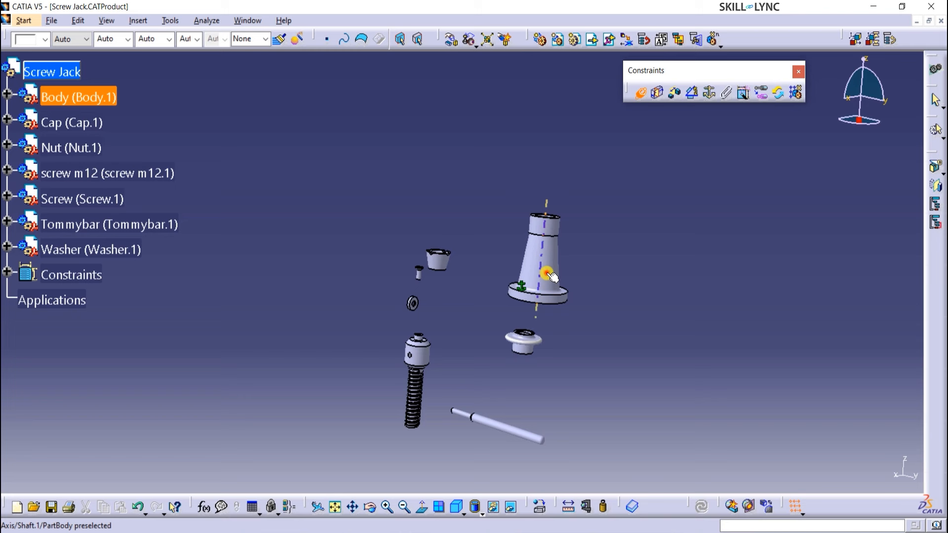
{"action": "left_click", "coordinate": [547, 273]}
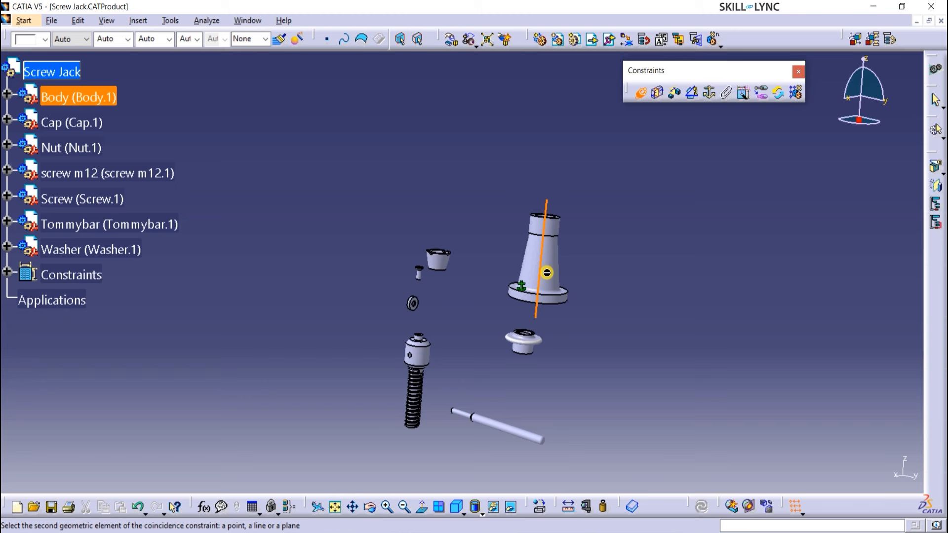
{"action": "left_click", "coordinate": [544, 347]}
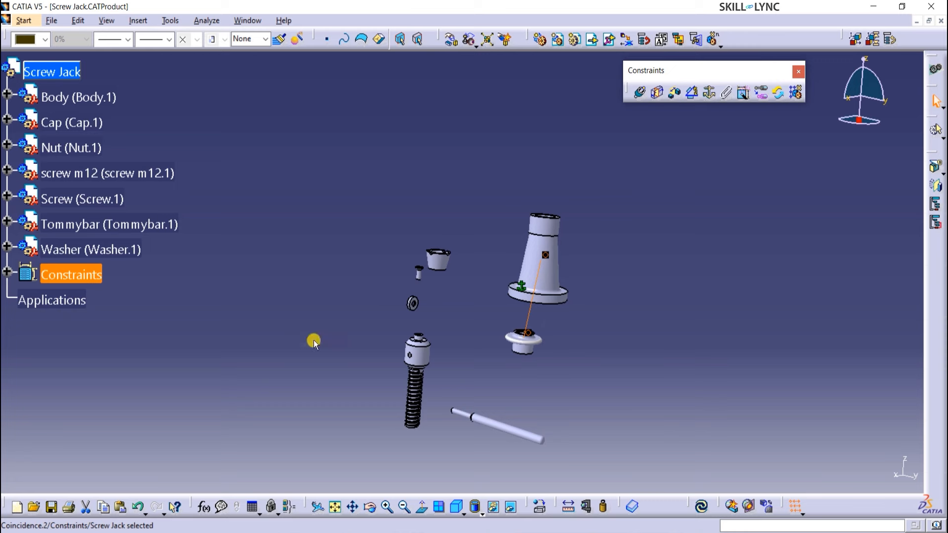
{"action": "left_click", "coordinate": [8, 272]}
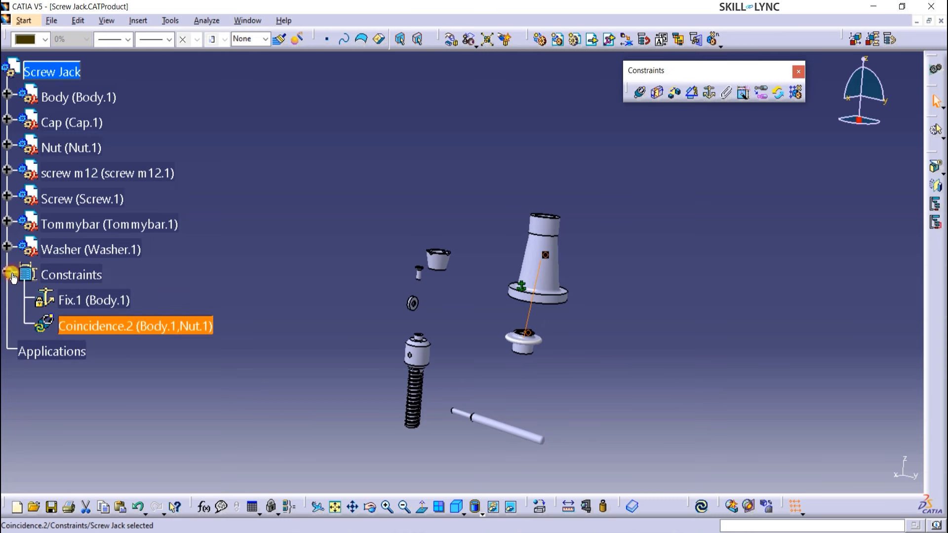
{"action": "left_click", "coordinate": [143, 326]}
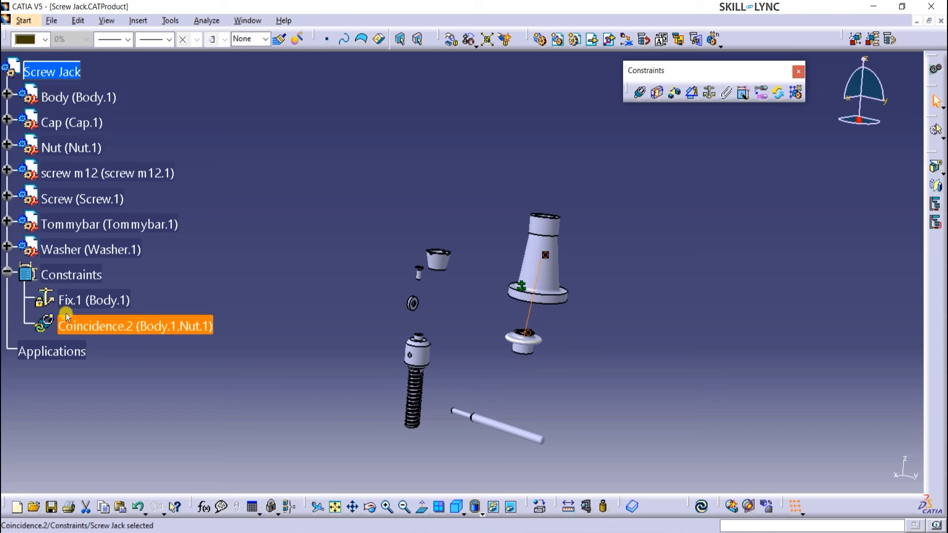
{"action": "left_click", "coordinate": [8, 272]}
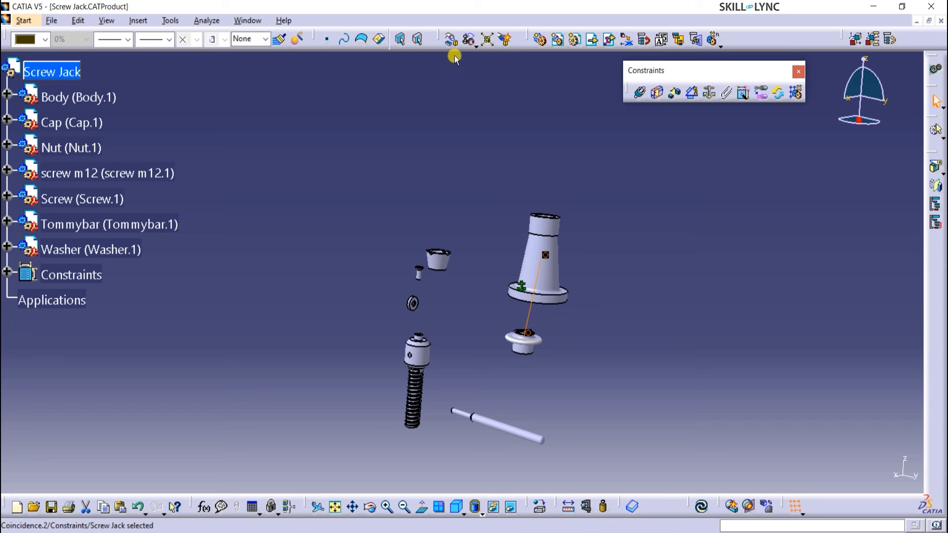
Move the Nut along the X, Y and Z axes with Manipulation, to a spot higher than the Body and off to its side
{"action": "left_click", "coordinate": [450, 40]}
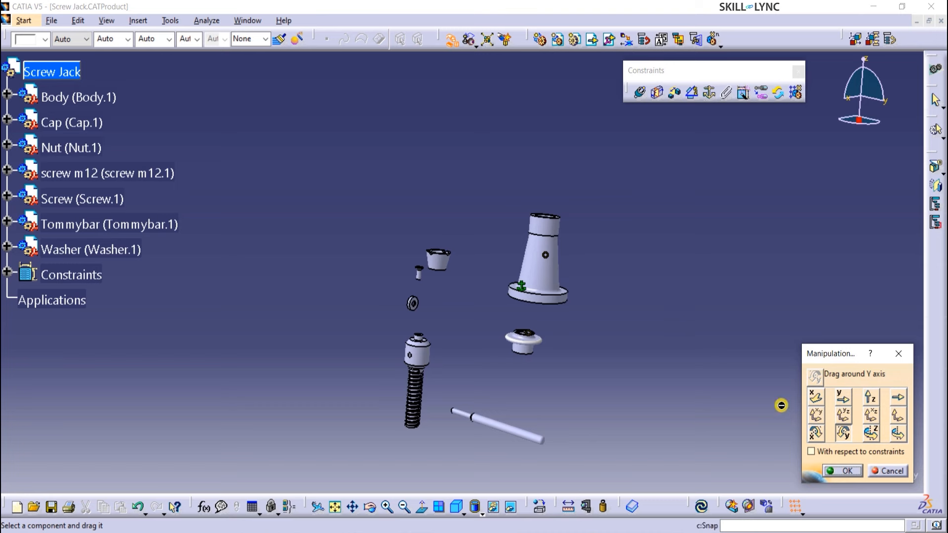
{"action": "left_click", "coordinate": [815, 396]}
{"action": "left_click_drag", "start_coordinate": [546, 349], "coordinate": [684, 361]}
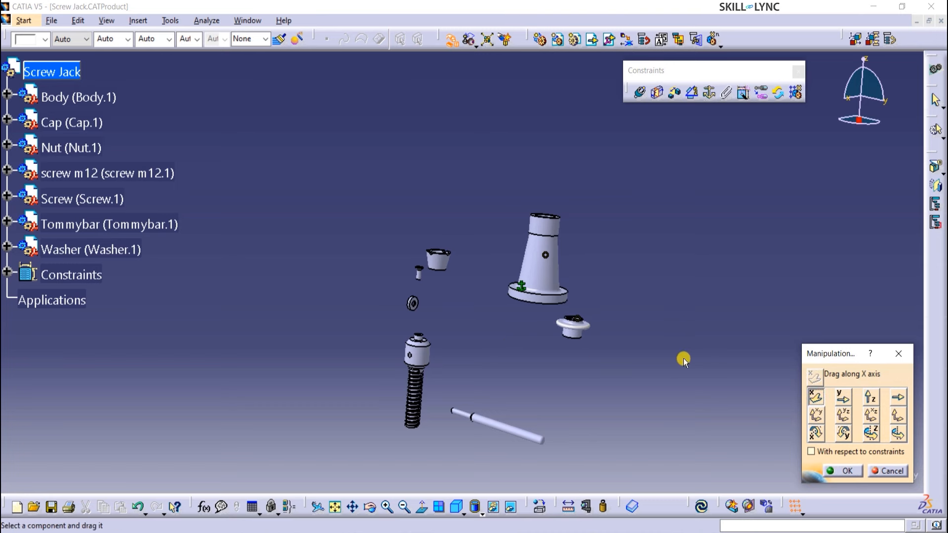
{"action": "left_click", "coordinate": [842, 396]}
{"action": "left_click_drag", "start_coordinate": [623, 335], "coordinate": [598, 199]}
{"action": "left_click", "coordinate": [870, 397]}
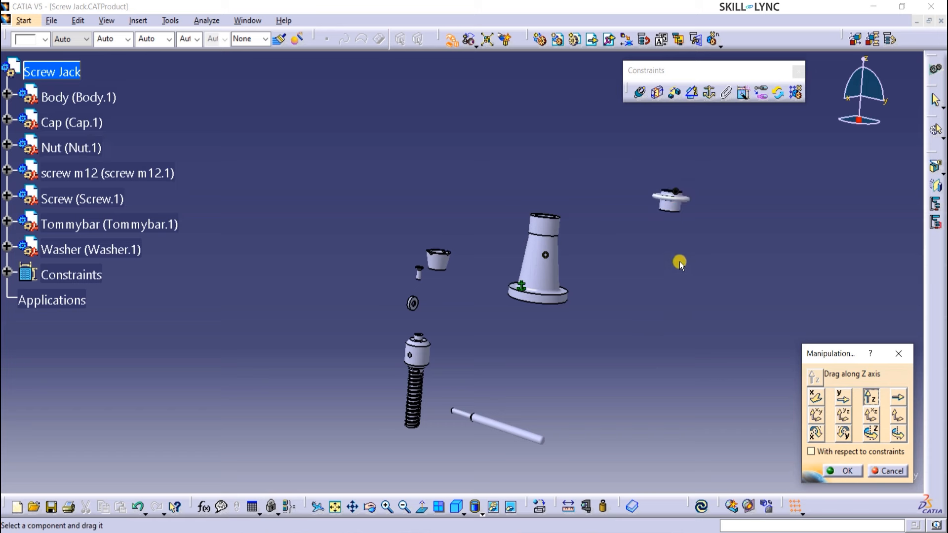
{"action": "left_click_drag", "start_coordinate": [685, 202], "coordinate": [703, 209]}
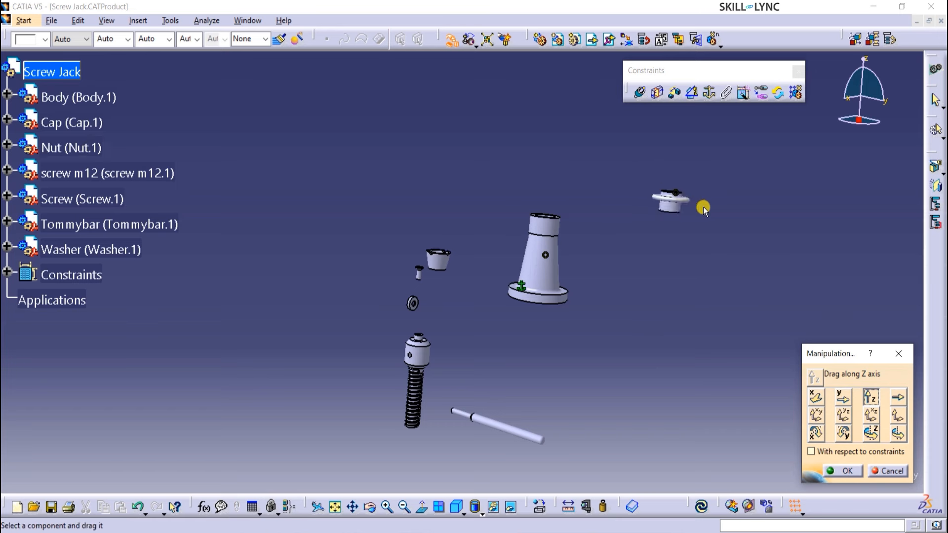
{"action": "left_click", "coordinate": [848, 475]}
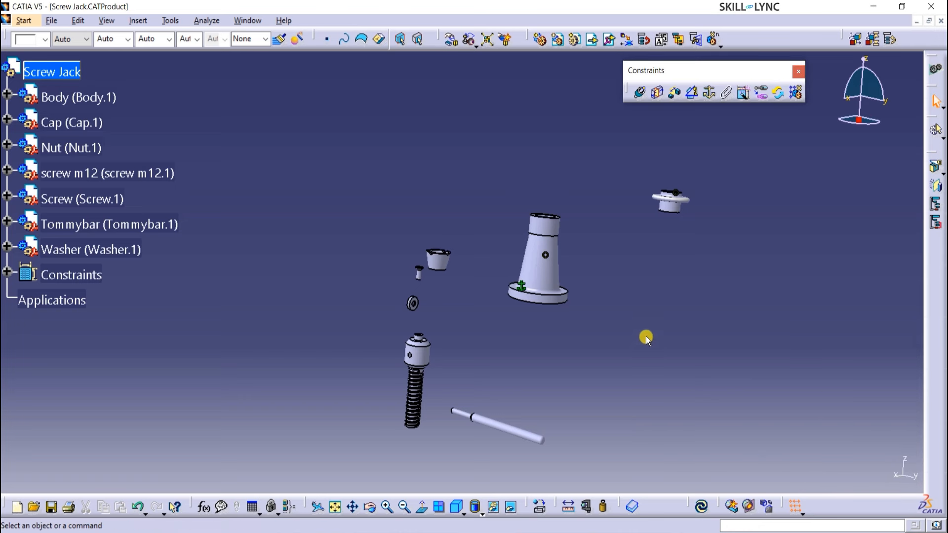
Update the assembly to apply the coincidence constraint between the Nut and the Body
{"action": "left_click", "coordinate": [700, 506]}
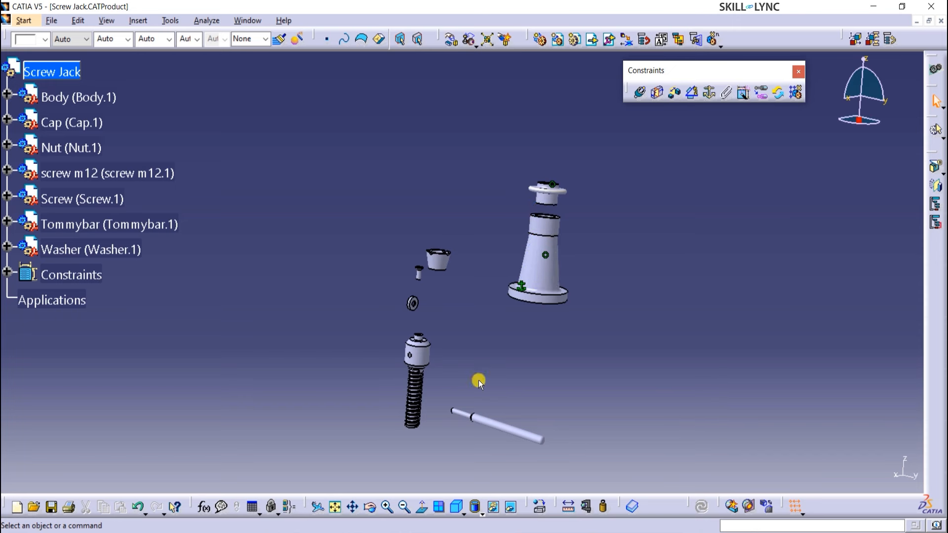
{"action": "left_click", "coordinate": [612, 298]}
{"action": "middle_click_drag", "start_coordinate": [611, 298], "coordinate": [661, 220]}
{"action": "middle_click_drag", "start_coordinate": [657, 257], "coordinate": [532, 313]}
{"action": "left_click", "coordinate": [524, 347]}
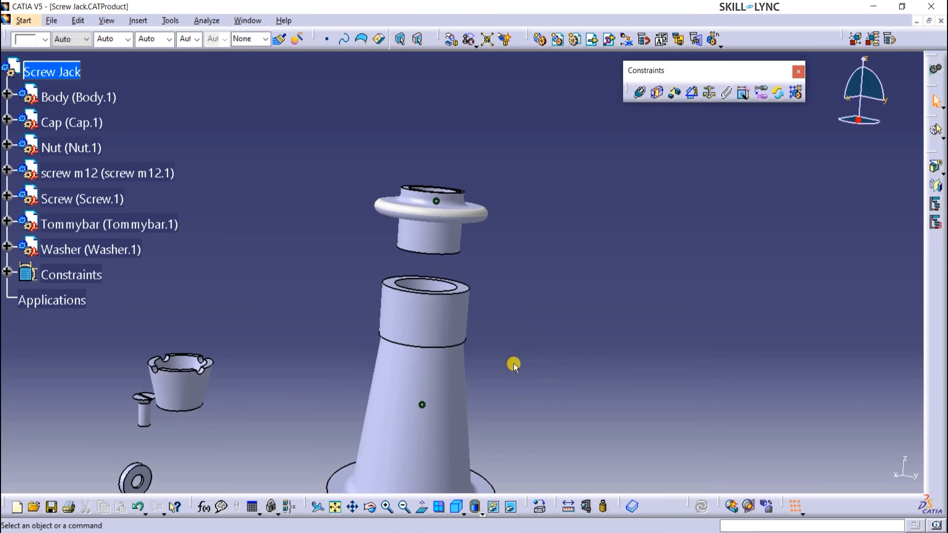
Add a contact constraint between the underside of the Nut's flange and the Body's top face, and update the assembly
{"action": "left_click", "coordinate": [513, 371]}
{"action": "middle_click_drag", "start_coordinate": [513, 364], "coordinate": [526, 248]}
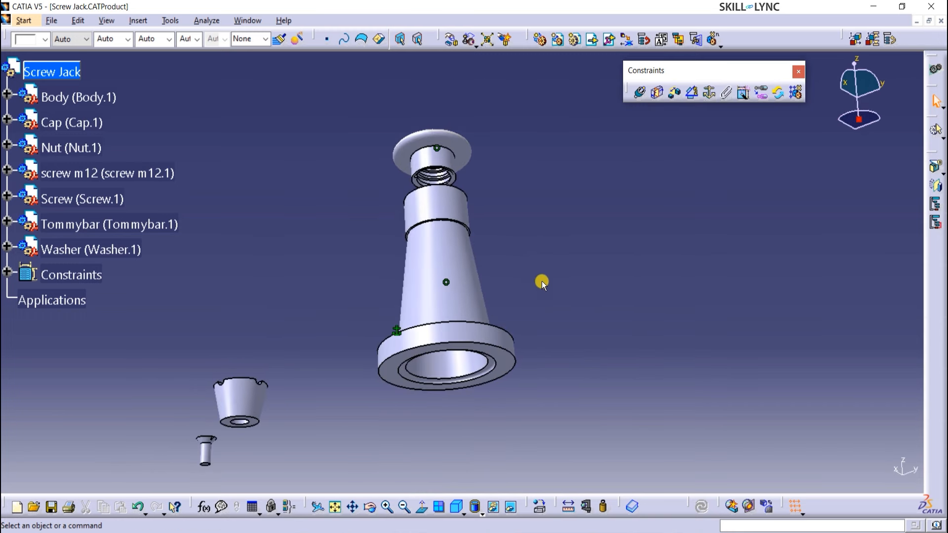
{"action": "left_click", "coordinate": [659, 94]}
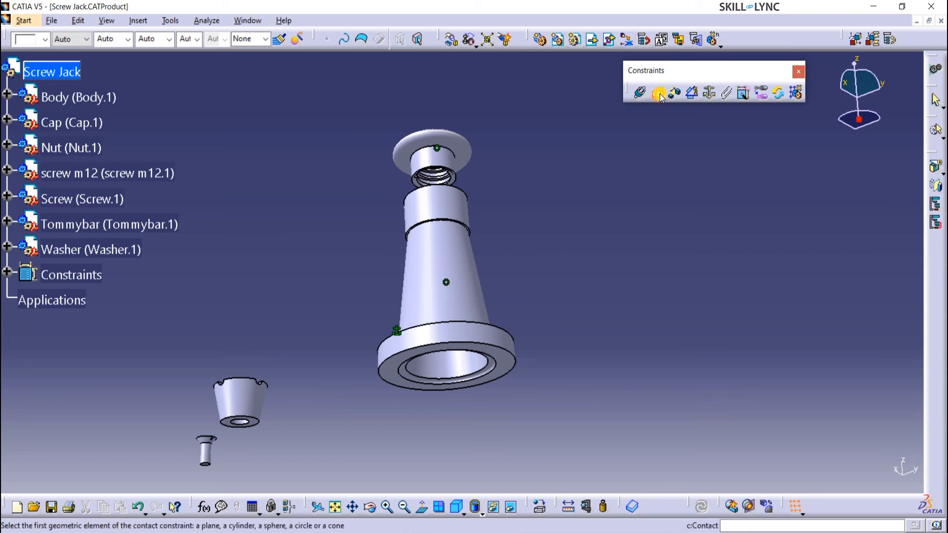
{"action": "left_click", "coordinate": [463, 149]}
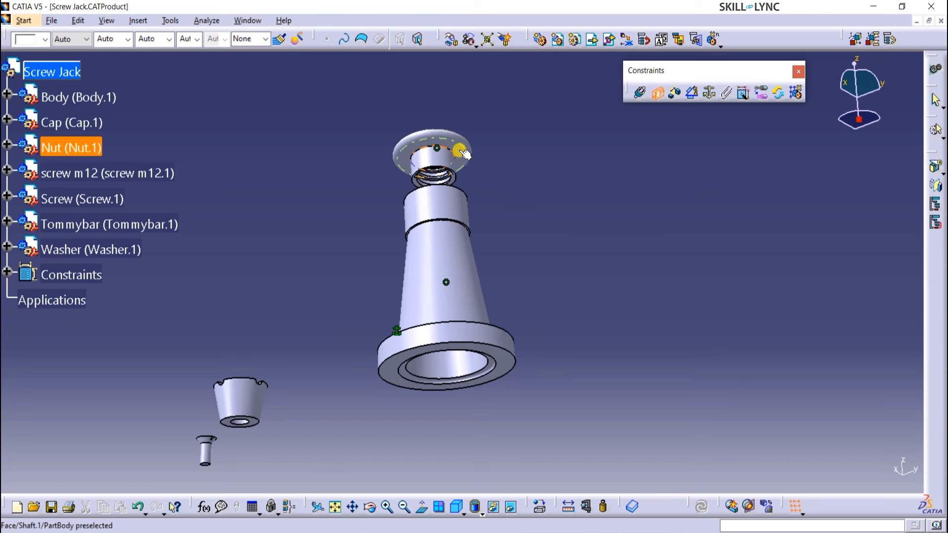
{"action": "middle_click_drag", "start_coordinate": [518, 129], "coordinate": [448, 354]}
{"action": "left_click", "coordinate": [425, 337]}
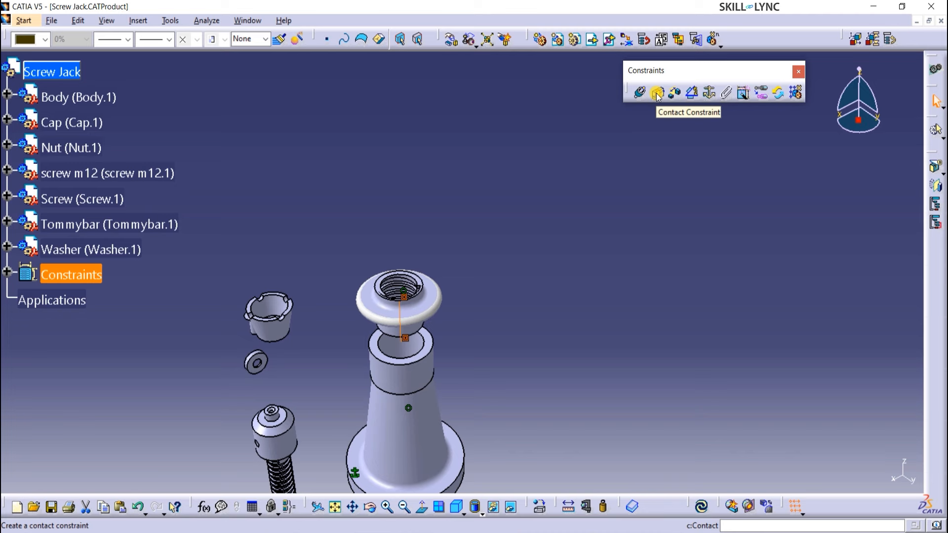
{"action": "left_click", "coordinate": [700, 505]}
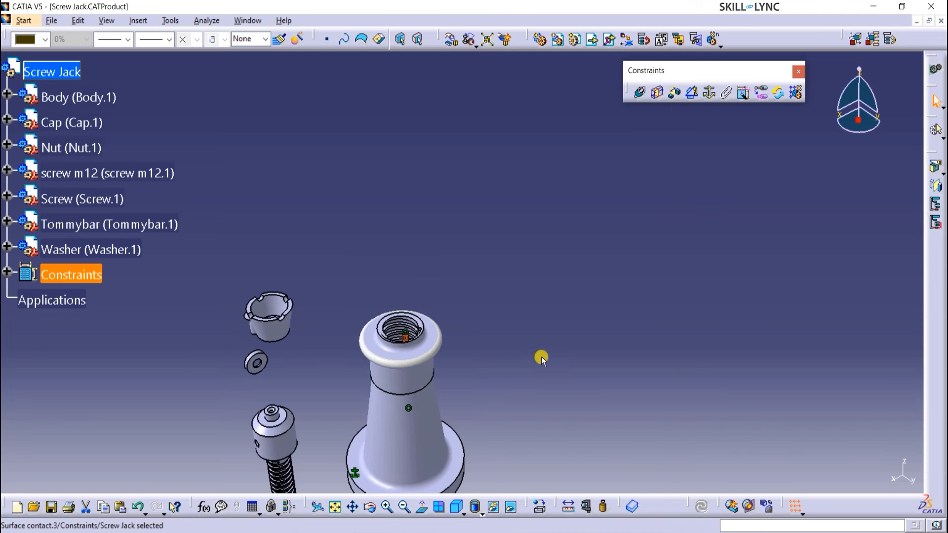
{"action": "middle_click_drag", "start_coordinate": [541, 380], "coordinate": [490, 434]}
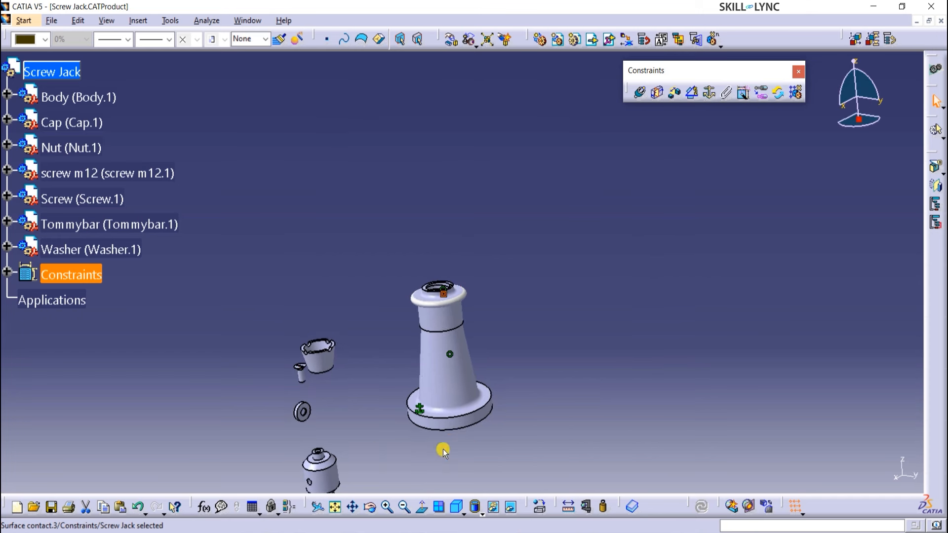
{"action": "middle_click_drag", "start_coordinate": [373, 393], "coordinate": [370, 410]}
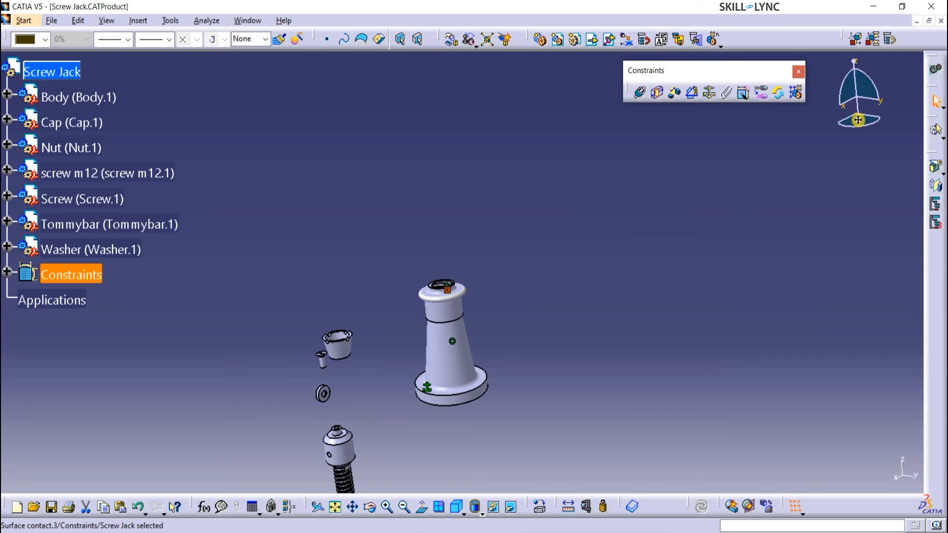
Test the Nut's constraints by moving it off the Body with the compass, updating the assembly, and detaching the compass
{"action": "left_click_drag", "start_coordinate": [858, 120], "coordinate": [444, 286]}
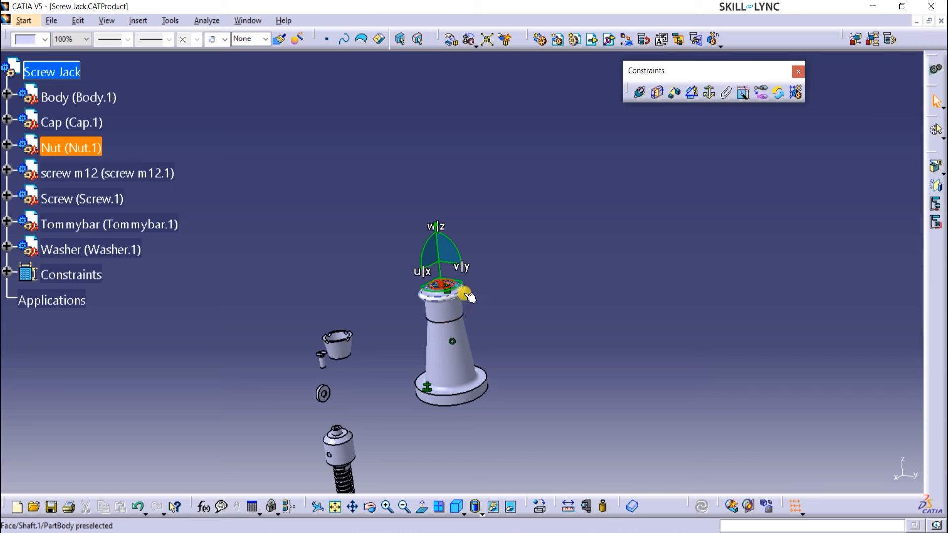
{"action": "left_click", "coordinate": [468, 295]}
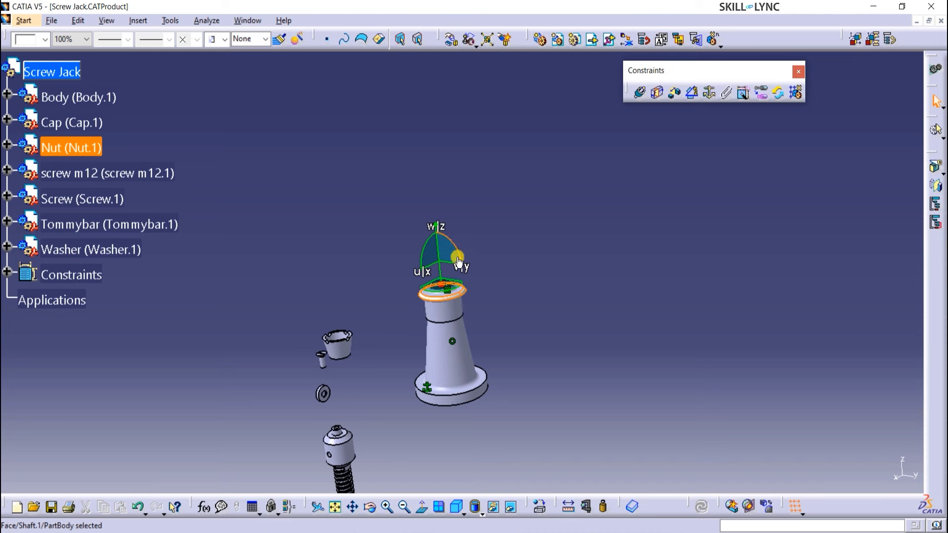
{"action": "left_click_drag", "start_coordinate": [449, 249], "coordinate": [583, 195]}
{"action": "left_click", "coordinate": [549, 339]}
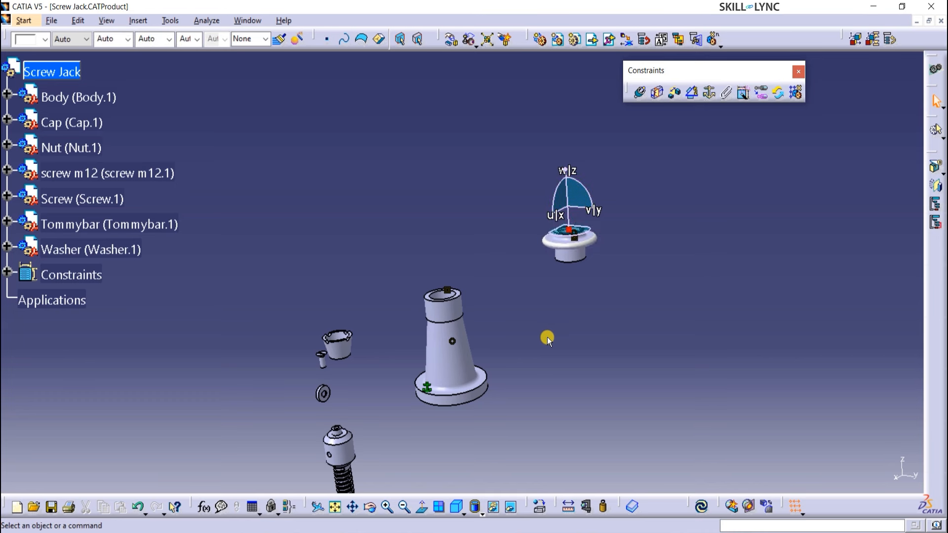
{"action": "left_click", "coordinate": [701, 506]}
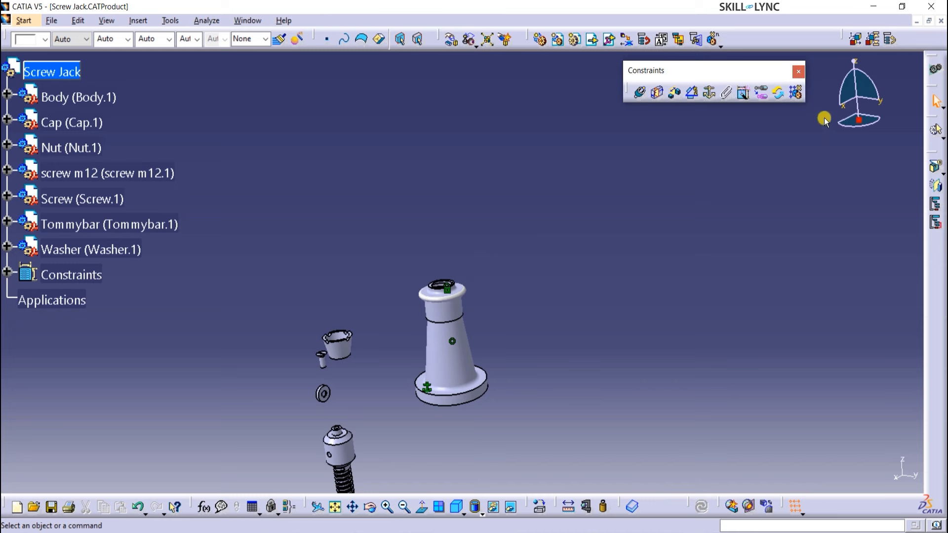
{"action": "left_click_drag", "start_coordinate": [859, 120], "coordinate": [632, 249]}
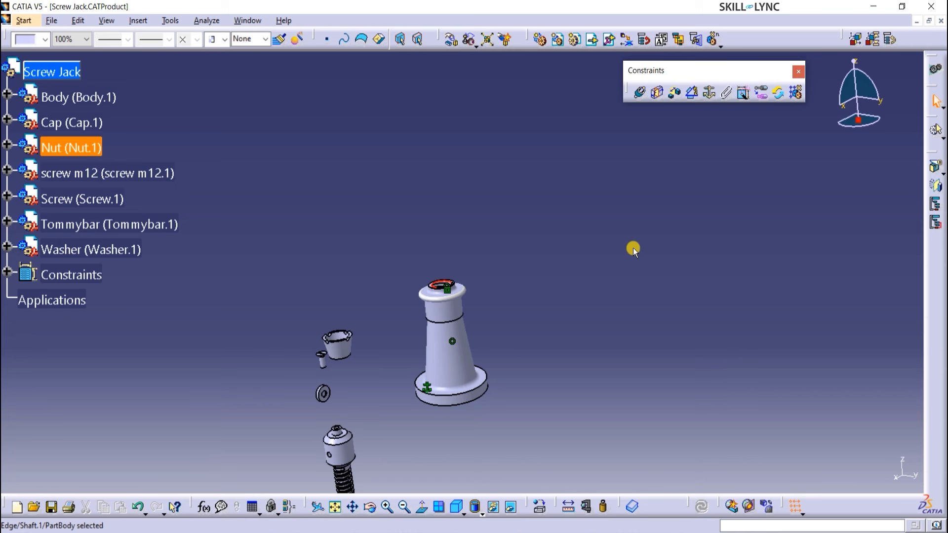
{"action": "left_click", "coordinate": [633, 248]}
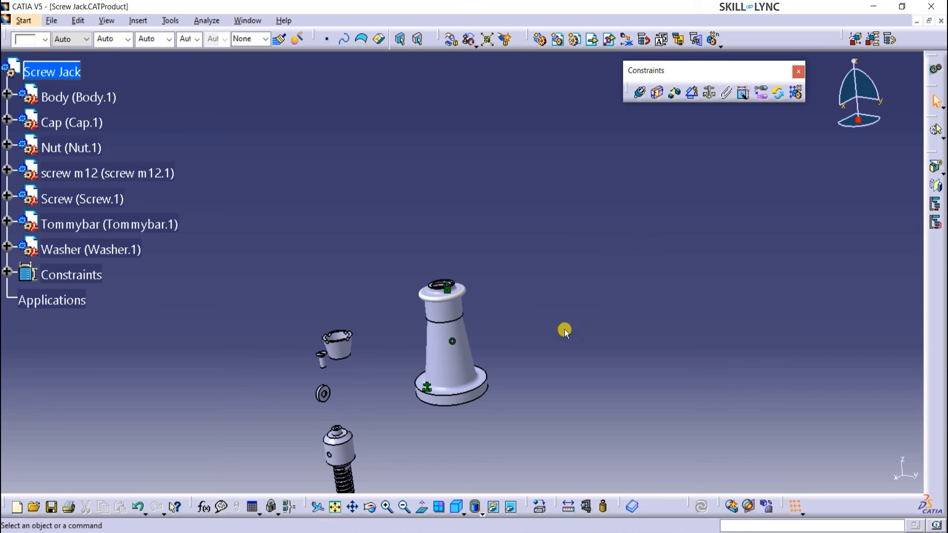
Add a coincidence constraint between the Screw's axis and the Nut's axis, and update the assembly
{"action": "left_click", "coordinate": [640, 94]}
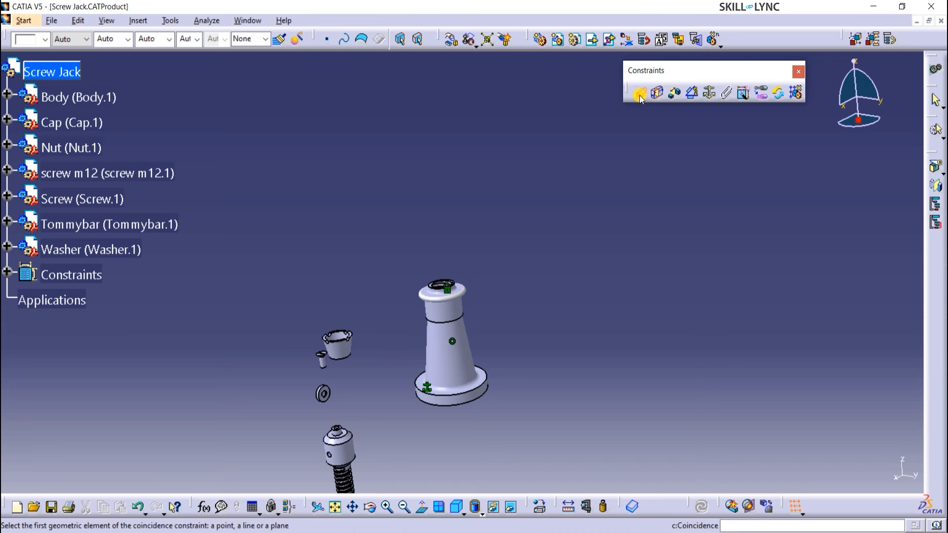
{"action": "left_click", "coordinate": [340, 448]}
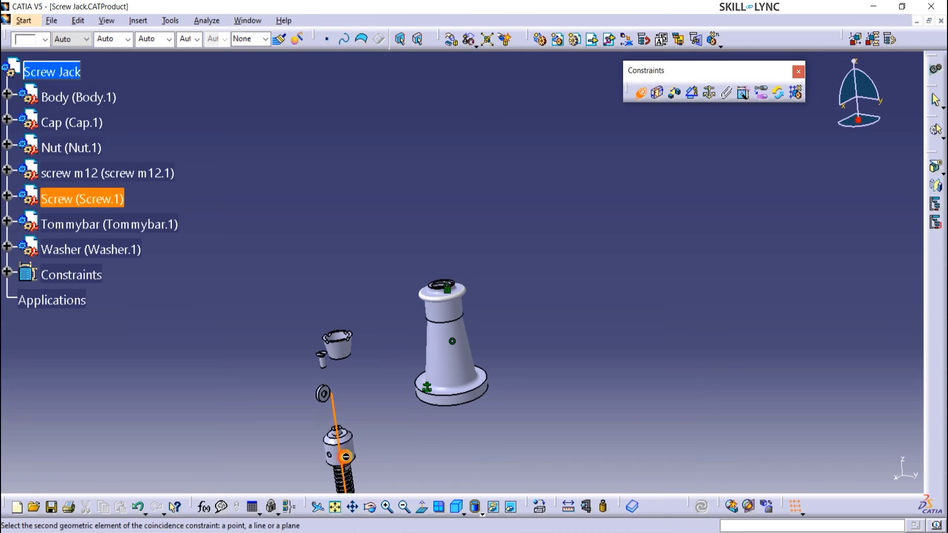
{"action": "left_click", "coordinate": [470, 293]}
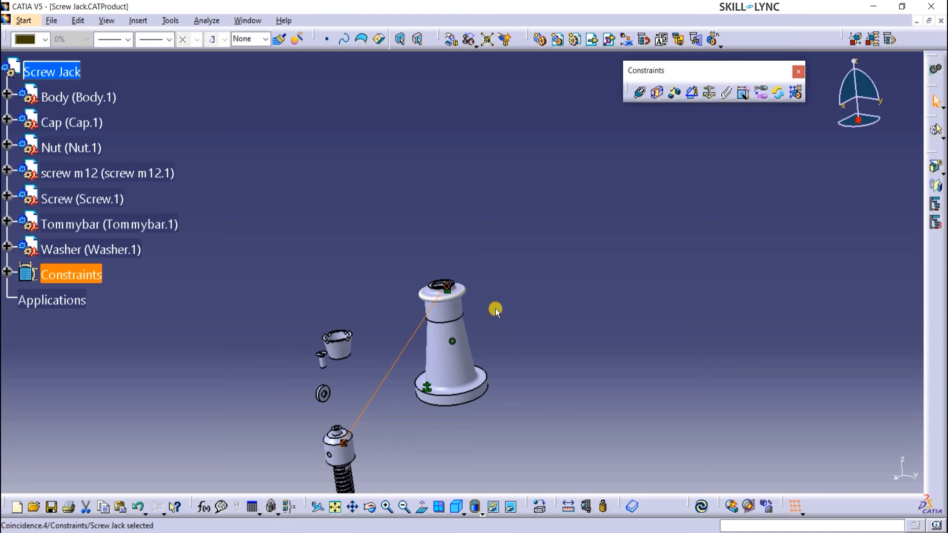
{"action": "middle_click_drag", "start_coordinate": [517, 355], "coordinate": [520, 378], "text": "ctrl"}
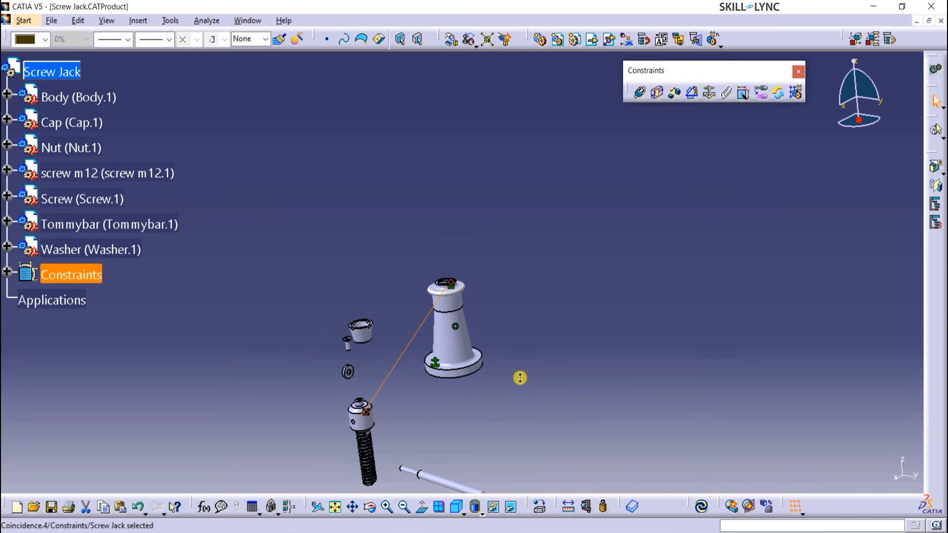
{"action": "left_click", "coordinate": [700, 506]}
{"action": "left_click", "coordinate": [543, 394]}
Add an offset constraint of 60 mm between the Nut's top face and the underside of the Screw's head
{"action": "middle_click_drag", "start_coordinate": [546, 392], "coordinate": [573, 232], "text": "ctrl"}
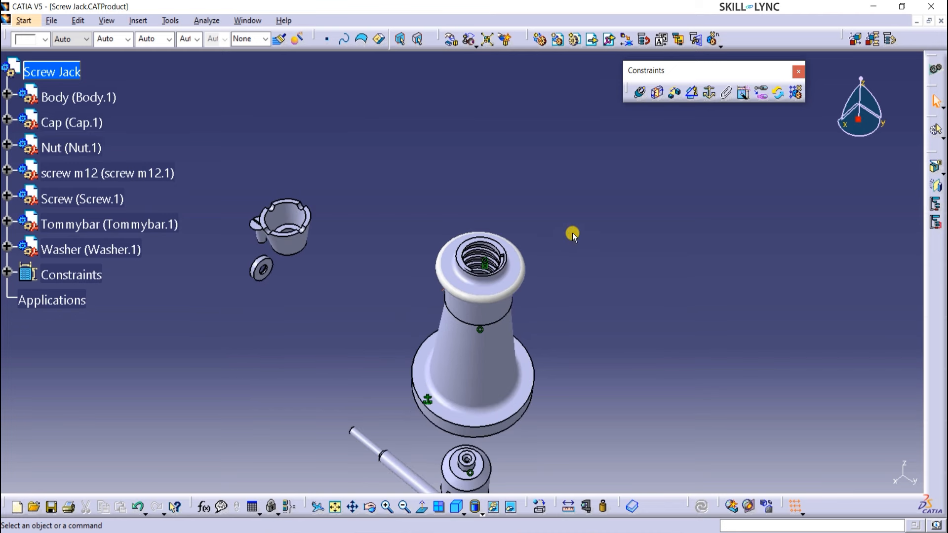
{"action": "left_click", "coordinate": [675, 94]}
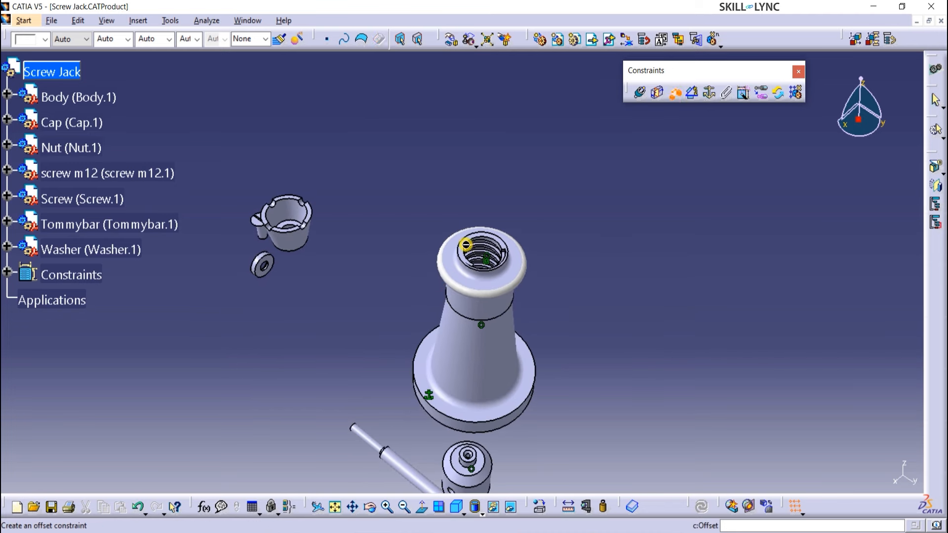
{"action": "middle_click_drag", "start_coordinate": [549, 360], "coordinate": [478, 226], "text": "ctrl"}
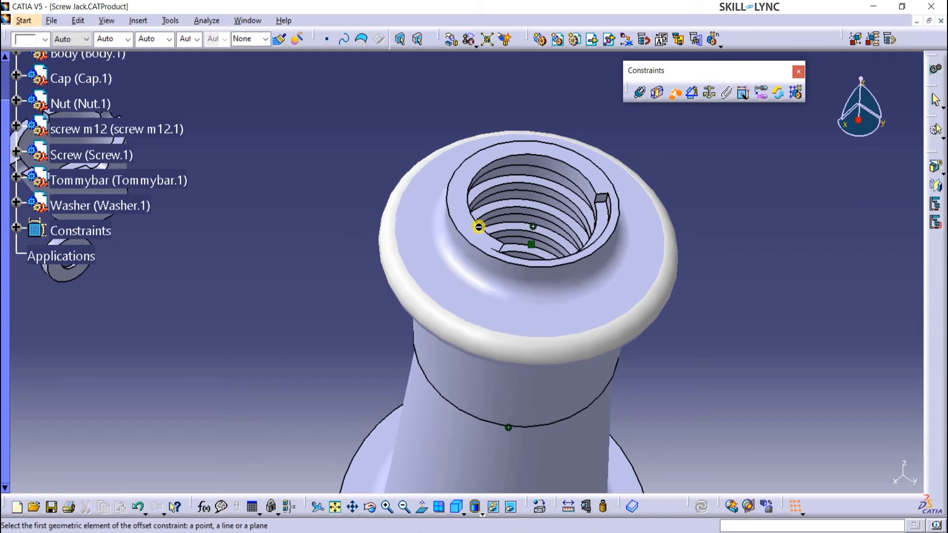
{"action": "left_click", "coordinate": [468, 228]}
{"action": "middle_click_drag", "start_coordinate": [700, 202], "coordinate": [440, 66], "text": "ctrl"}
{"action": "middle_click_drag", "start_coordinate": [440, 332], "coordinate": [491, 182], "text": "ctrl"}
{"action": "left_click", "coordinate": [197, 439]}
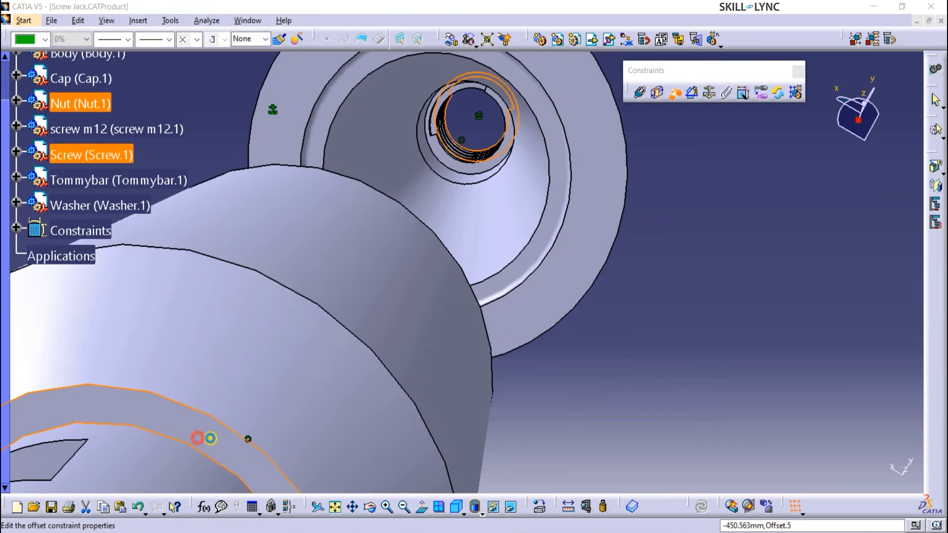
{"action": "middle_click_drag", "start_coordinate": [611, 321], "coordinate": [605, 379], "text": "ctrl"}
{"action": "left_click", "coordinate": [712, 458]}
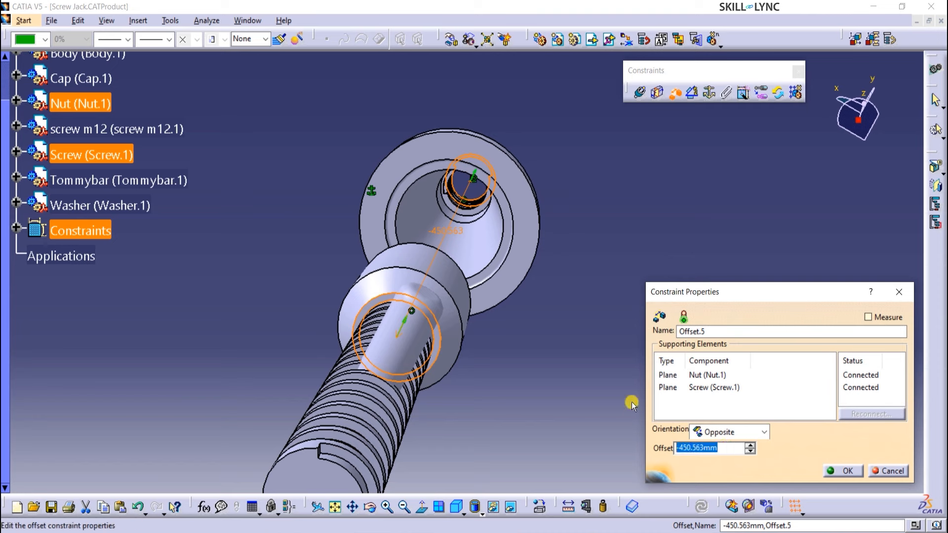
{"action": "type", "text": "60"}
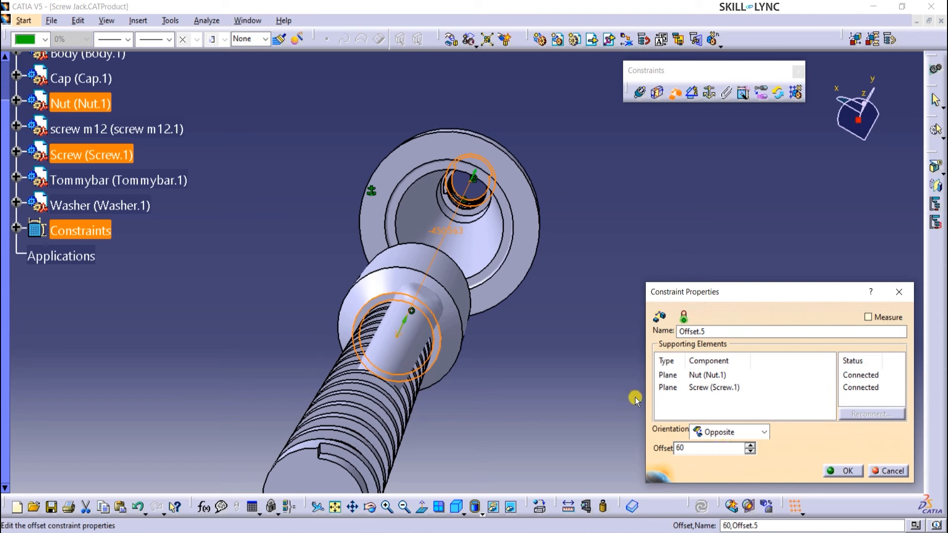
{"action": "left_click", "coordinate": [844, 470]}
Update the assembly to apply the offset constraint between the Nut and the Screw
{"action": "middle_click_drag", "start_coordinate": [595, 252], "coordinate": [559, 335], "text": "ctrl"}
{"action": "middle_click_drag", "start_coordinate": [407, 225], "coordinate": [444, 267]}
{"action": "left_click", "coordinate": [703, 507]}
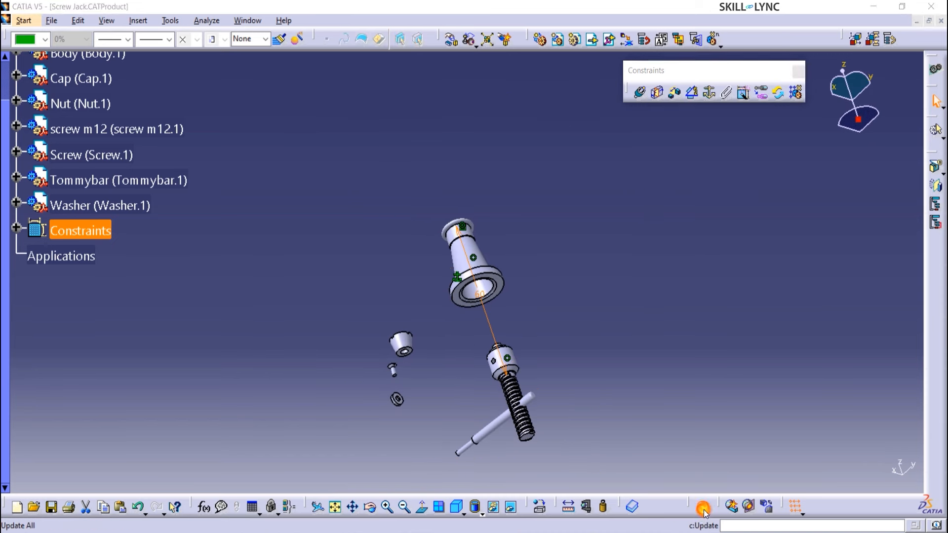
{"action": "middle_click_drag", "start_coordinate": [525, 197], "coordinate": [557, 375]}
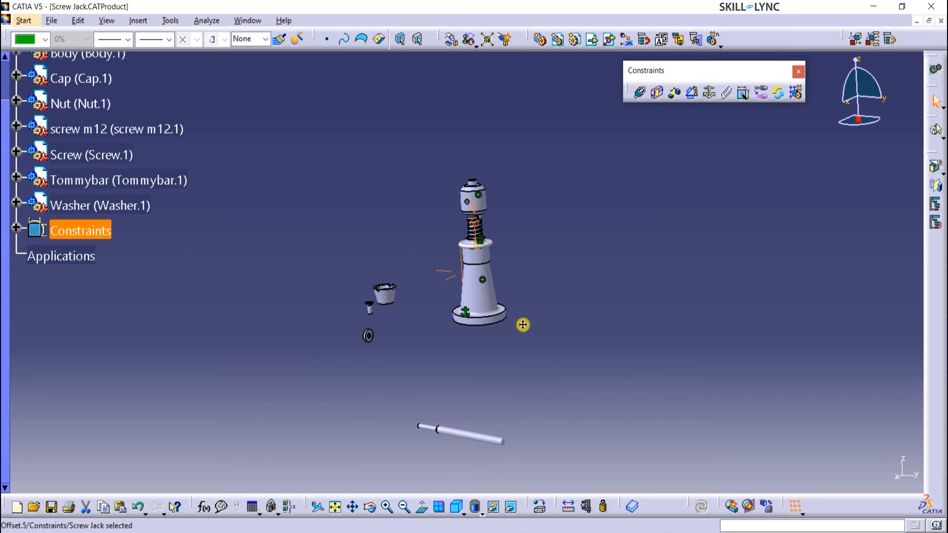
Add a coincidence constraint between the Tommybar's axis and the cross hole in the Screw's head, and update the assembly
{"action": "left_click", "coordinate": [637, 93]}
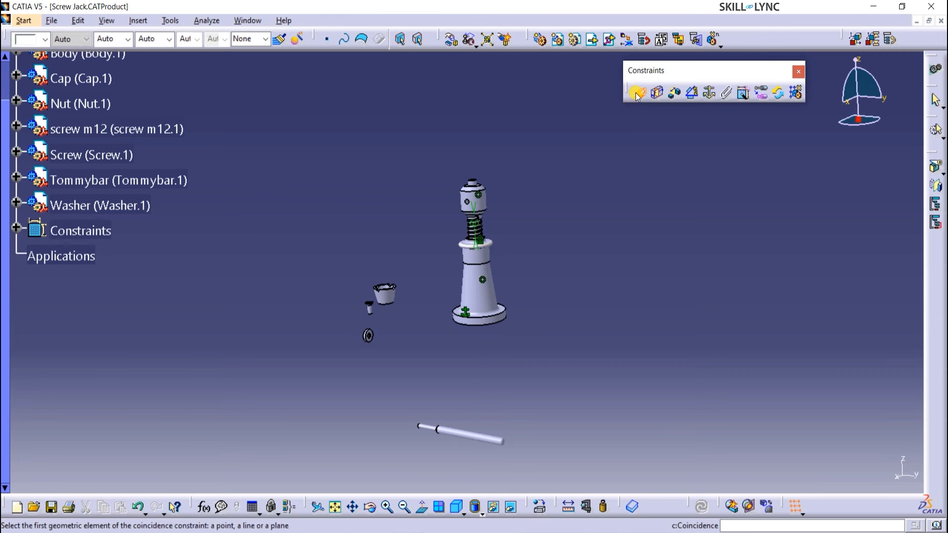
{"action": "left_click", "coordinate": [470, 439]}
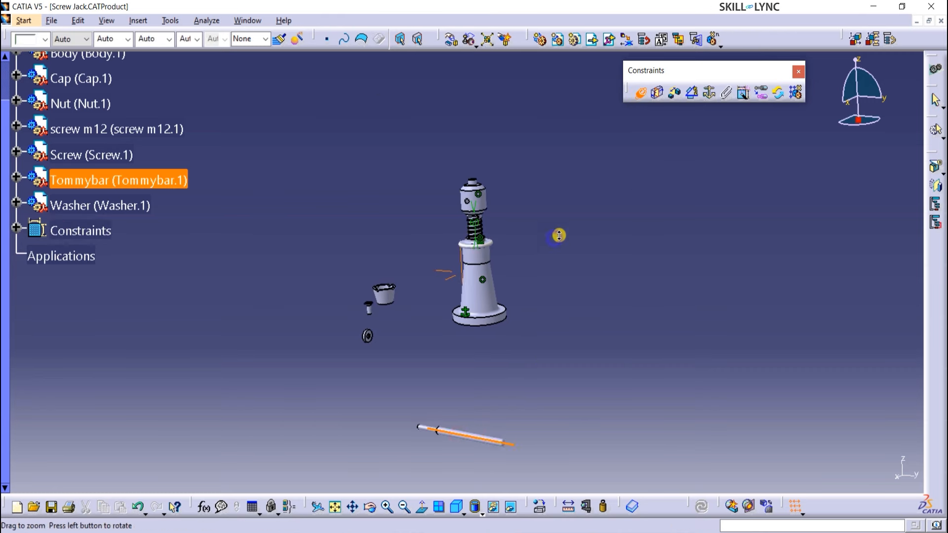
{"action": "middle_click_drag", "start_coordinate": [558, 235], "coordinate": [444, 220]}
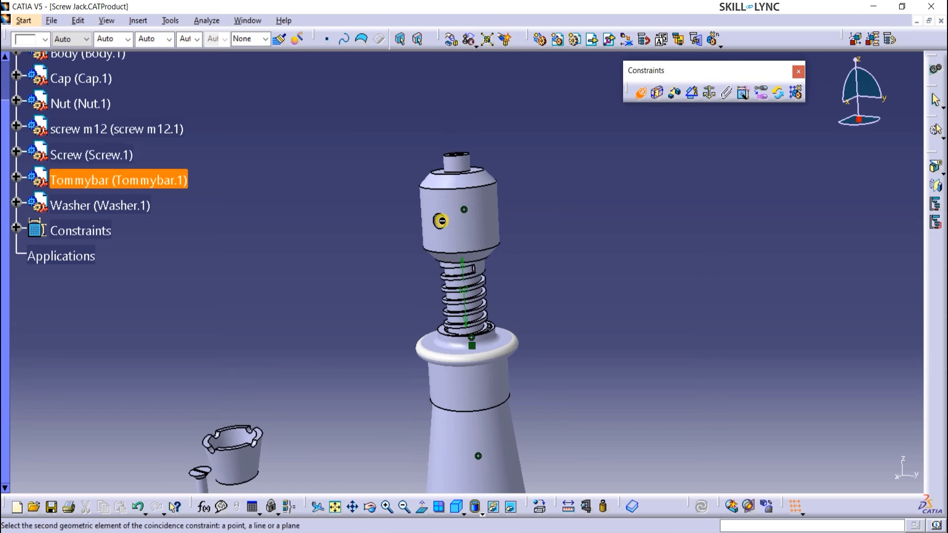
{"action": "left_click", "coordinate": [439, 221]}
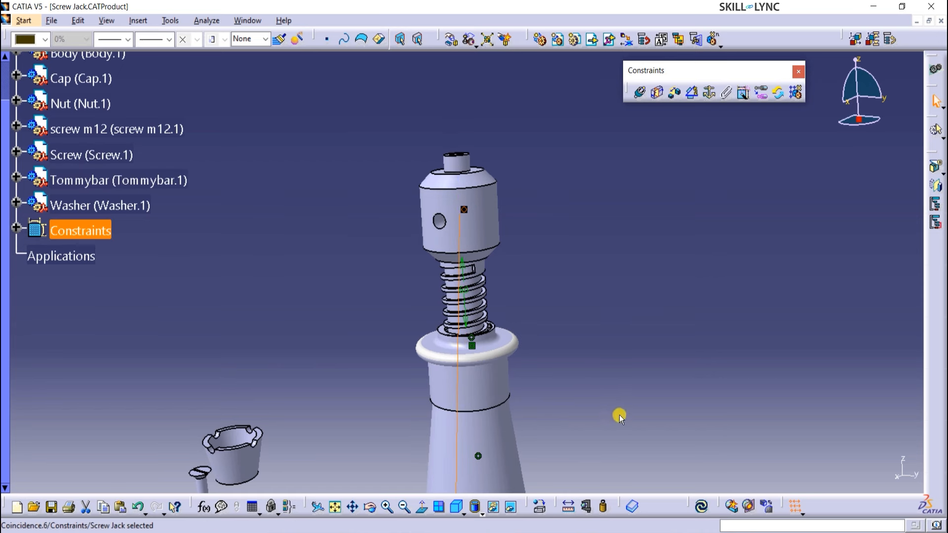
{"action": "left_click", "coordinate": [701, 506]}
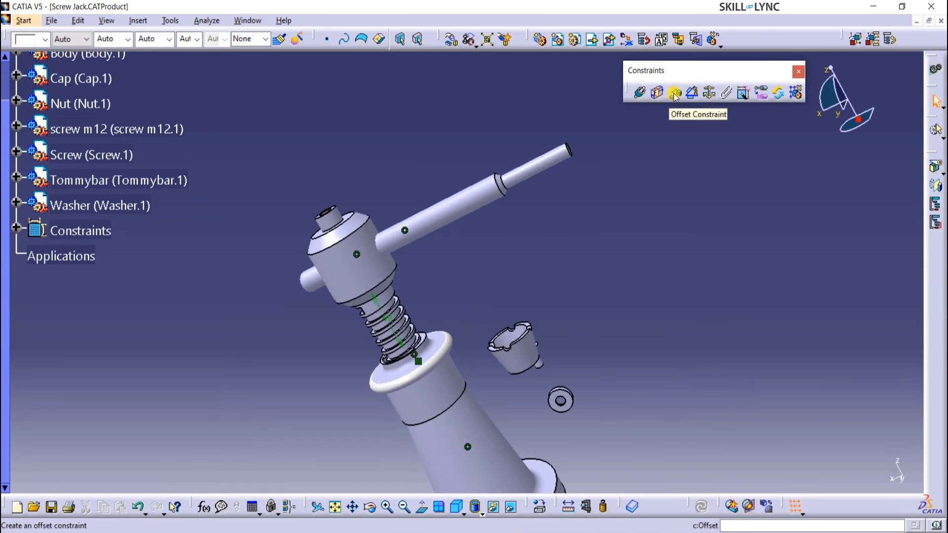
Add an offset constraint of -20 mm between the Screw's axis and the end face of the Tommybar's thin end
{"action": "left_click", "coordinate": [675, 94]}
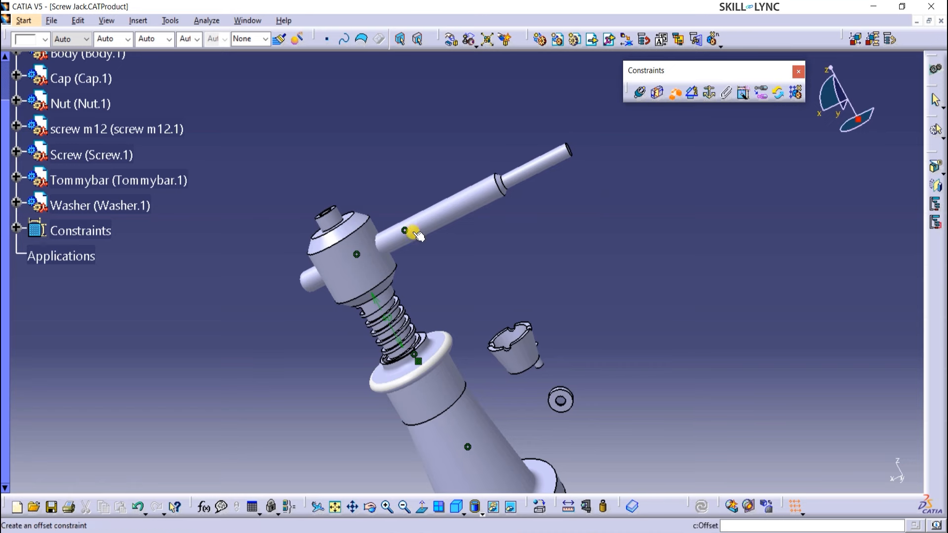
{"action": "left_click", "coordinate": [367, 280]}
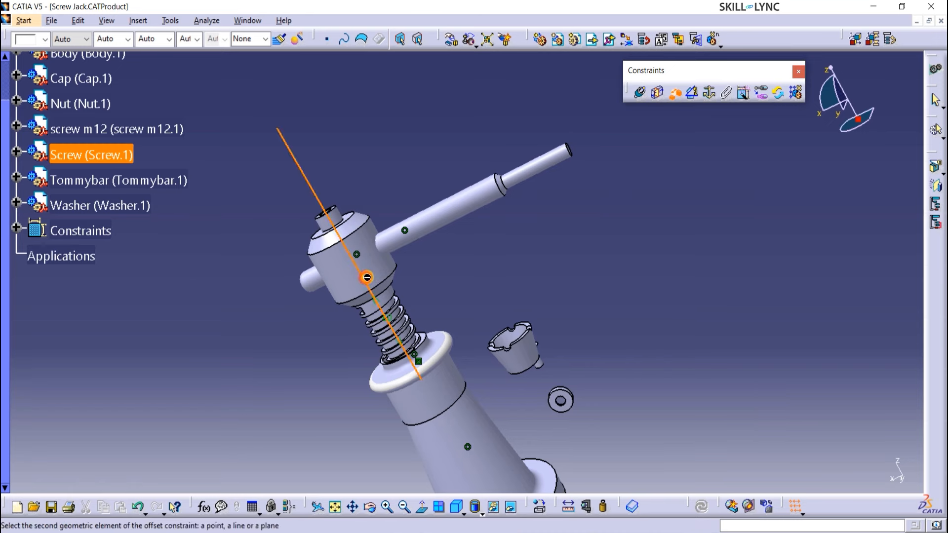
{"action": "middle_click_drag", "start_coordinate": [571, 179], "coordinate": [467, 202]}
{"action": "left_click", "coordinate": [471, 195]}
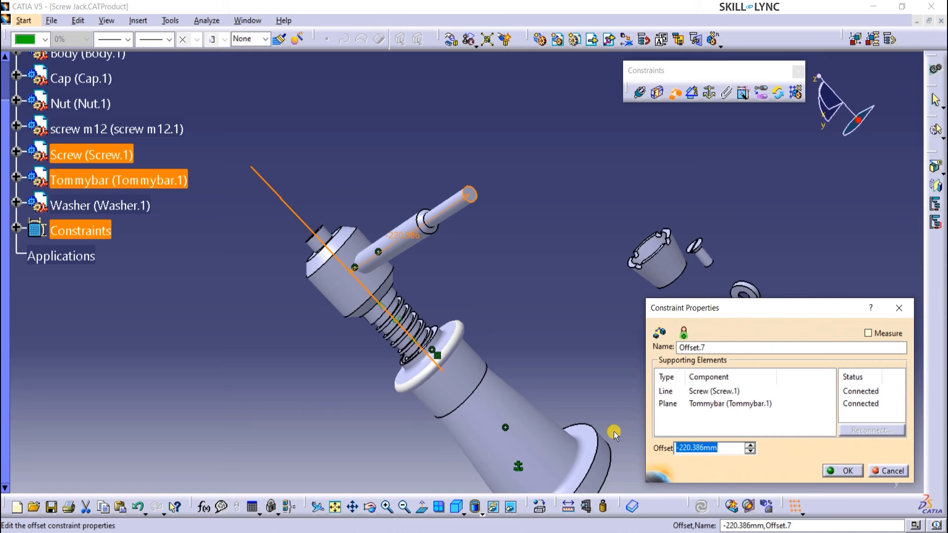
{"action": "type", "text": "-20"}
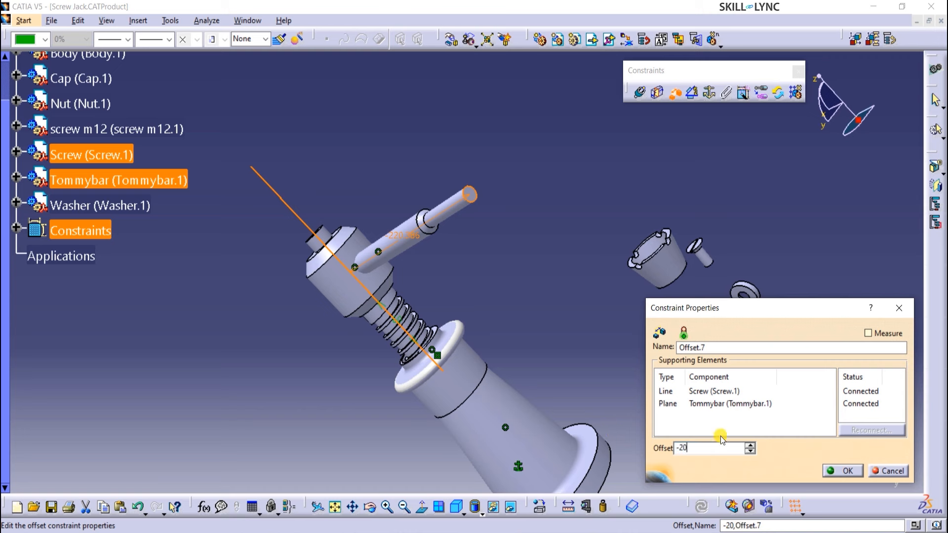
{"action": "left_click", "coordinate": [846, 471]}
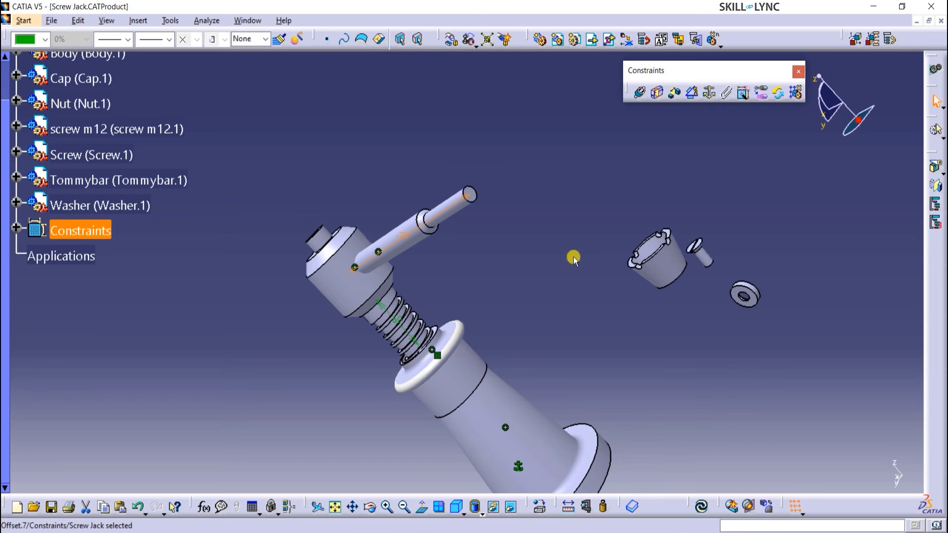
Update the assembly to apply the offset constraint between the Screw and the Tommybar
{"action": "middle_click_drag", "start_coordinate": [572, 258], "coordinate": [658, 297]}
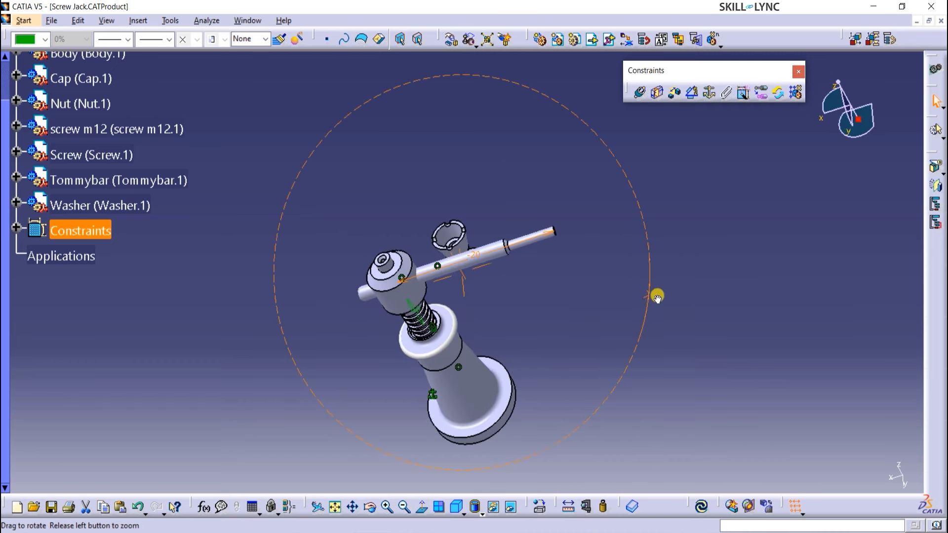
{"action": "left_click", "coordinate": [702, 507]}
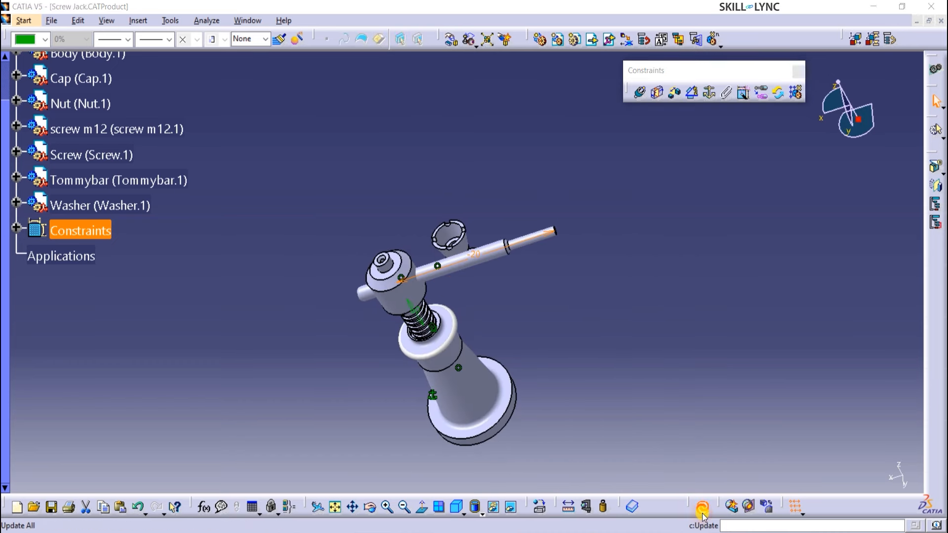
{"action": "left_click", "coordinate": [284, 321]}
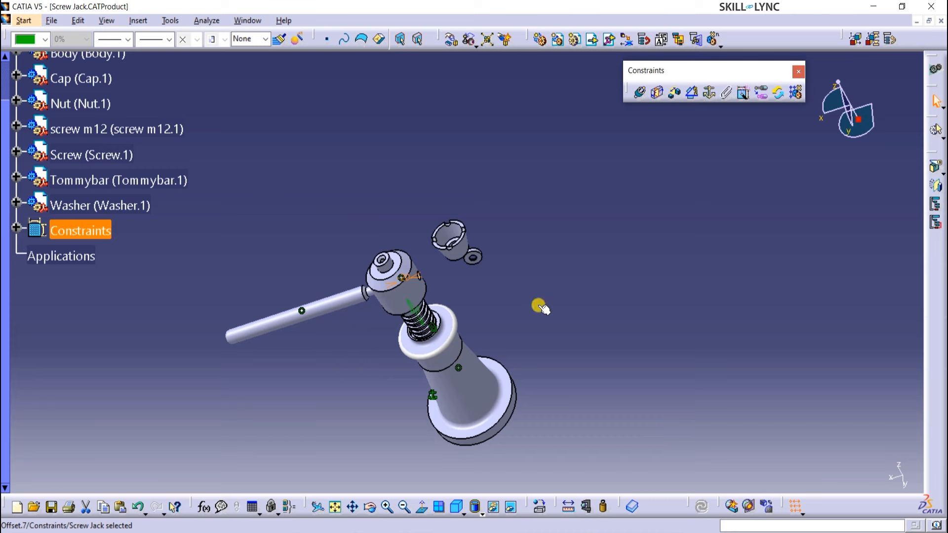
{"action": "middle_click_drag", "start_coordinate": [530, 321], "coordinate": [525, 309]}
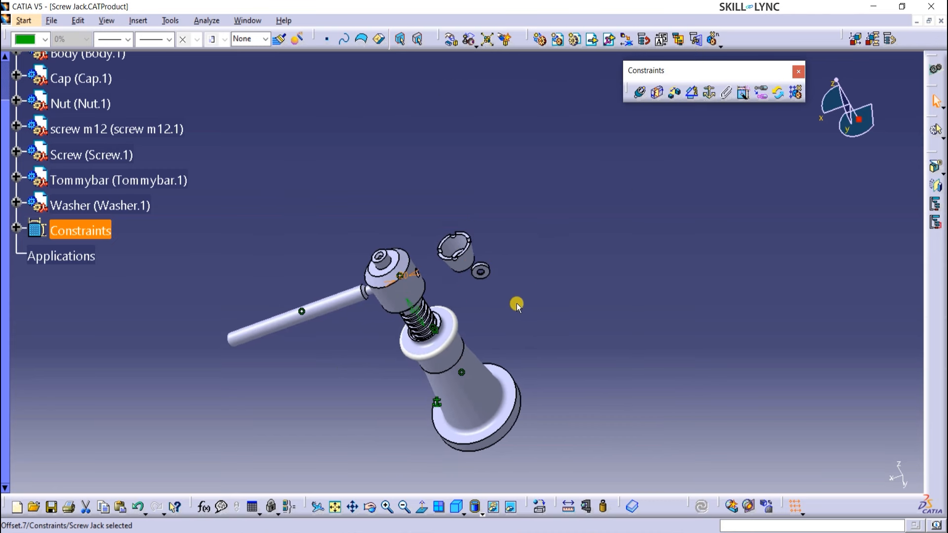
{"action": "left_click", "coordinate": [278, 322]}
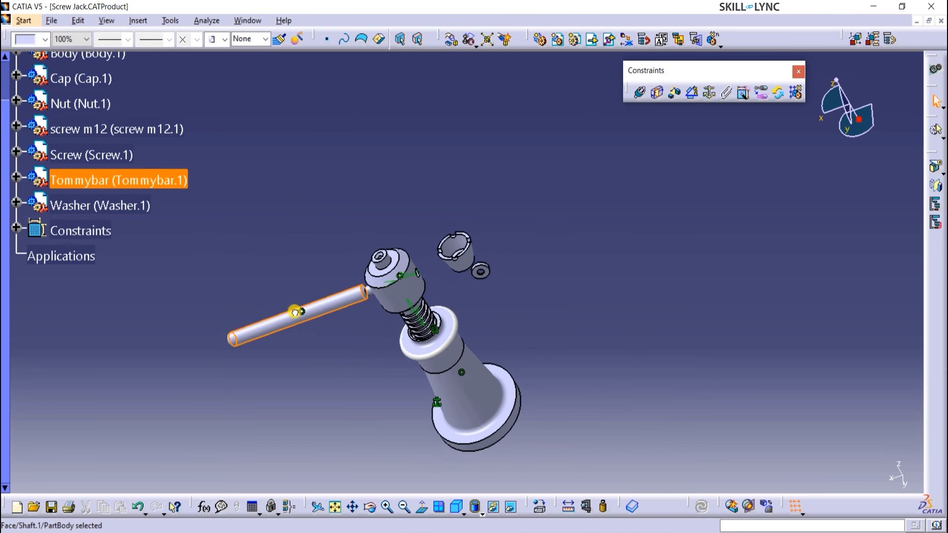
{"action": "left_click", "coordinate": [537, 306]}
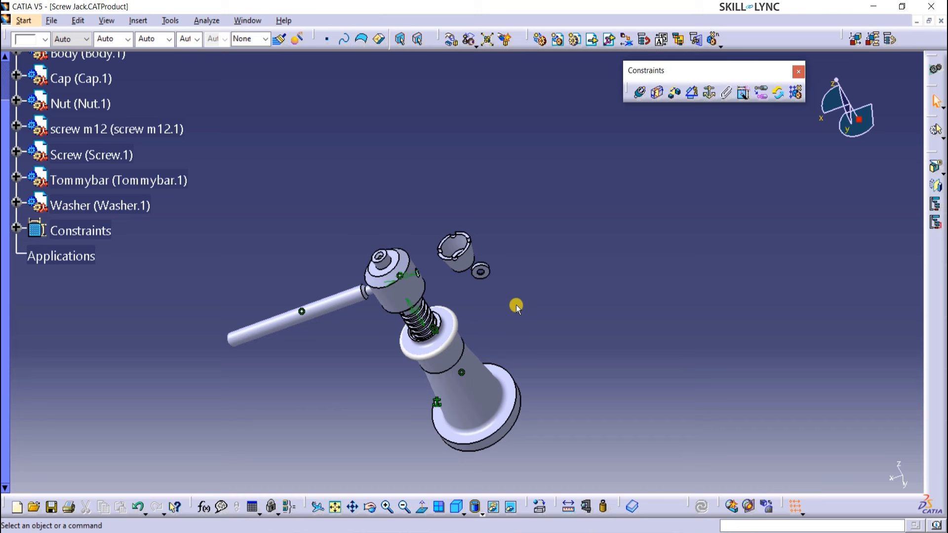
Add a coincidence constraint between the Screw's axis and the Cap's axis
{"action": "left_click", "coordinate": [640, 96]}
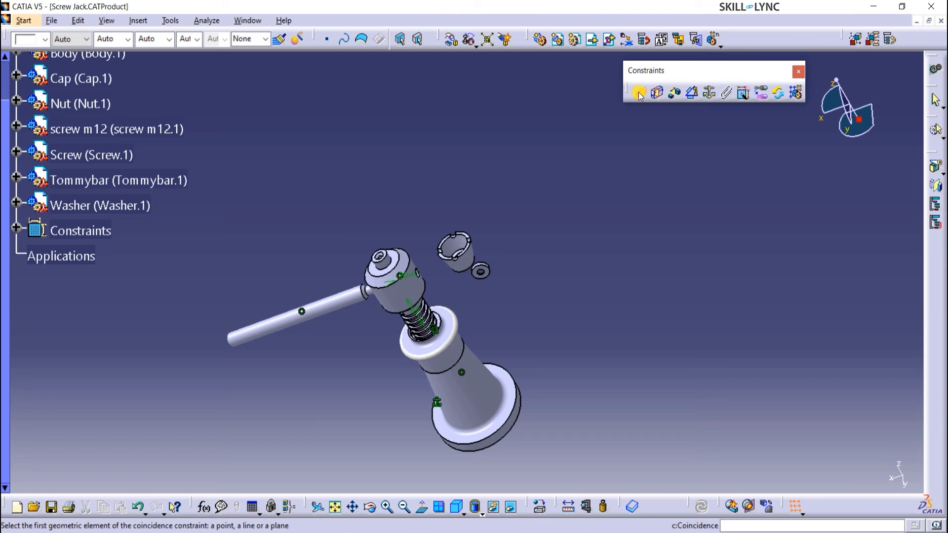
{"action": "left_click", "coordinate": [399, 300]}
{"action": "left_click", "coordinate": [472, 265]}
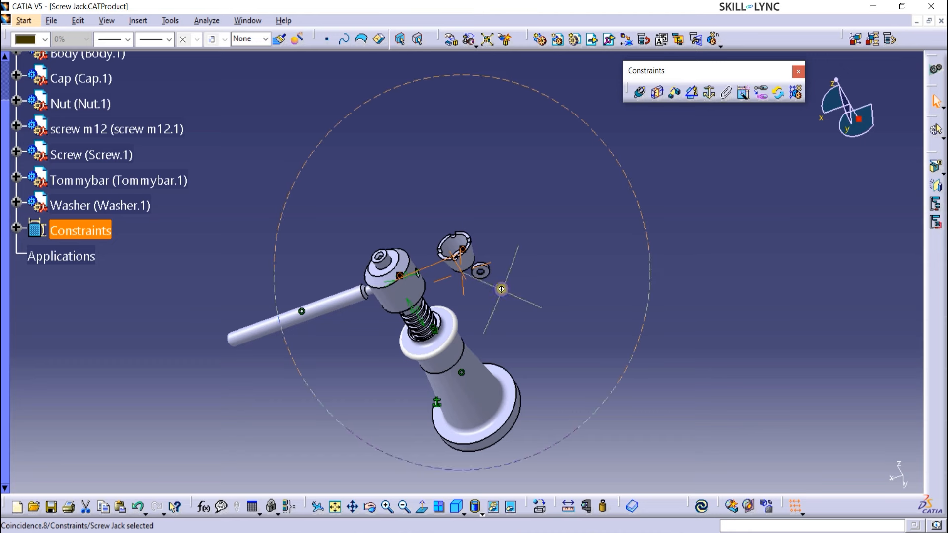
Add a contact constraint between the top face of the Screw's head and the Cap's bottom face, and update the assembly
{"action": "middle_click_drag", "start_coordinate": [501, 289], "coordinate": [405, 179]}
{"action": "middle_click_drag", "start_coordinate": [444, 256], "coordinate": [543, 321]}
{"action": "left_click", "coordinate": [656, 92]}
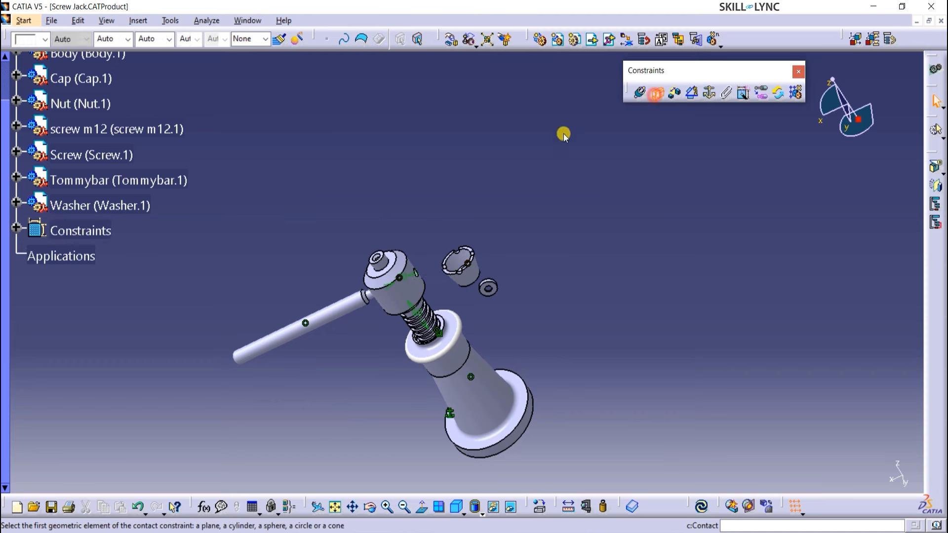
{"action": "left_click", "coordinate": [397, 263]}
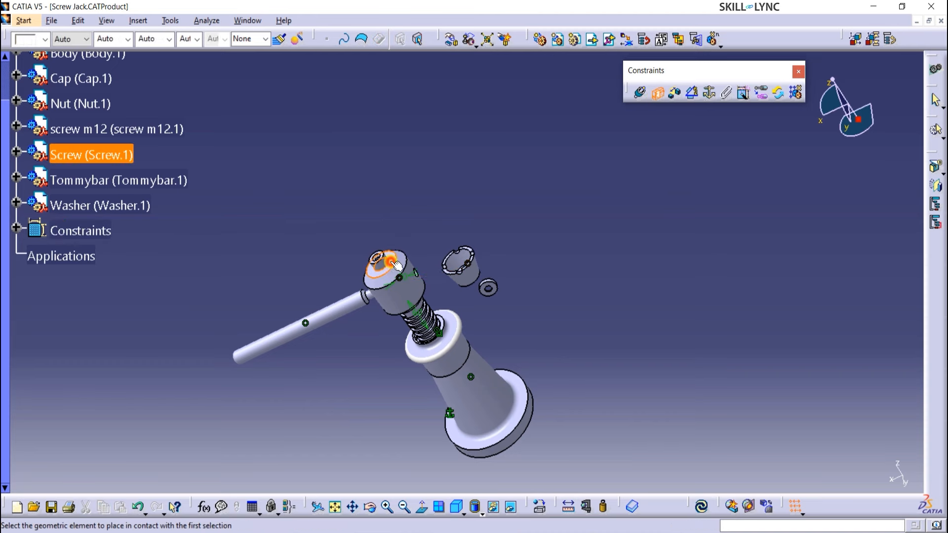
{"action": "middle_click_drag", "start_coordinate": [523, 305], "coordinate": [488, 387]}
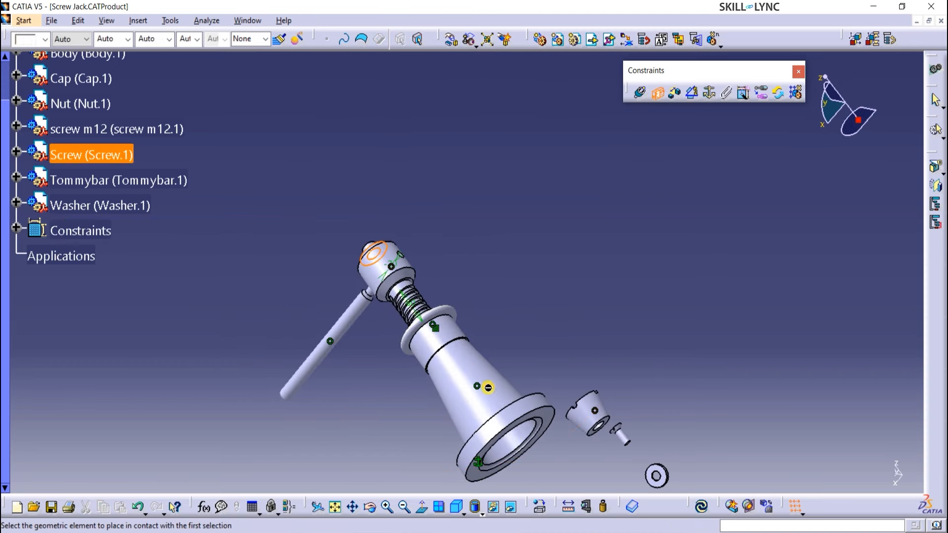
{"action": "middle_click_drag", "start_coordinate": [538, 455], "coordinate": [642, 435]}
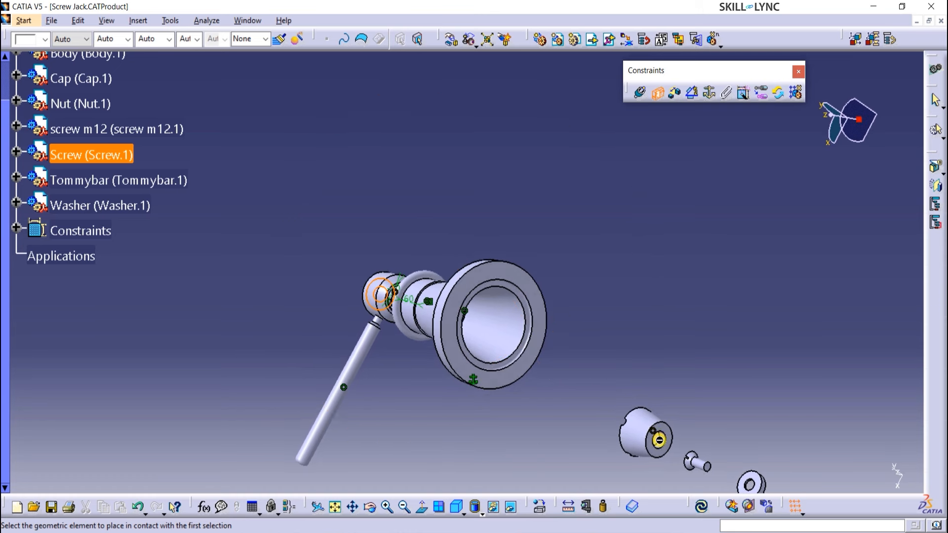
{"action": "left_click", "coordinate": [658, 457]}
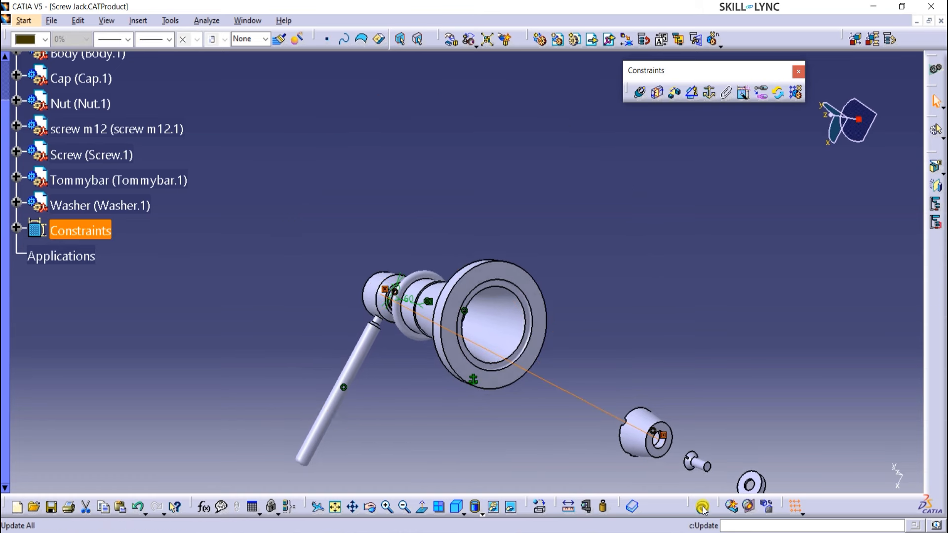
{"action": "middle_click_drag", "start_coordinate": [429, 231], "coordinate": [482, 258]}
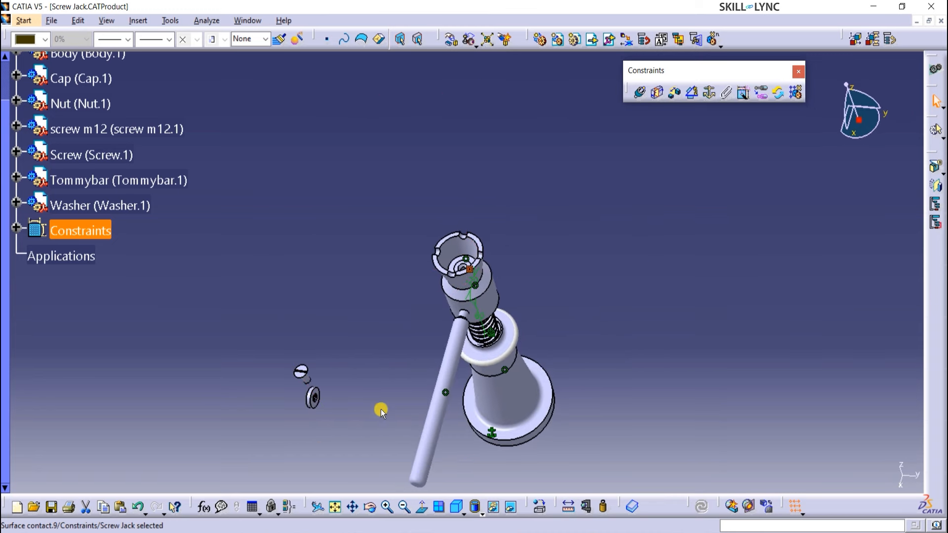
Add a coincidence constraint between the Washer's axis and the Cap's axis, and expand the Constraints branch of the tree
{"action": "middle_click_drag", "start_coordinate": [312, 445], "coordinate": [479, 293], "text": "ctrl"}
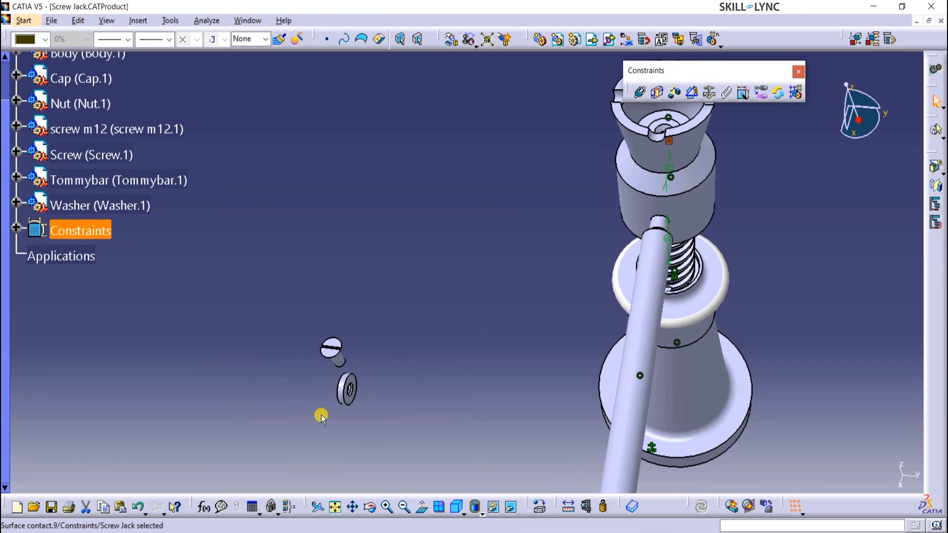
{"action": "middle_click_drag", "start_coordinate": [321, 415], "coordinate": [348, 426]}
{"action": "middle_click_drag", "start_coordinate": [445, 341], "coordinate": [433, 323]}
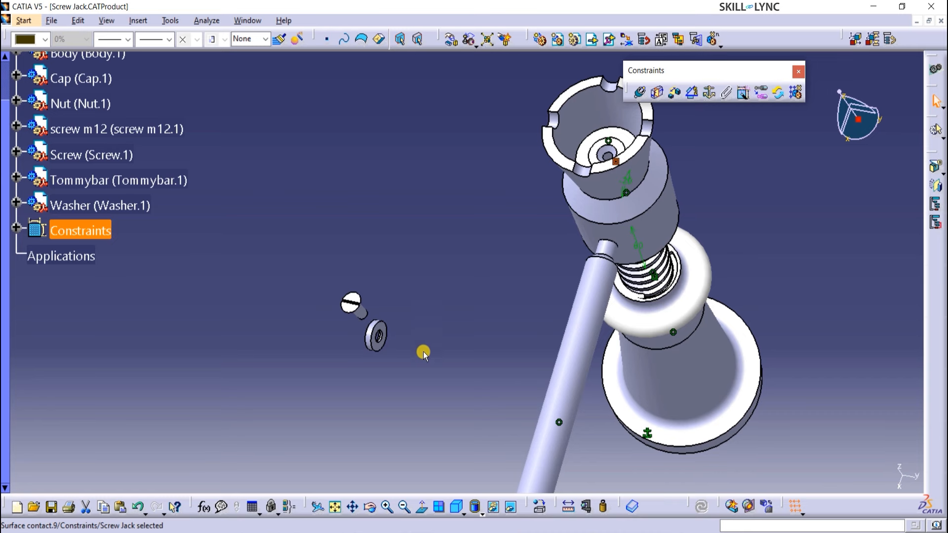
{"action": "left_click", "coordinate": [640, 92]}
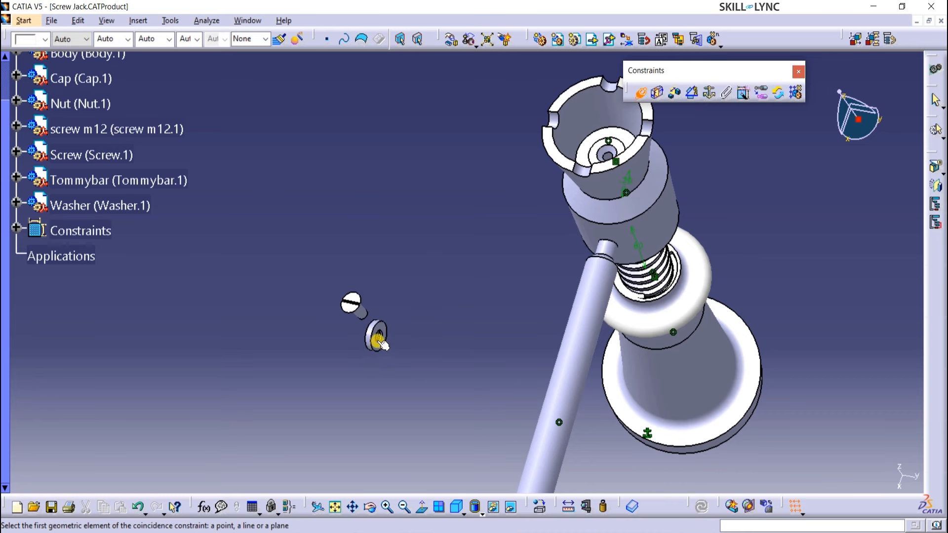
{"action": "left_click", "coordinate": [381, 340]}
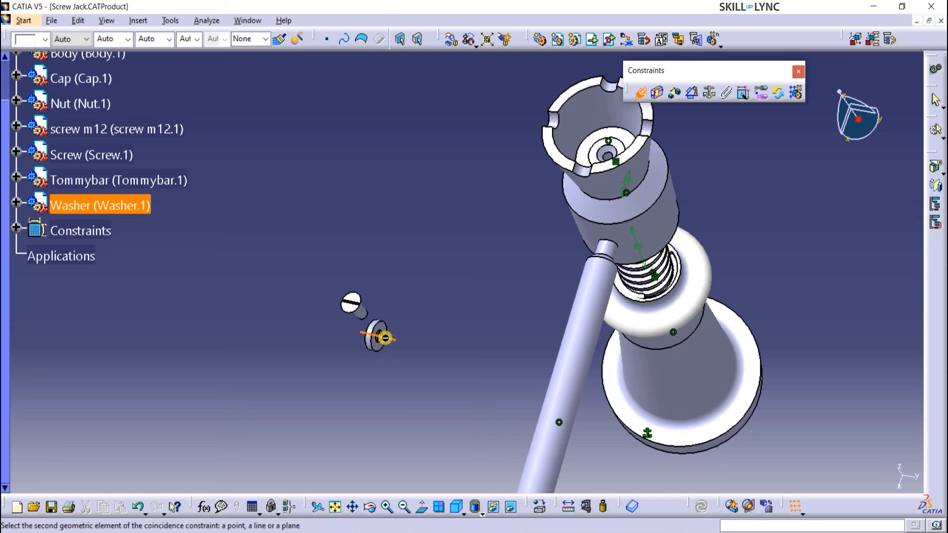
{"action": "left_click", "coordinate": [604, 182]}
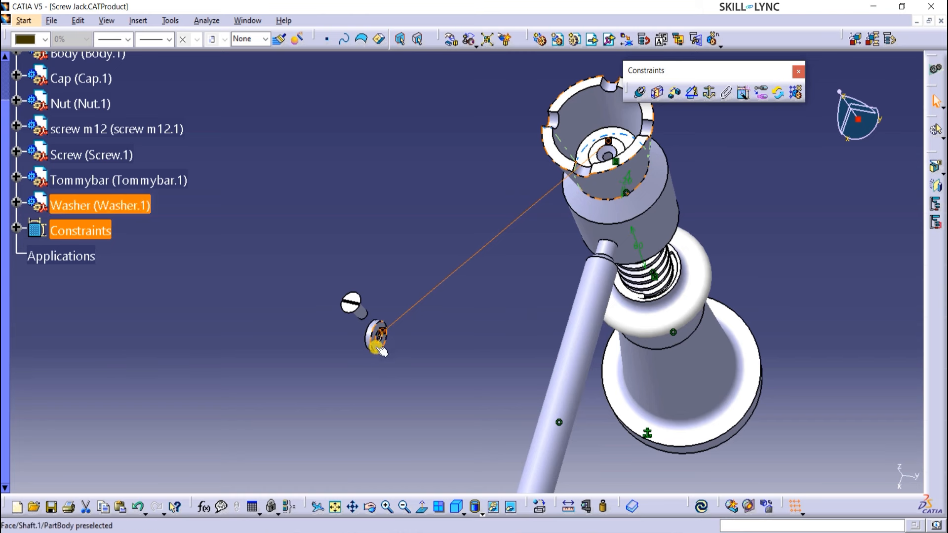
{"action": "left_click", "coordinate": [607, 144]}
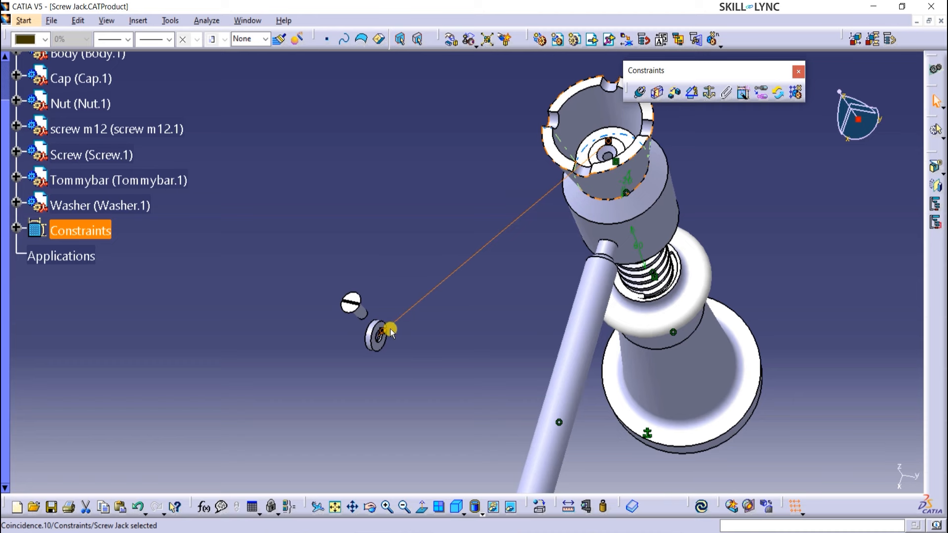
{"action": "left_click", "coordinate": [16, 228]}
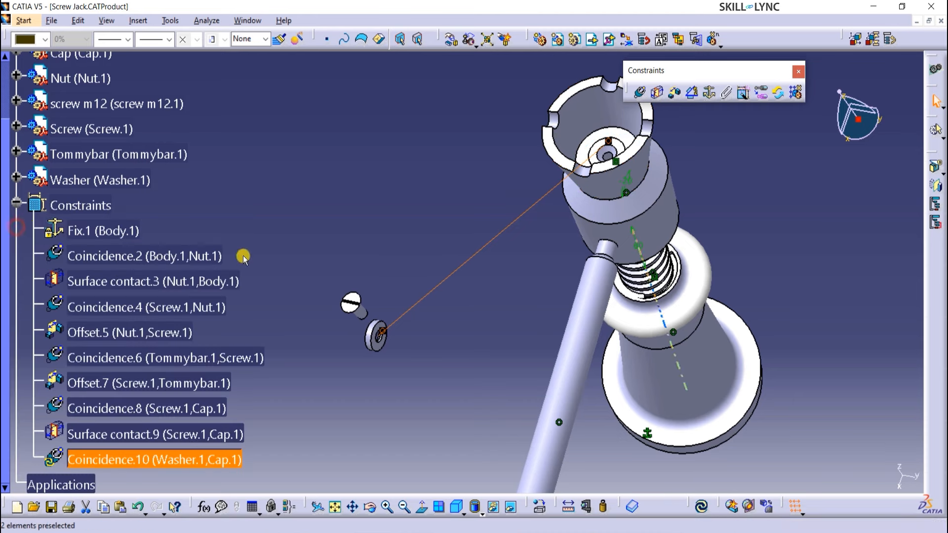
{"action": "left_click", "coordinate": [447, 355]}
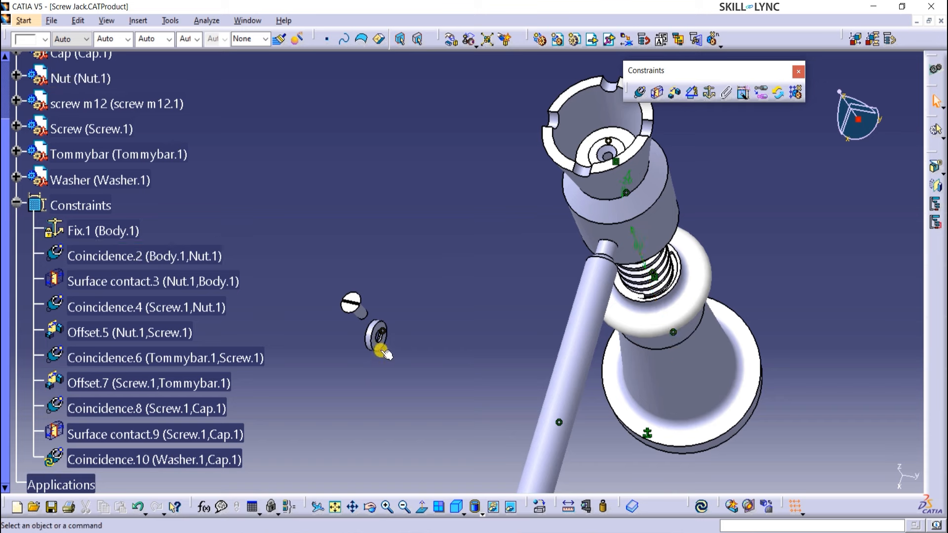
Add a contact constraint between the Cap's inner floor face and the Washer's flat face, and update the assembly
{"action": "left_click", "coordinate": [583, 155]}
{"action": "left_click", "coordinate": [381, 347], "text": "ctrl"}
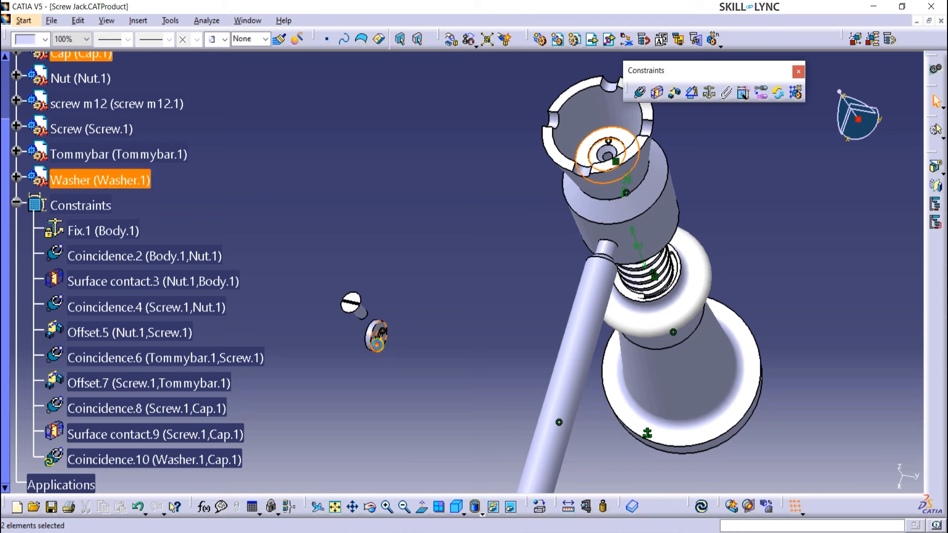
{"action": "left_click", "coordinate": [656, 93]}
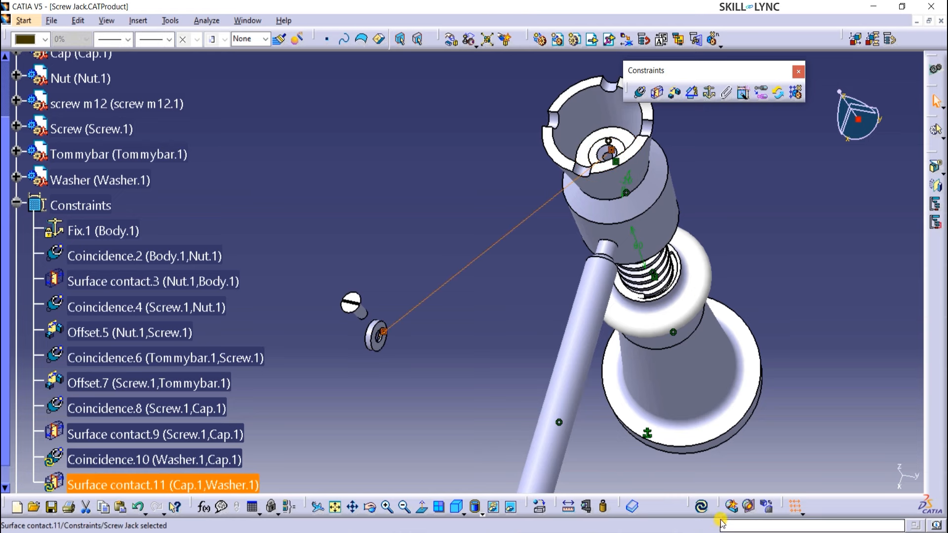
{"action": "left_click", "coordinate": [700, 506]}
{"action": "left_click", "coordinate": [448, 247]}
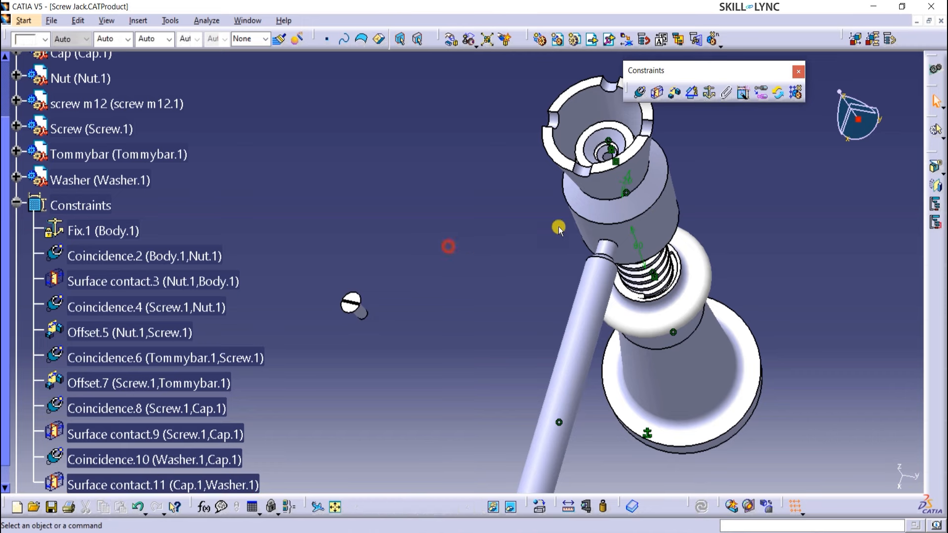
Add a coincidence constraint between the axis of the screw m12 and the Cap's axis
{"action": "middle_click_drag", "start_coordinate": [773, 208], "coordinate": [776, 199]}
{"action": "middle_click_drag", "start_coordinate": [750, 162], "coordinate": [705, 293]}
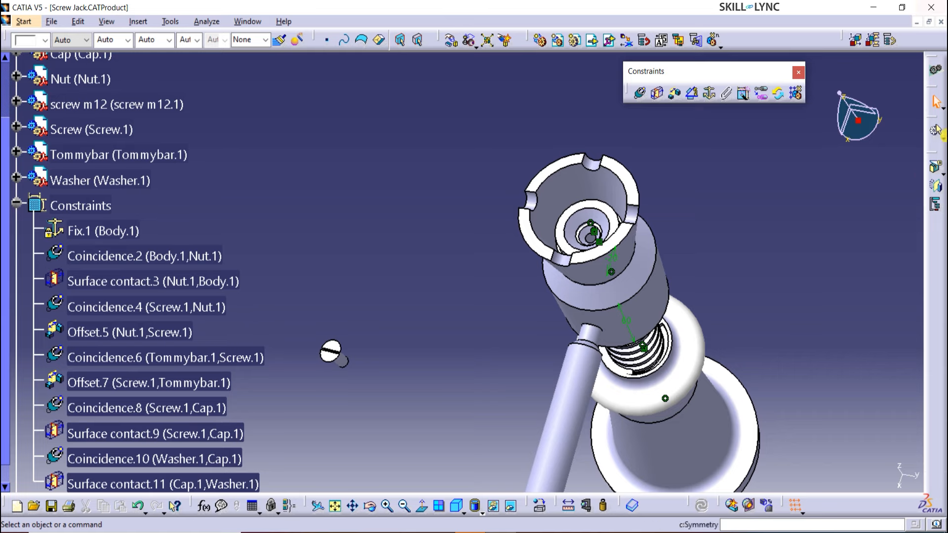
{"action": "left_click", "coordinate": [639, 92]}
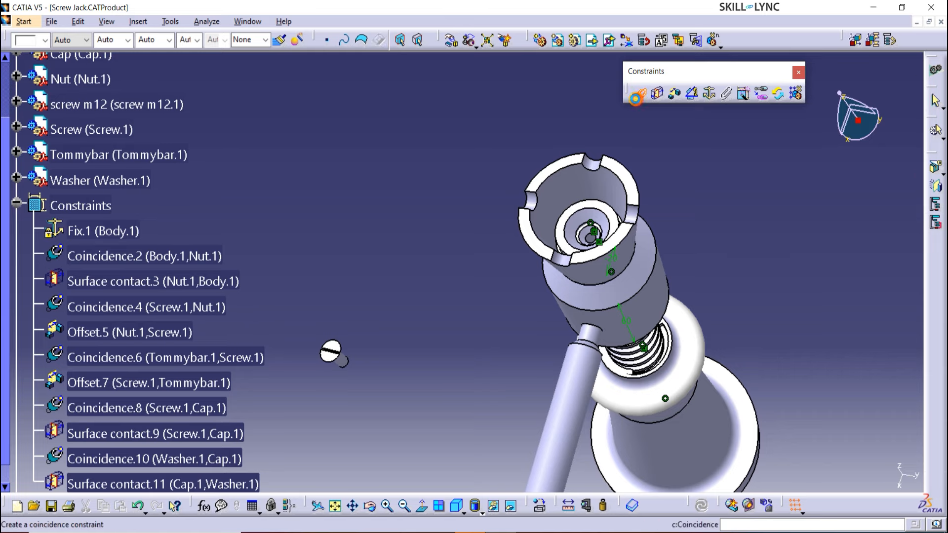
{"action": "left_click", "coordinate": [345, 361]}
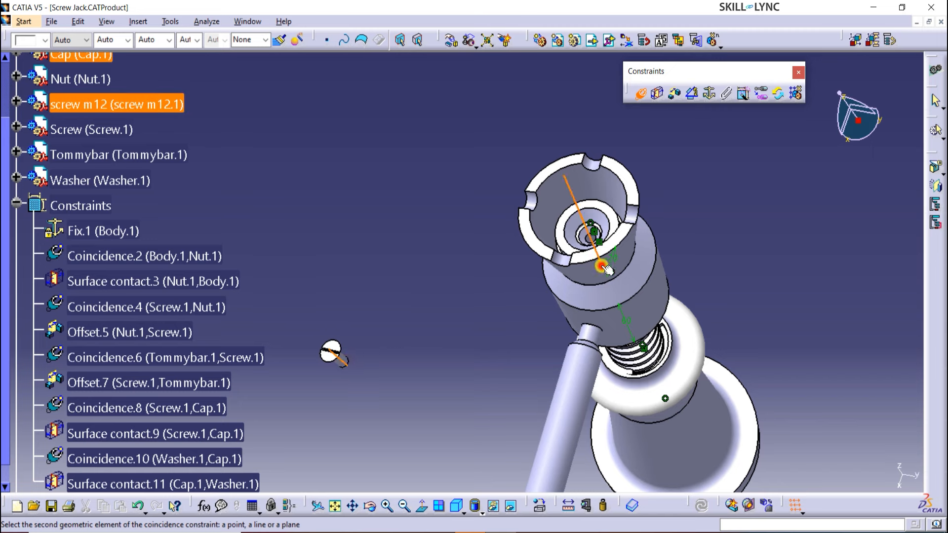
{"action": "left_click", "coordinate": [403, 380]}
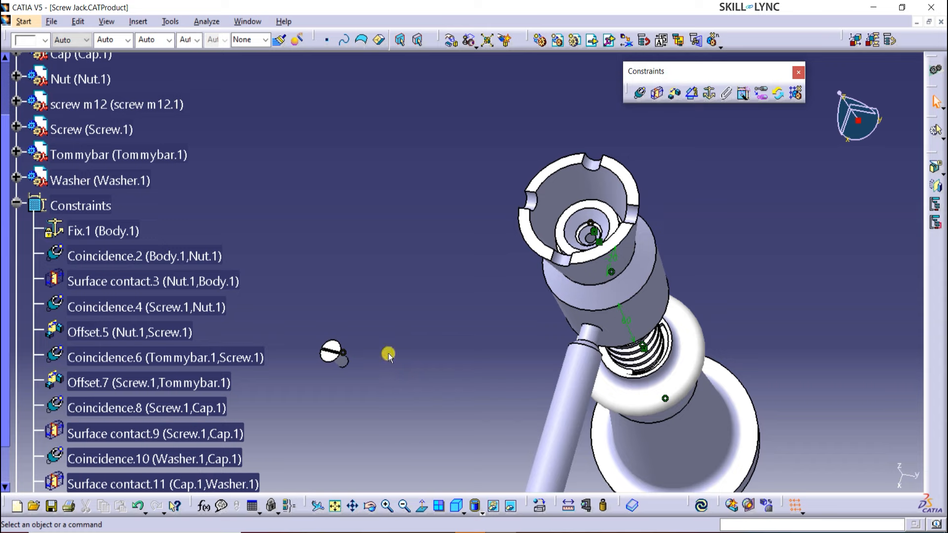
Add a surface contact constraint between the Washer's conical face and the conical face of the screw m12's head, and update the assembly
{"action": "middle_click_drag", "start_coordinate": [388, 355], "coordinate": [476, 412]}
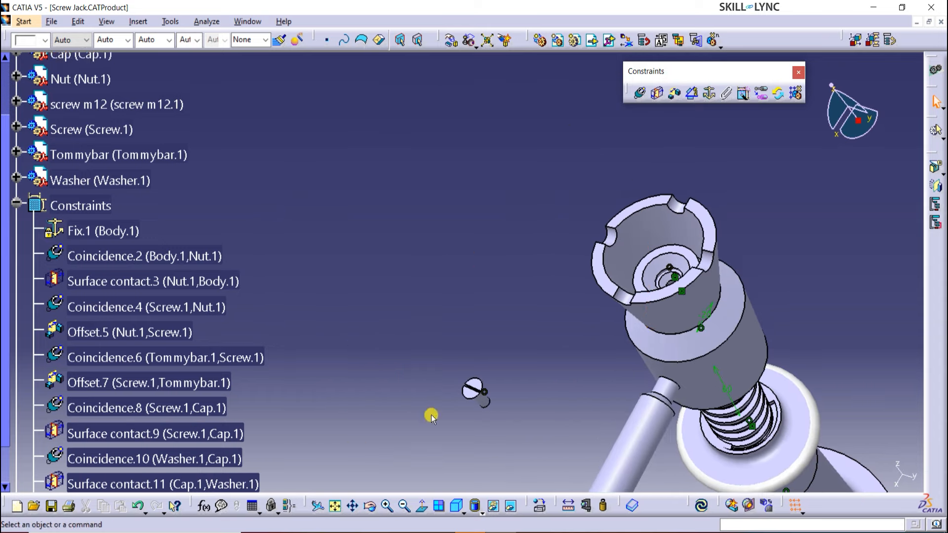
{"action": "middle_click_drag", "start_coordinate": [535, 433], "coordinate": [567, 207]}
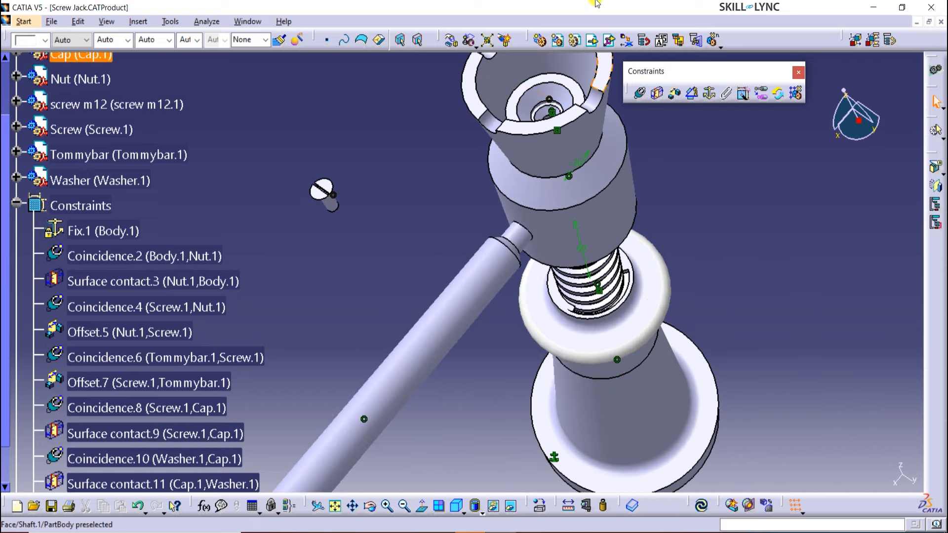
{"action": "left_click", "coordinate": [677, 91]}
{"action": "left_click", "coordinate": [657, 93]}
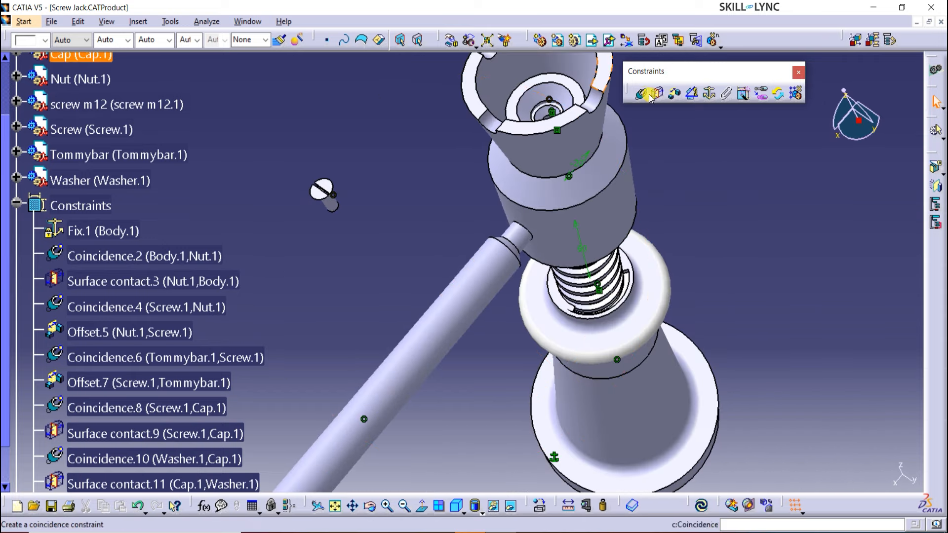
{"action": "left_click", "coordinate": [532, 96]}
{"action": "middle_click_drag", "start_coordinate": [454, 207], "coordinate": [562, 435]}
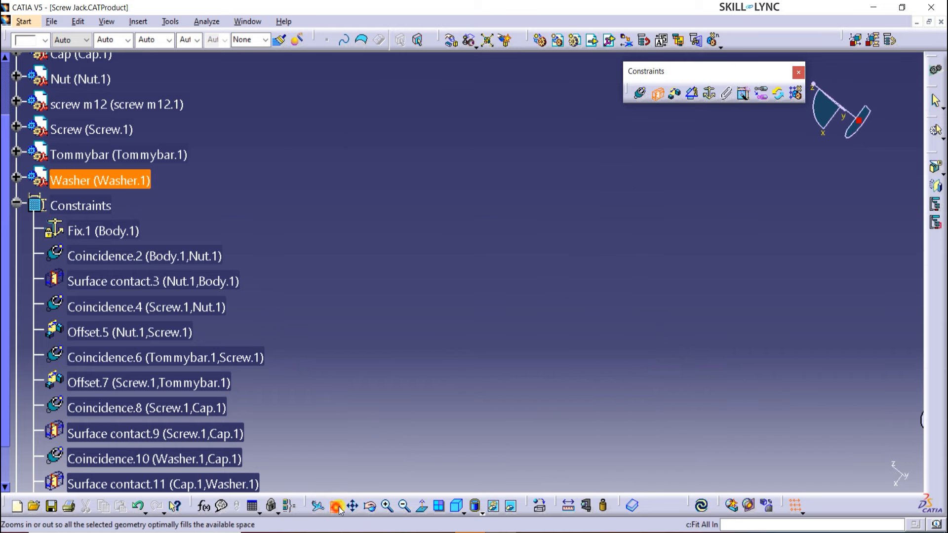
{"action": "left_click", "coordinate": [318, 506]}
{"action": "middle_click_drag", "start_coordinate": [350, 249], "coordinate": [511, 274]}
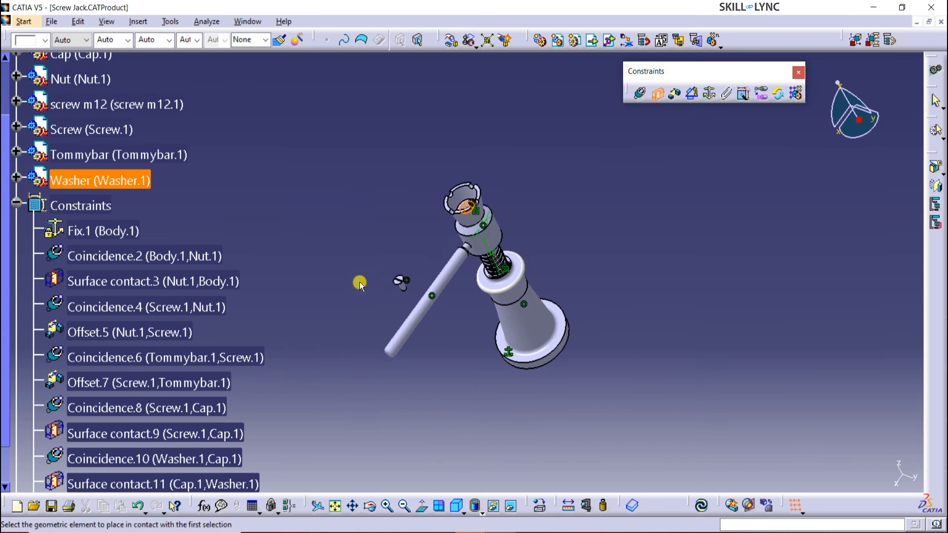
{"action": "middle_click_drag", "start_coordinate": [360, 285], "coordinate": [563, 313]}
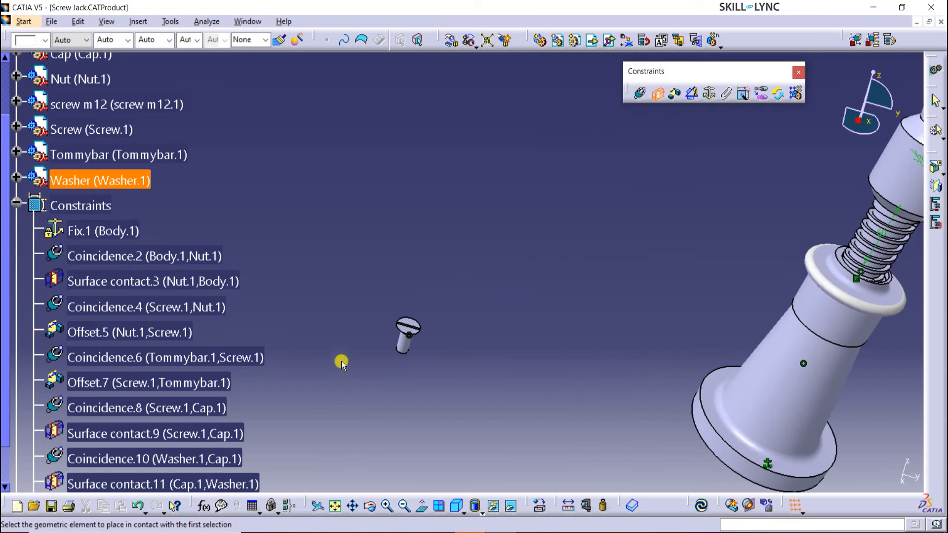
{"action": "middle_click_drag", "start_coordinate": [341, 363], "coordinate": [498, 247]}
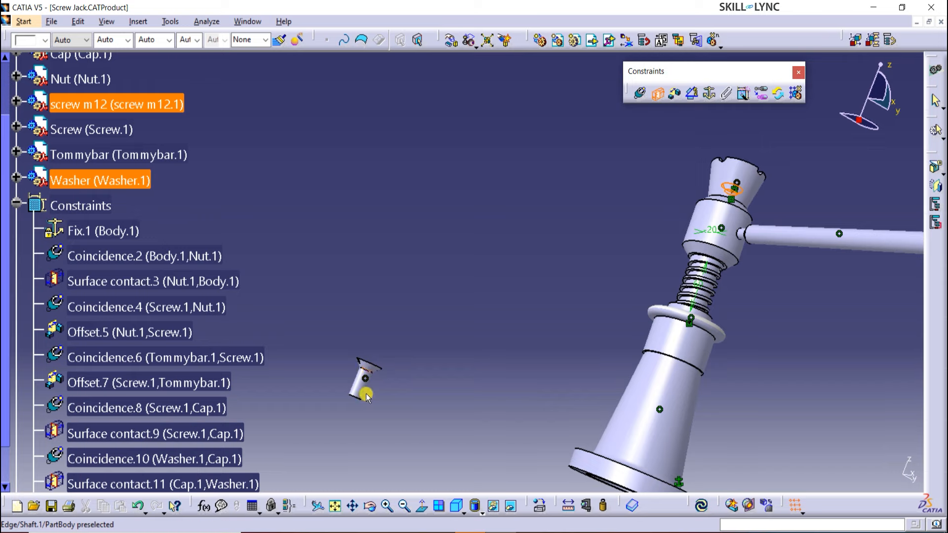
{"action": "middle_click_drag", "start_coordinate": [366, 396], "coordinate": [282, 450]}
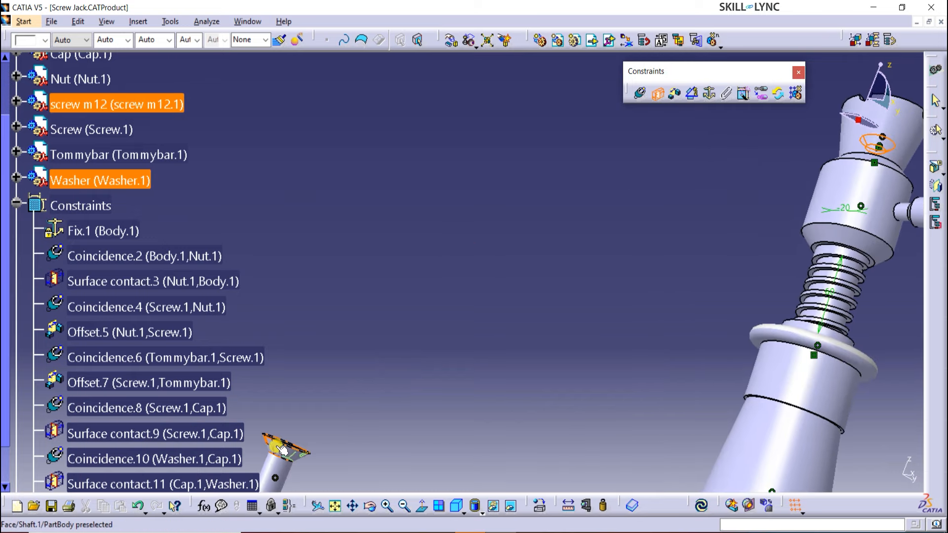
{"action": "left_click", "coordinate": [282, 450]}
{"action": "middle_click_drag", "start_coordinate": [668, 265], "coordinate": [664, 321]}
{"action": "left_click", "coordinate": [856, 472]}
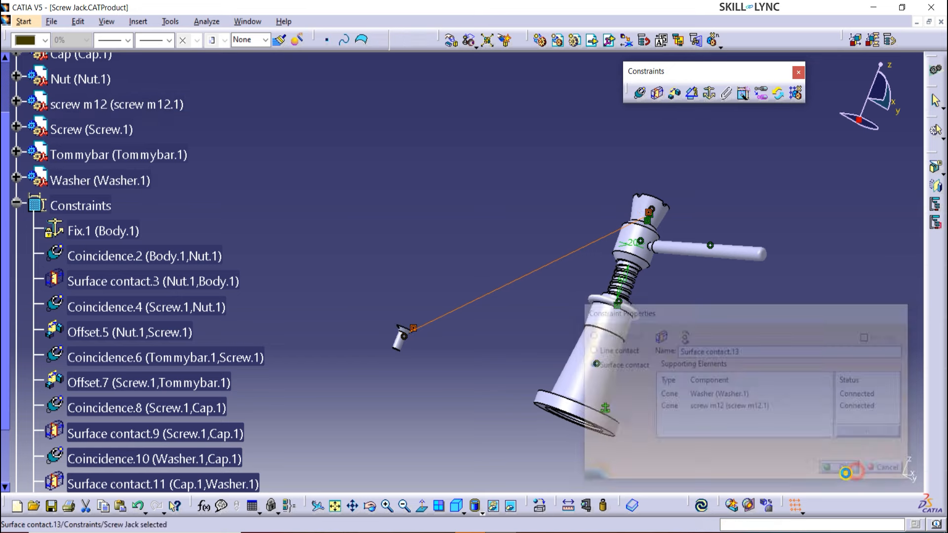
{"action": "left_click", "coordinate": [706, 503]}
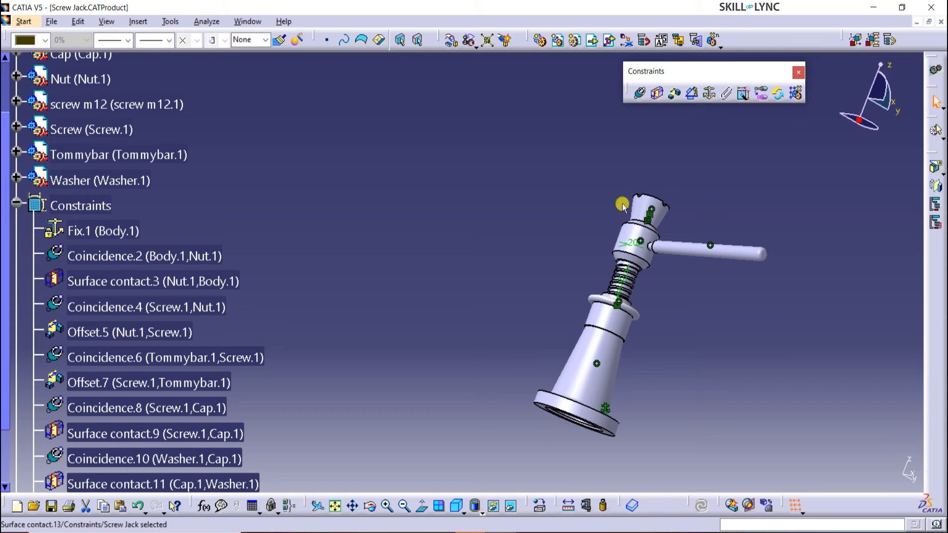
Save the Screw Jack product and collapse the Constraints branch of the tree
{"action": "middle_click_drag", "start_coordinate": [618, 203], "coordinate": [445, 269]}
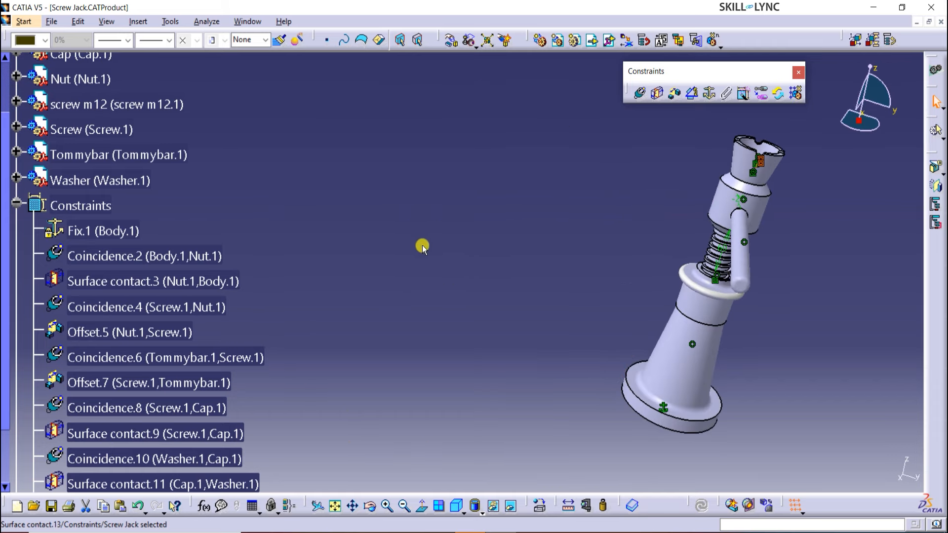
{"action": "key", "text": "ctrl+s"}
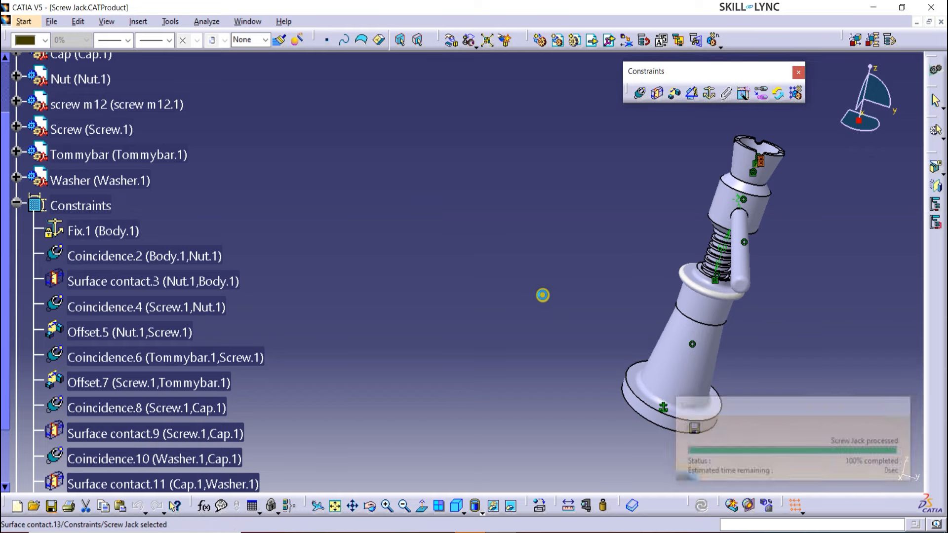
{"action": "middle_click_drag", "start_coordinate": [542, 295], "coordinate": [675, 314]}
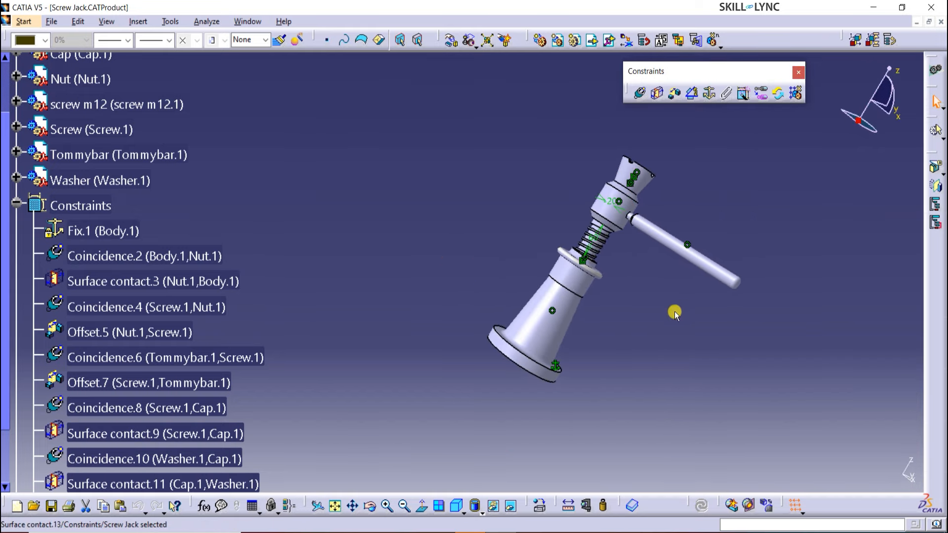
{"action": "left_click", "coordinate": [354, 247]}
{"action": "left_click", "coordinate": [16, 204]}
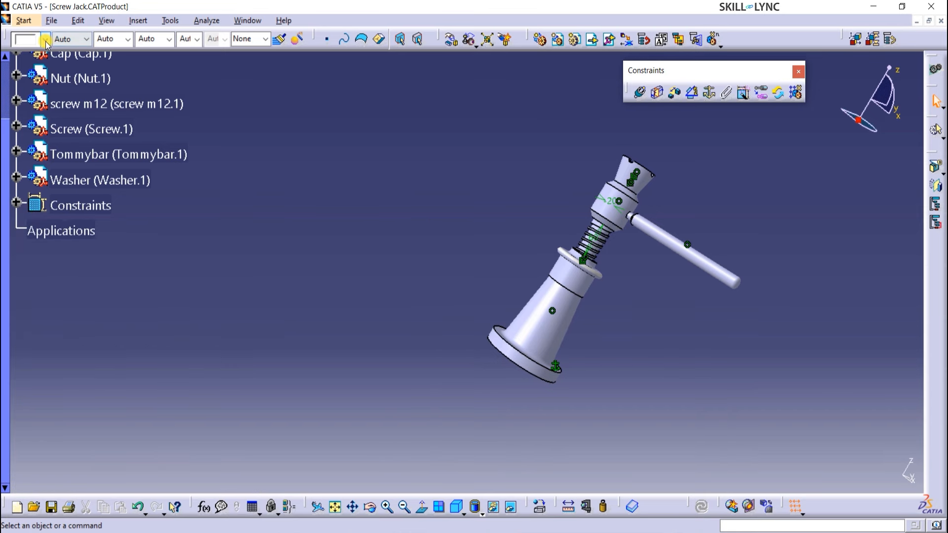
Colour the Body yellow and the Nut orange
{"action": "scroll", "coordinate": [55, 88], "scroll_direction": "up", "scroll_amount": 5}
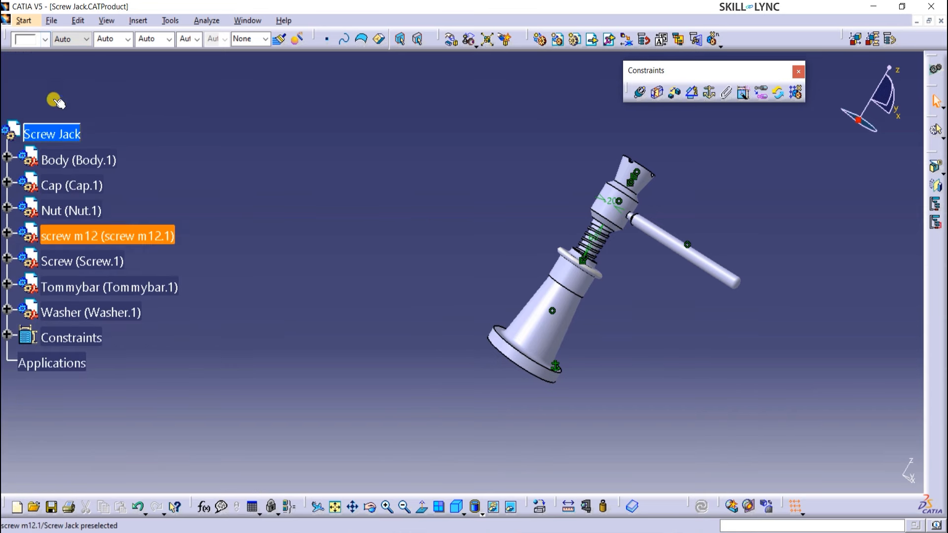
{"action": "left_click", "coordinate": [79, 167]}
{"action": "left_click", "coordinate": [45, 42]}
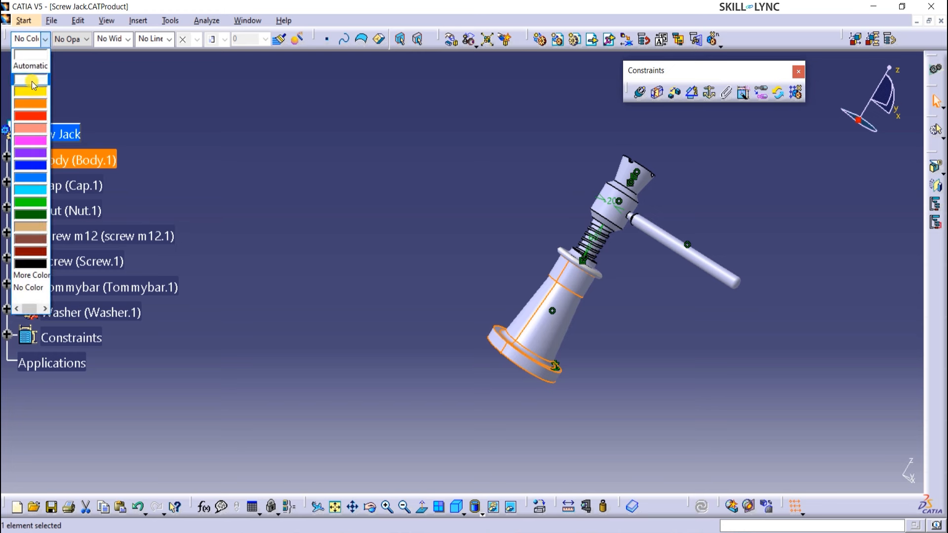
{"action": "left_click", "coordinate": [31, 89]}
{"action": "left_click", "coordinate": [68, 210]}
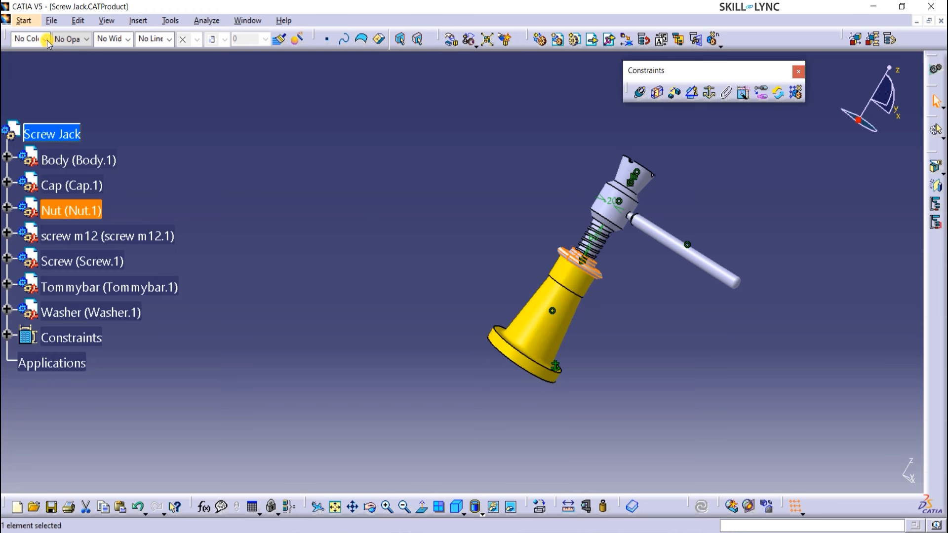
{"action": "left_click", "coordinate": [45, 39]}
{"action": "left_click", "coordinate": [31, 104]}
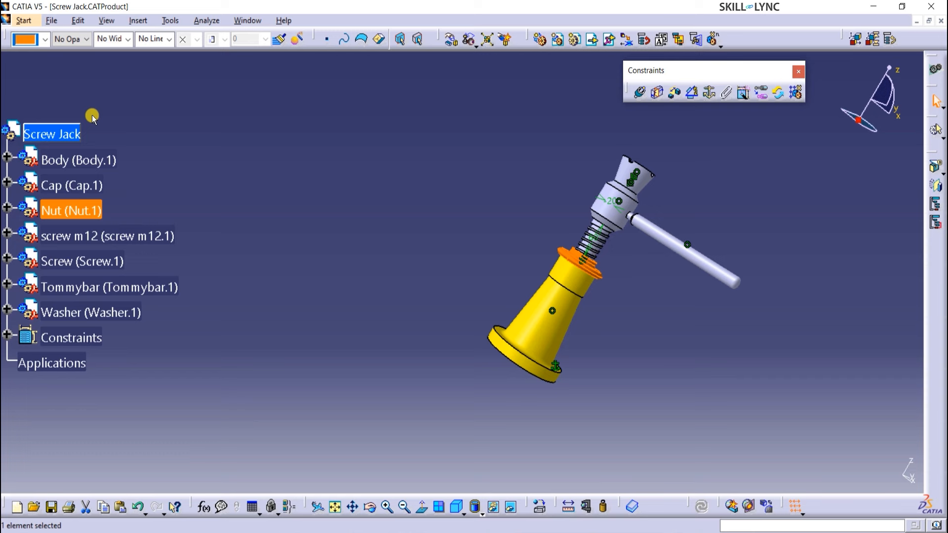
Apply a red colour to the screw m12
{"action": "left_click", "coordinate": [92, 236], "text": "ctrl"}
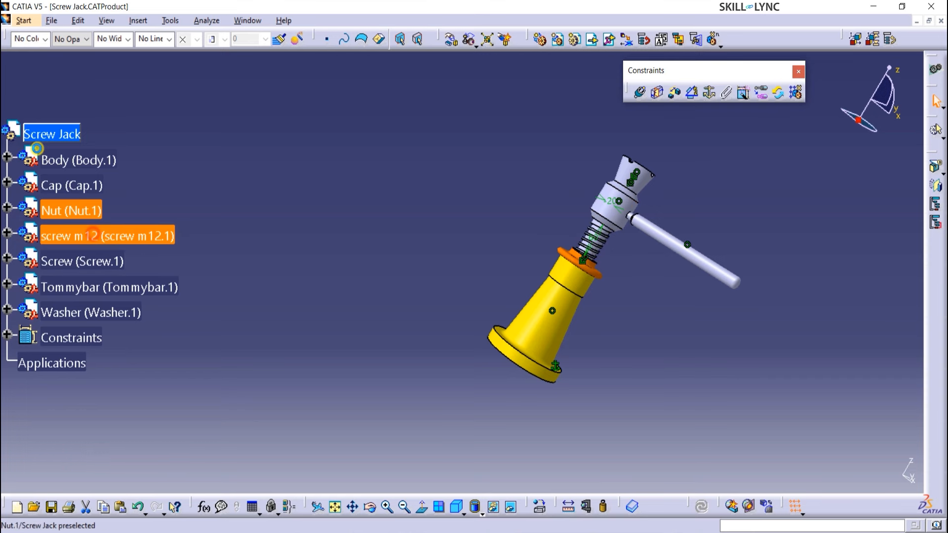
{"action": "left_click", "coordinate": [45, 39]}
{"action": "left_click", "coordinate": [39, 111]}
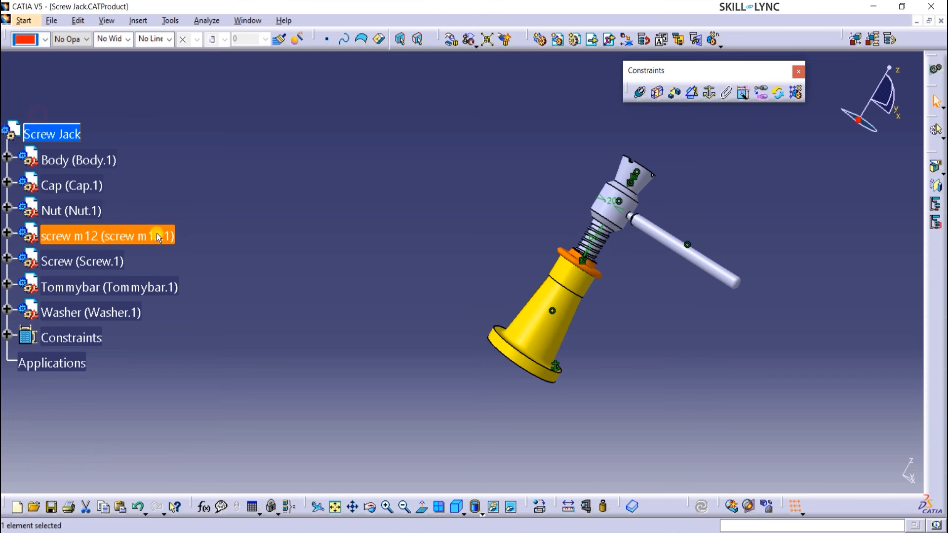
Colour the Tommybar magenta and the Screw red
{"action": "left_click", "coordinate": [131, 286]}
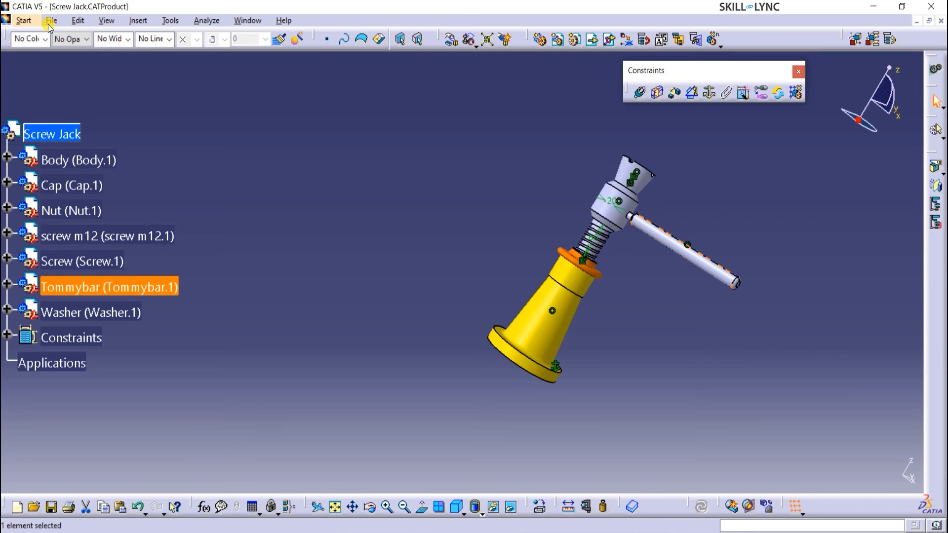
{"action": "left_click", "coordinate": [45, 39]}
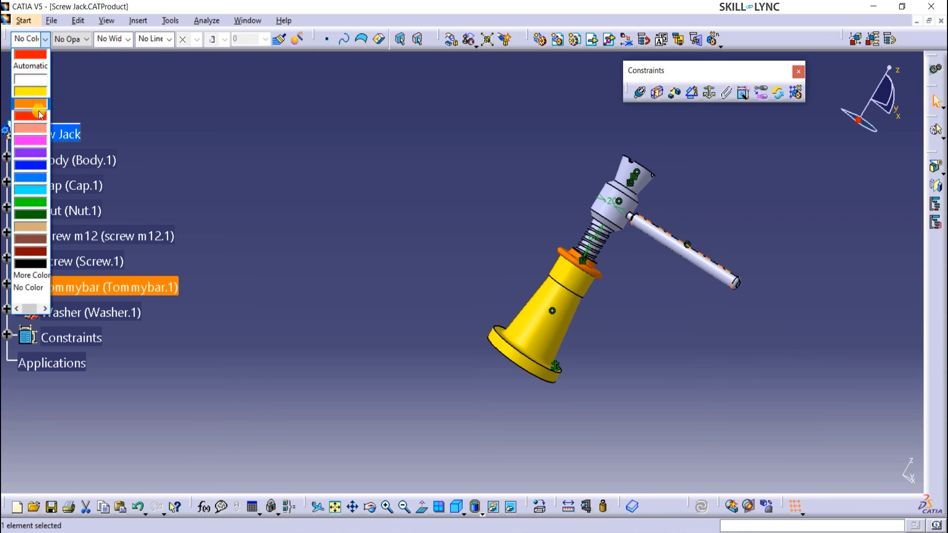
{"action": "left_click", "coordinate": [41, 142]}
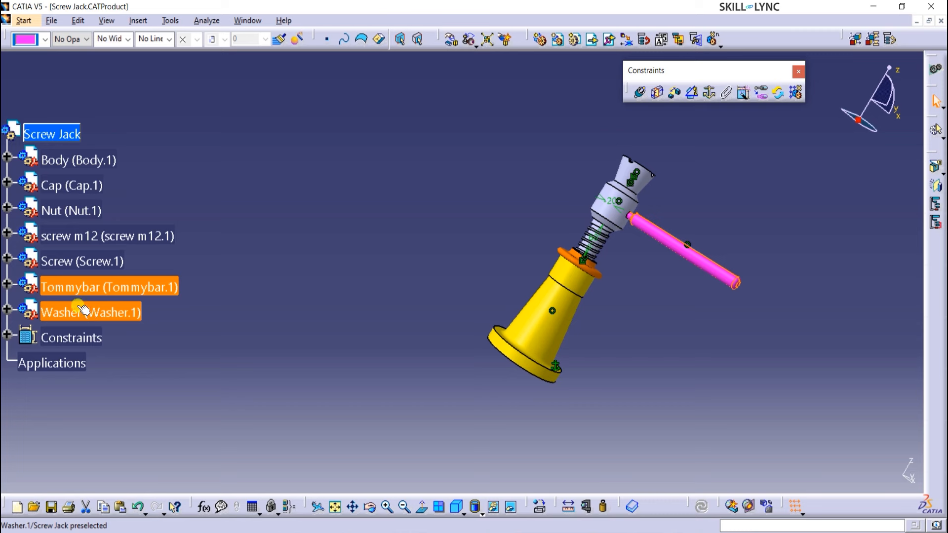
{"action": "left_click", "coordinate": [74, 265]}
{"action": "left_click", "coordinate": [31, 39]}
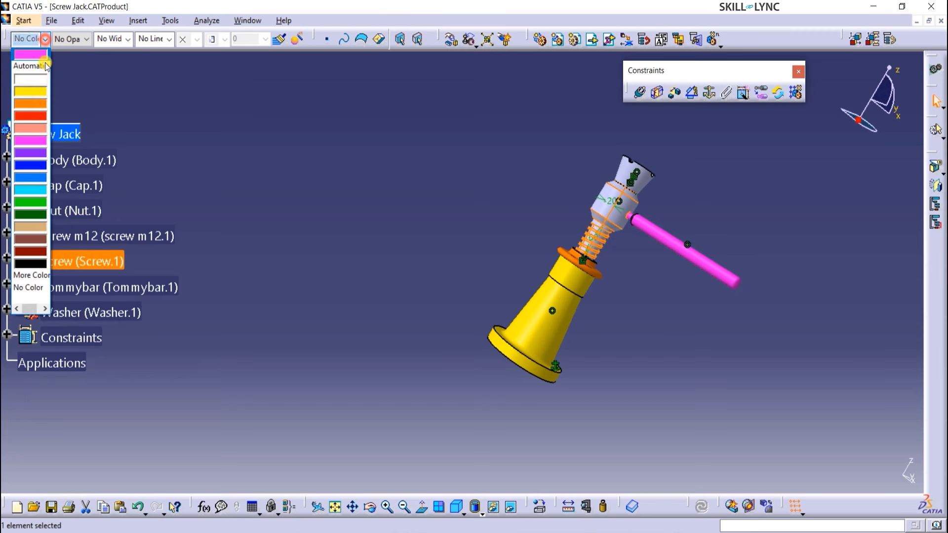
{"action": "left_click", "coordinate": [35, 118]}
Colour the screw m12 purple and the Cap cyan
{"action": "left_click", "coordinate": [106, 236]}
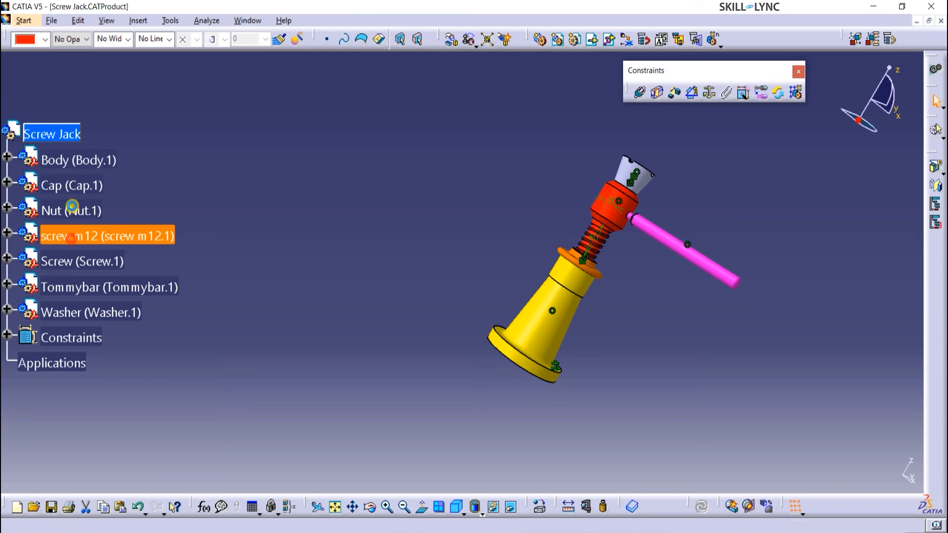
{"action": "left_click", "coordinate": [45, 42]}
{"action": "left_click", "coordinate": [35, 151]}
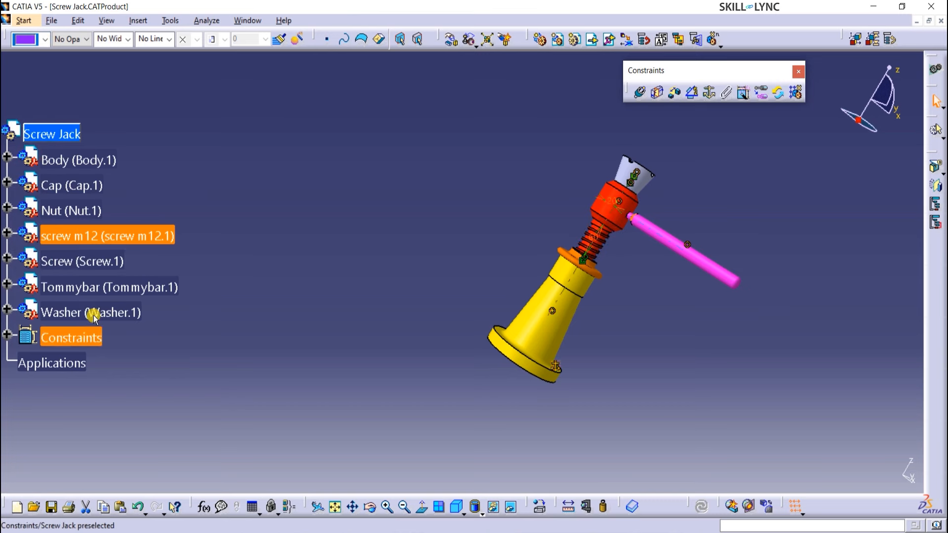
{"action": "left_click", "coordinate": [88, 191]}
{"action": "left_click", "coordinate": [44, 40]}
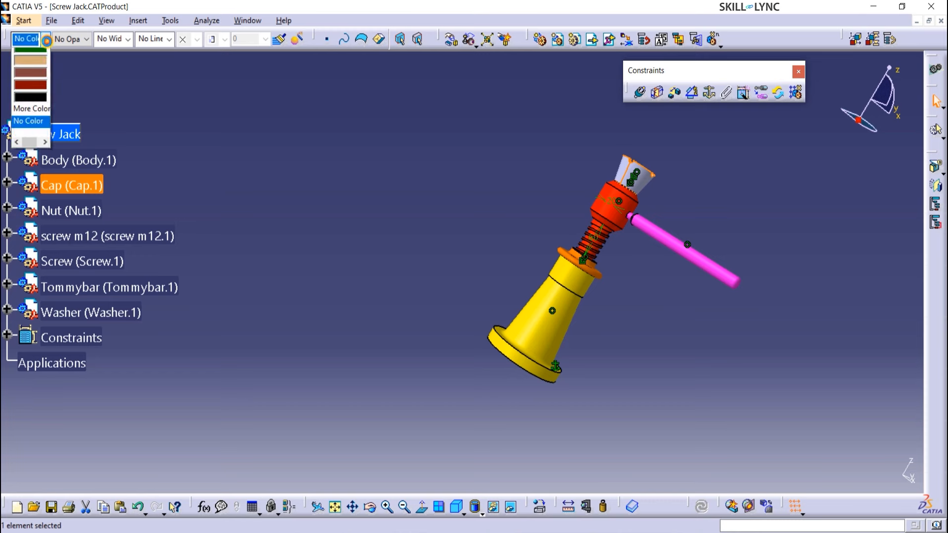
{"action": "left_click", "coordinate": [35, 194]}
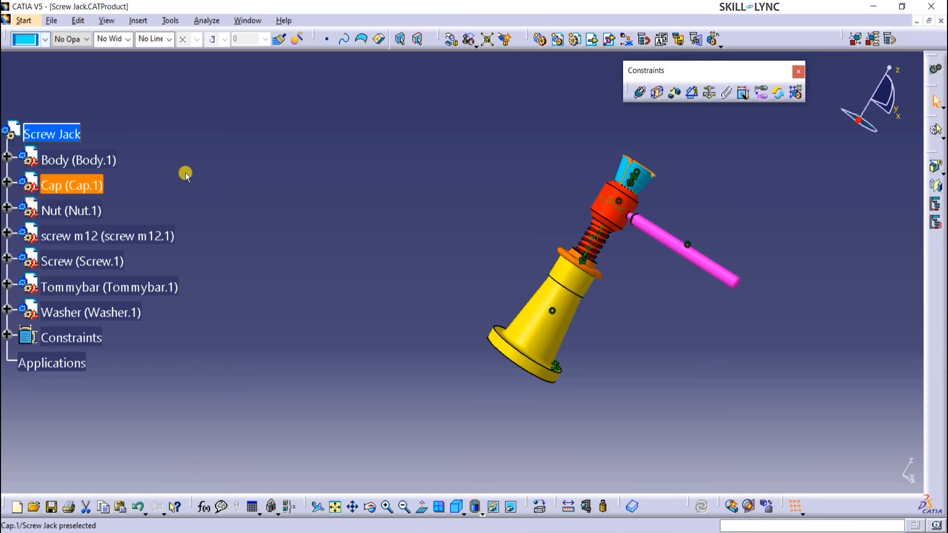
{"action": "left_click", "coordinate": [195, 174]}
Colour the Washer green and clear the selection
{"action": "left_click", "coordinate": [114, 316]}
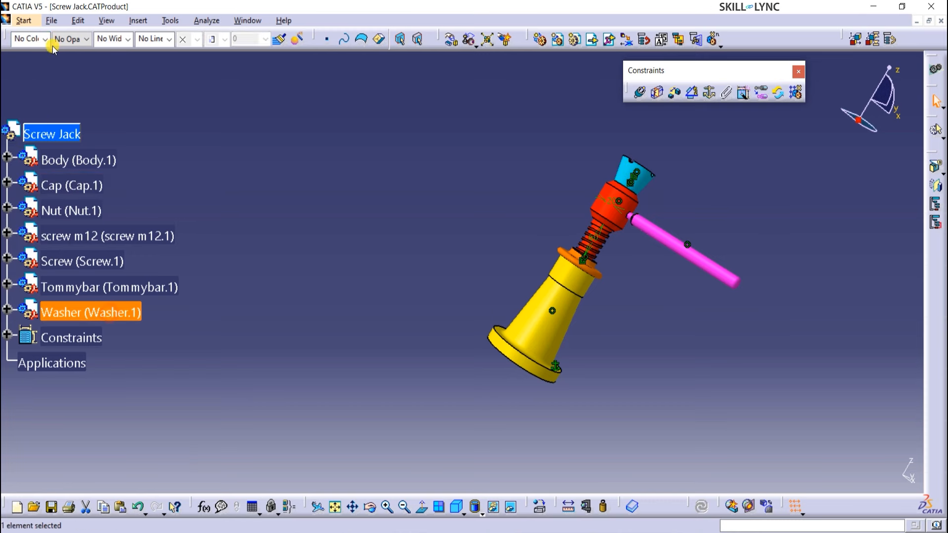
{"action": "left_click", "coordinate": [45, 38]}
{"action": "left_click", "coordinate": [47, 201]}
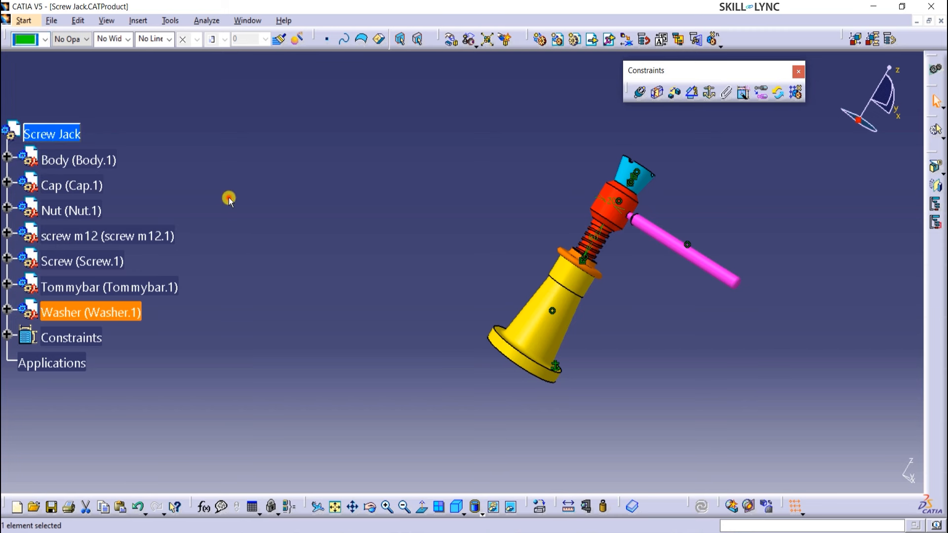
{"action": "left_click", "coordinate": [230, 197]}
Hide the Constraints group of the Screw Jack assembly
{"action": "scroll", "coordinate": [231, 198], "scroll_direction": "down", "scroll_amount": 1}
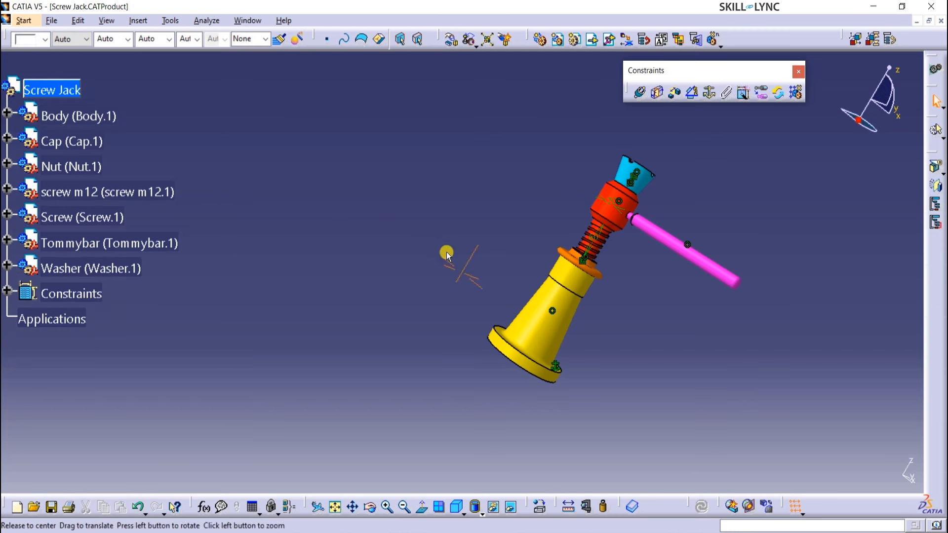
{"action": "middle_click", "coordinate": [495, 298]}
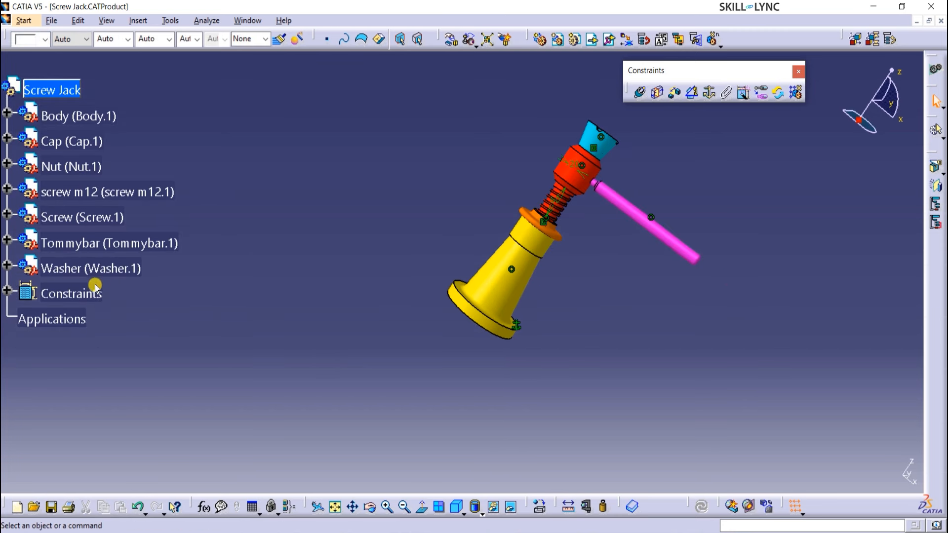
{"action": "left_click", "coordinate": [67, 298]}
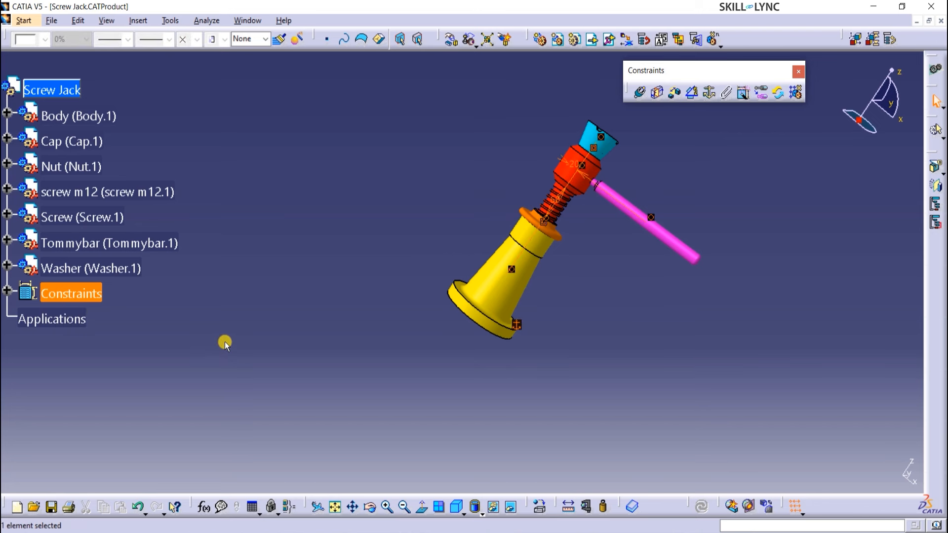
{"action": "left_click", "coordinate": [225, 342]}
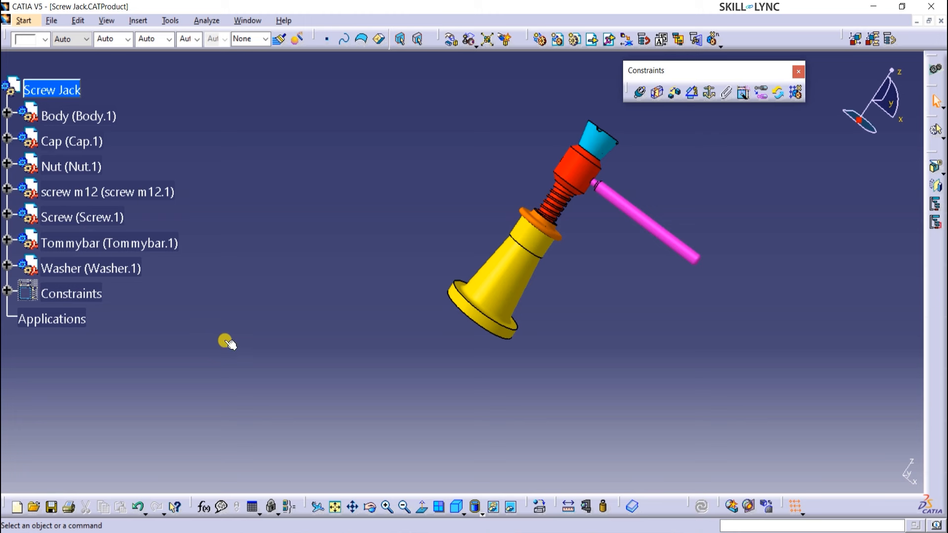
{"action": "right_click", "coordinate": [75, 295]}
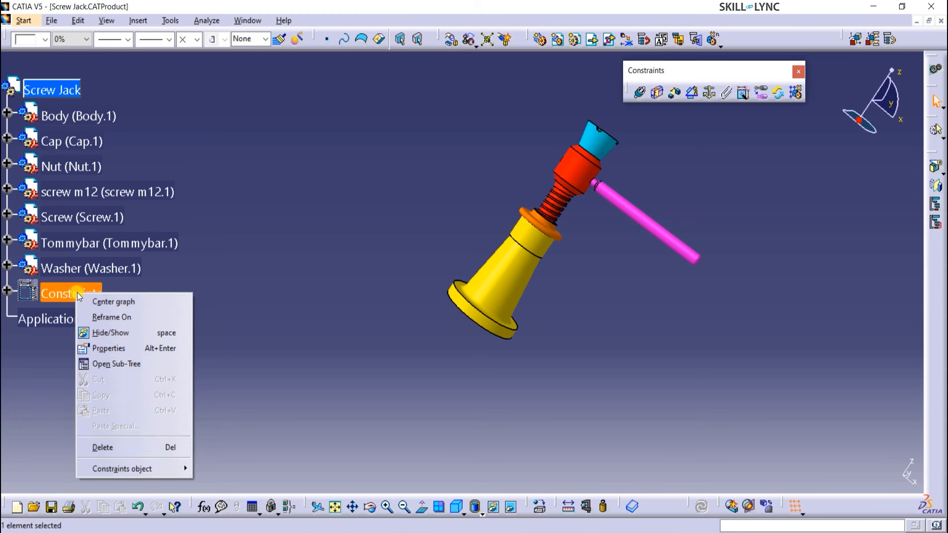
{"action": "left_click", "coordinate": [101, 333]}
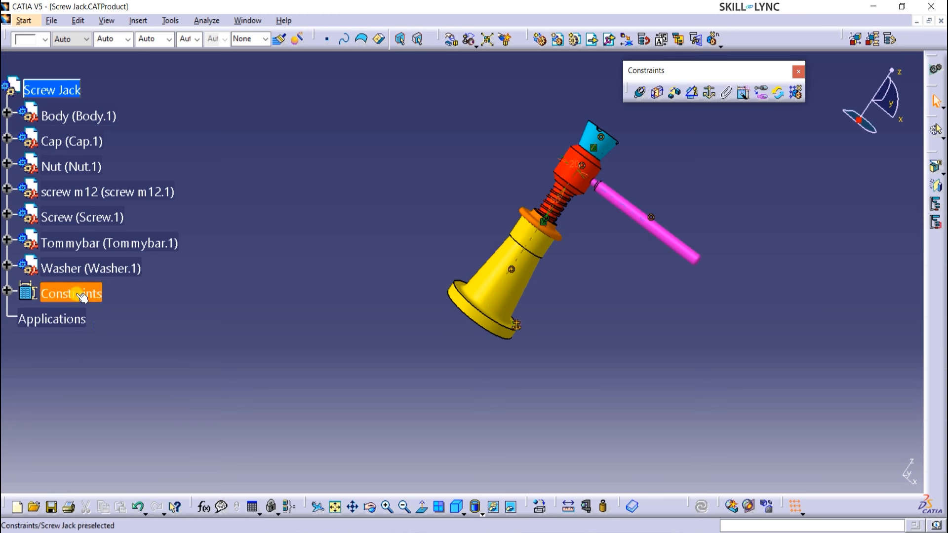
{"action": "right_click", "coordinate": [78, 295]}
{"action": "left_click", "coordinate": [111, 335]}
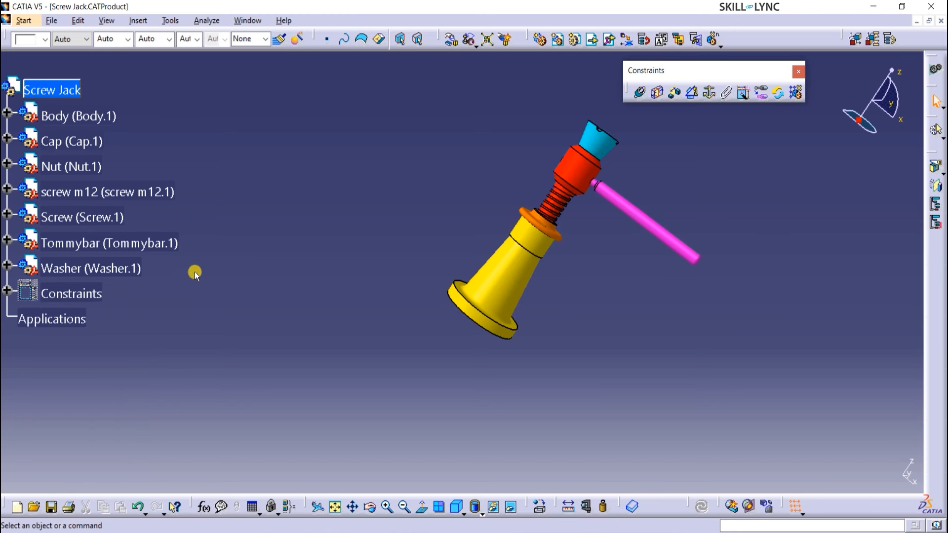
Create an enhanced scene of the assembly with automatic naming and the Partial overload mode
{"action": "middle_click_drag", "start_coordinate": [366, 307], "coordinate": [389, 353]}
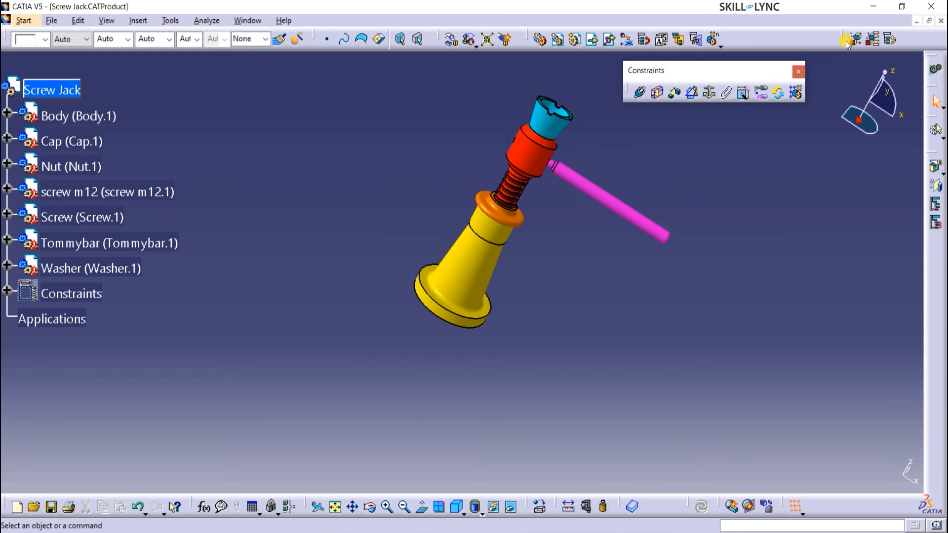
{"action": "left_click_drag", "start_coordinate": [732, 162], "coordinate": [733, 162]}
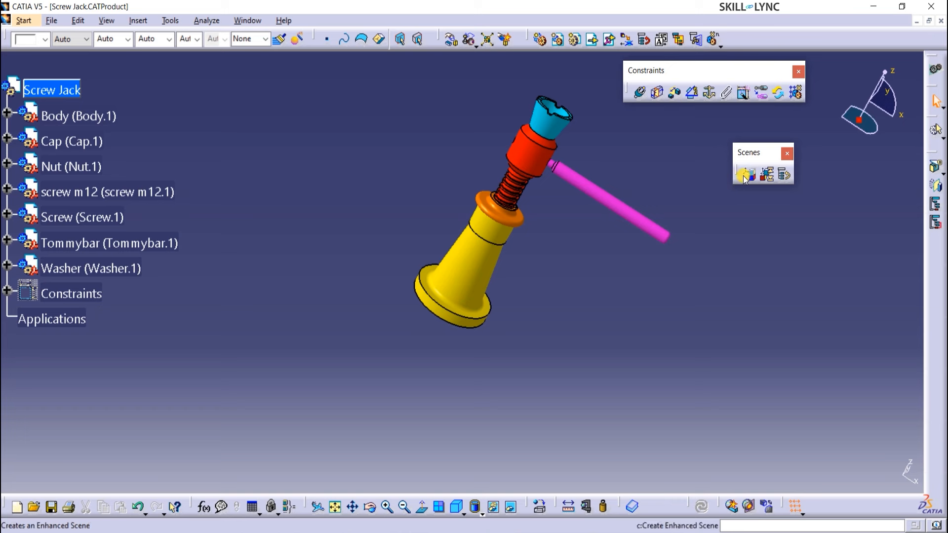
{"action": "left_click", "coordinate": [742, 175]}
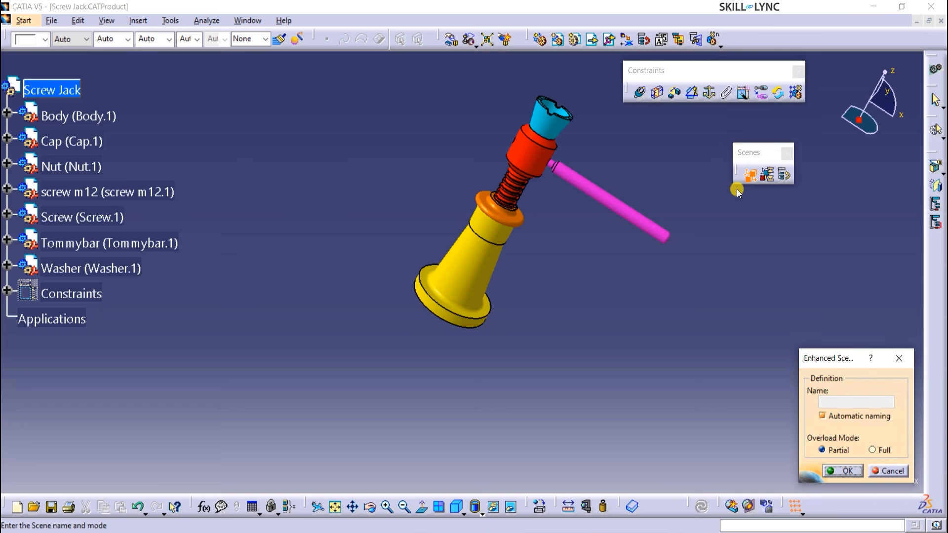
{"action": "left_click", "coordinate": [823, 416]}
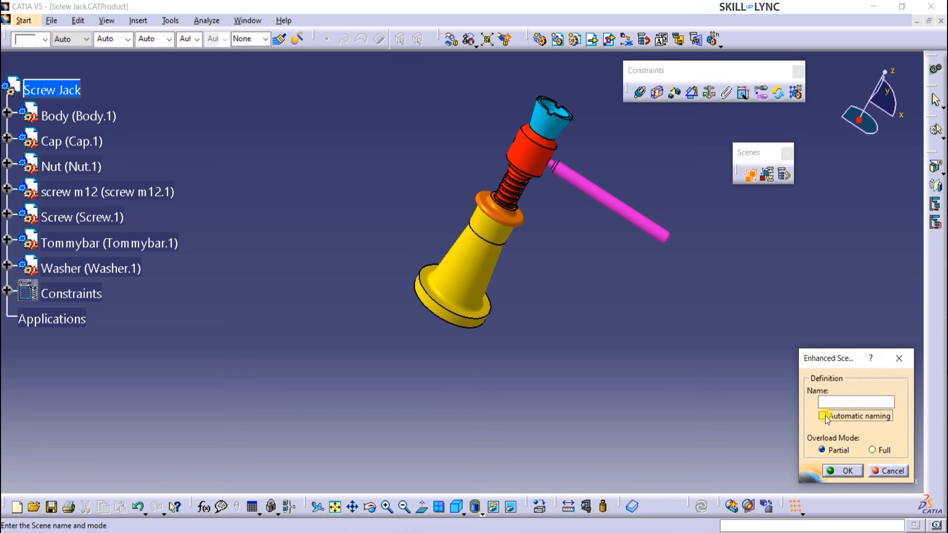
{"action": "left_click", "coordinate": [825, 399]}
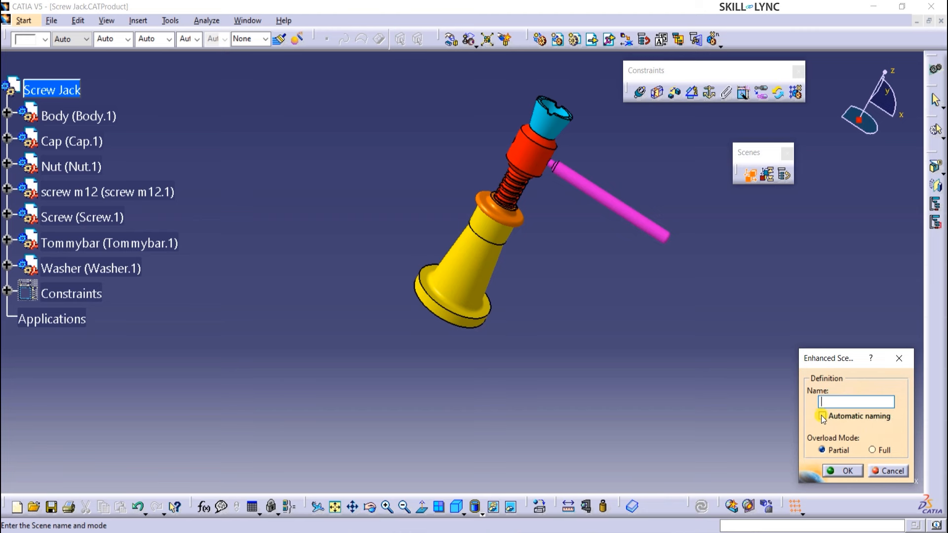
{"action": "left_click", "coordinate": [821, 415]}
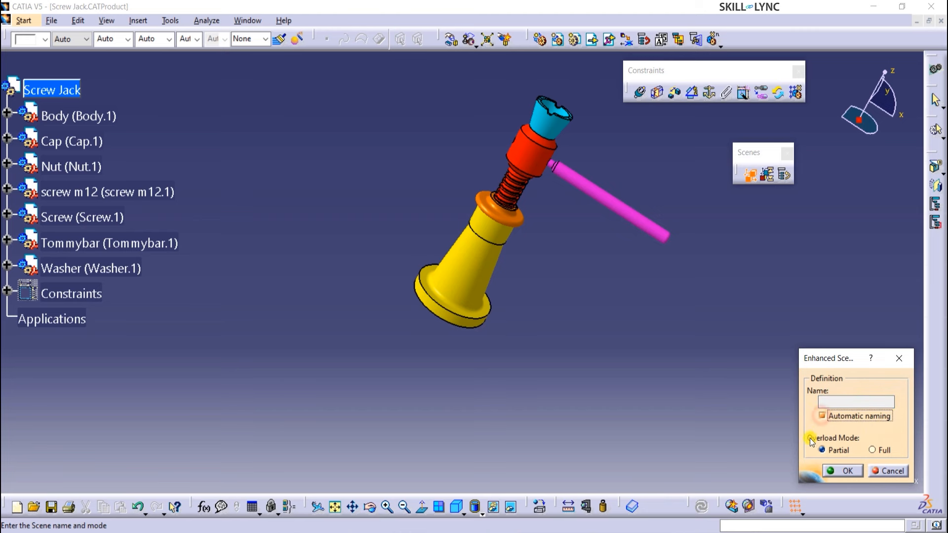
{"action": "left_click", "coordinate": [842, 475]}
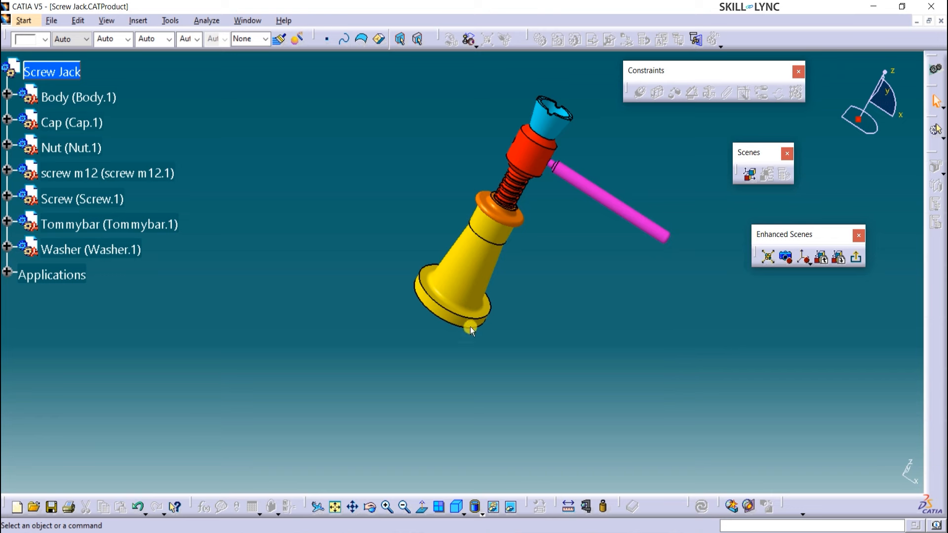
Explode the whole Screw Jack product in 3D at all levels, keeping Body.1 as the fixed product
{"action": "middle_click_drag", "start_coordinate": [514, 353], "coordinate": [483, 242]}
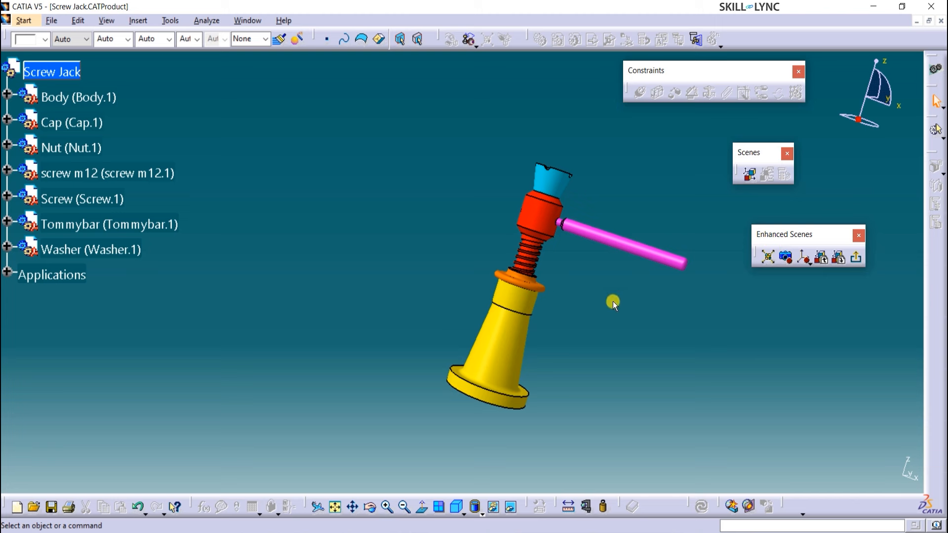
{"action": "left_click", "coordinate": [464, 516]}
{"action": "left_click", "coordinate": [475, 449]}
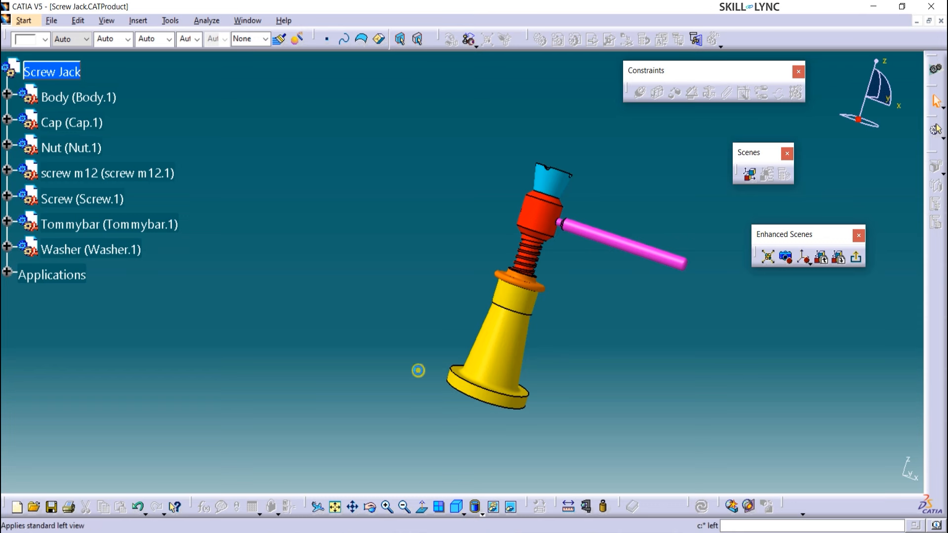
{"action": "middle_click_drag", "start_coordinate": [556, 333], "coordinate": [553, 362], "text": "ctrl"}
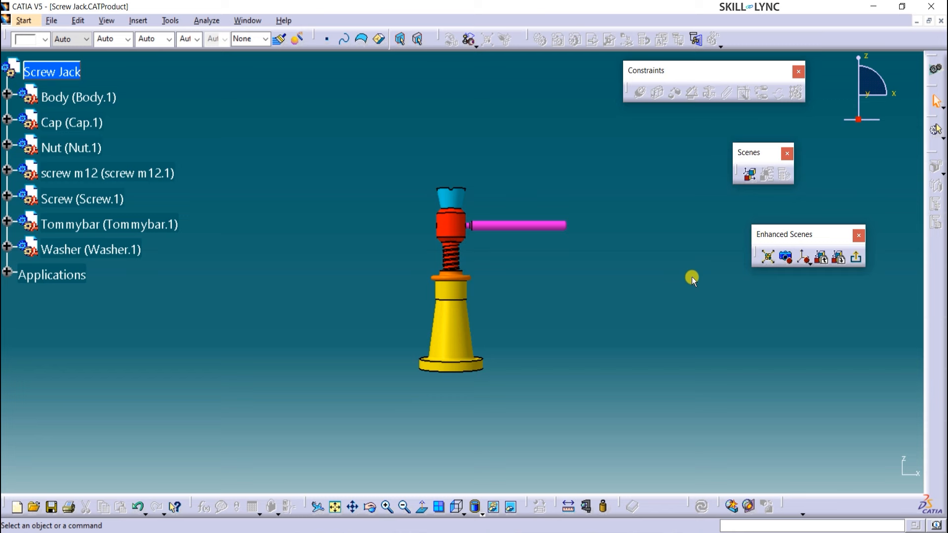
{"action": "left_click", "coordinate": [769, 257]}
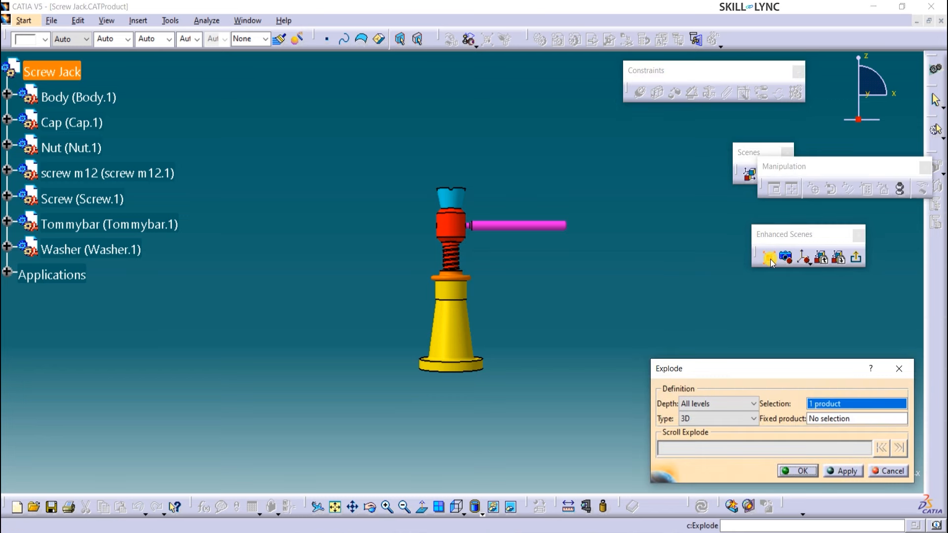
{"action": "left_click", "coordinate": [826, 419]}
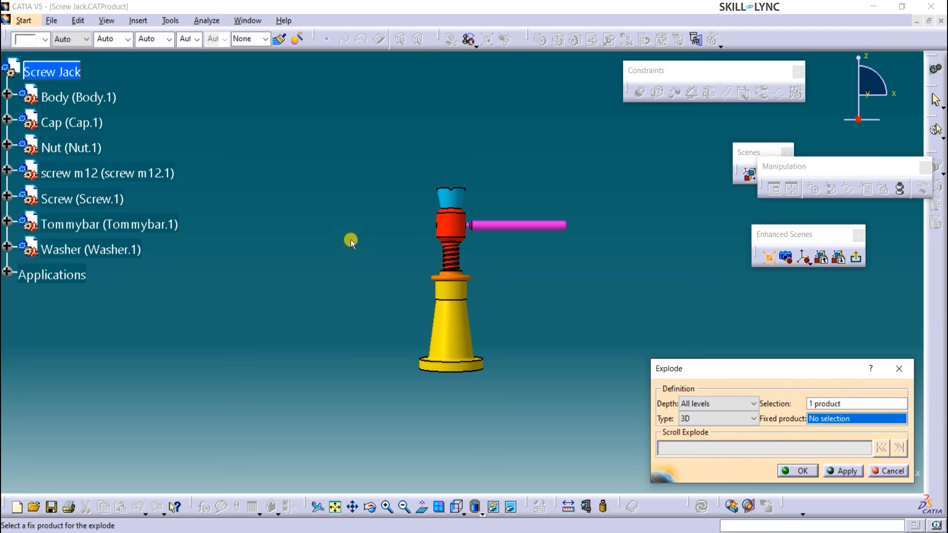
{"action": "left_click", "coordinate": [104, 99]}
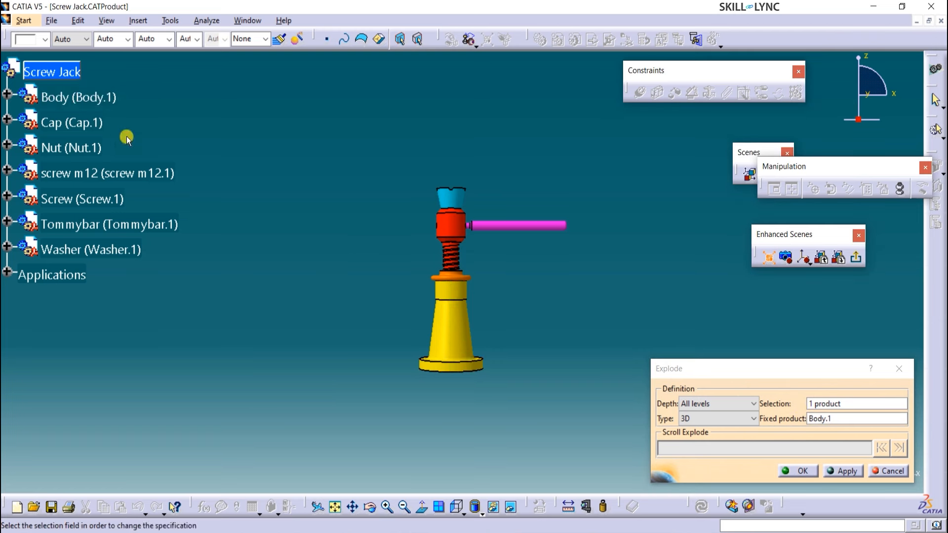
{"action": "left_click", "coordinate": [845, 472]}
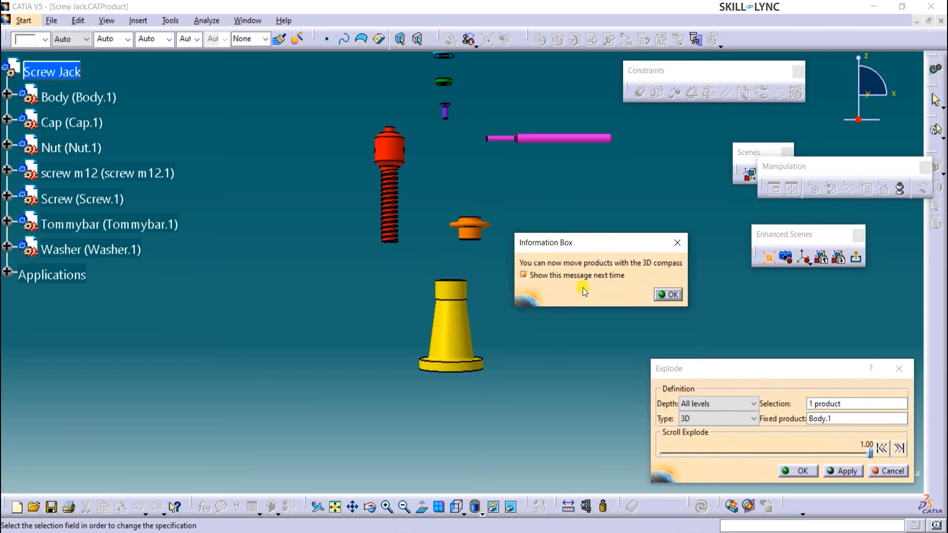
{"action": "left_click", "coordinate": [665, 294]}
{"action": "middle_click_drag", "start_coordinate": [567, 271], "coordinate": [566, 303]}
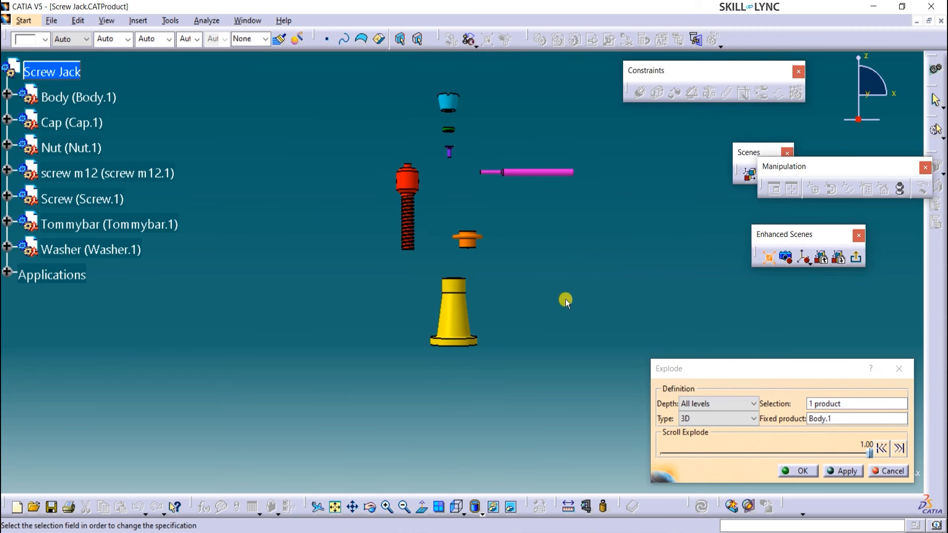
{"action": "left_click", "coordinate": [804, 472]}
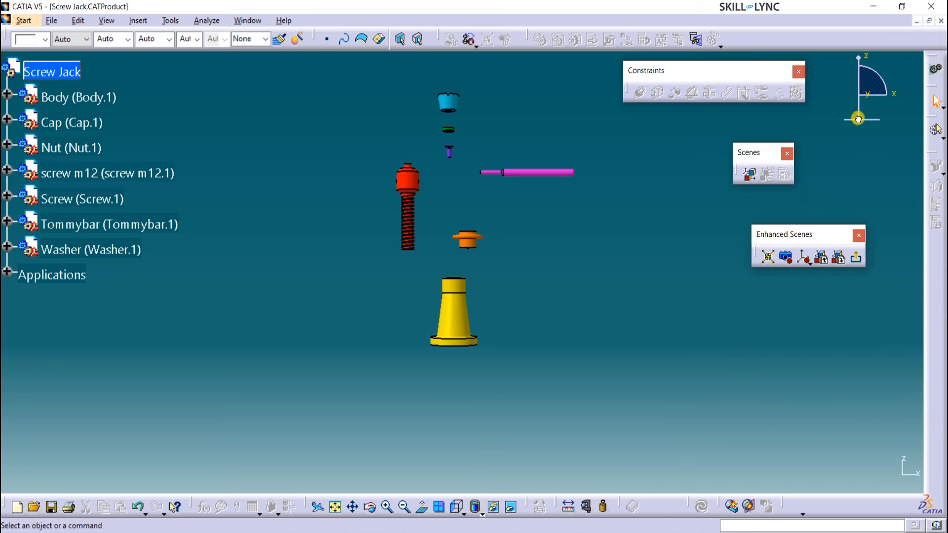
Attach the compass at the upper edge of the Body and move the Nut in line just above the Body
{"action": "left_click_drag", "start_coordinate": [858, 119], "coordinate": [452, 279]}
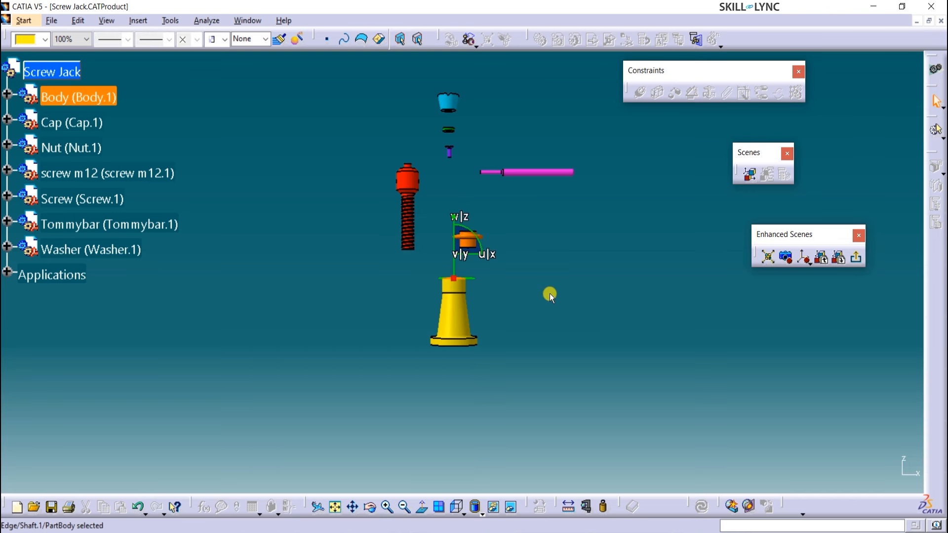
{"action": "left_click", "coordinate": [549, 294]}
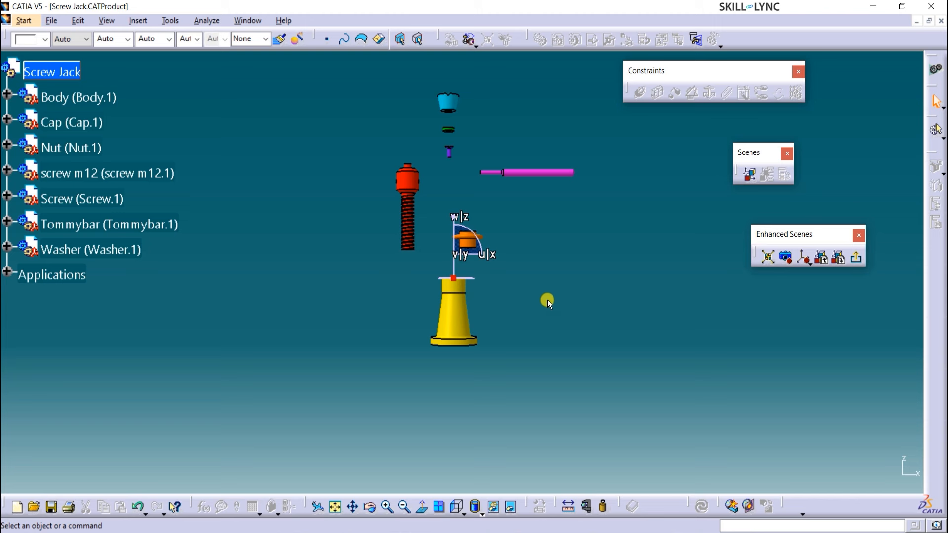
{"action": "left_click", "coordinate": [488, 240]}
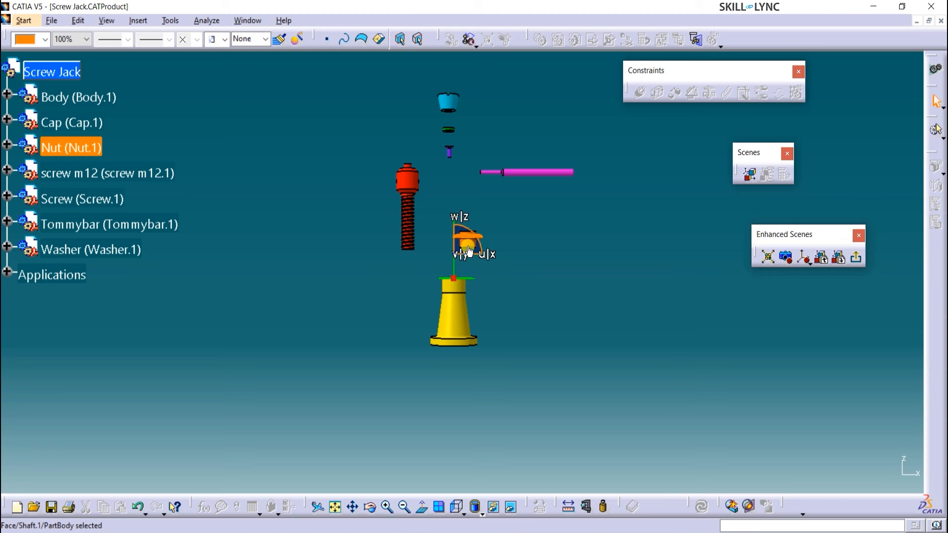
{"action": "left_click_drag", "start_coordinate": [468, 250], "coordinate": [454, 269]}
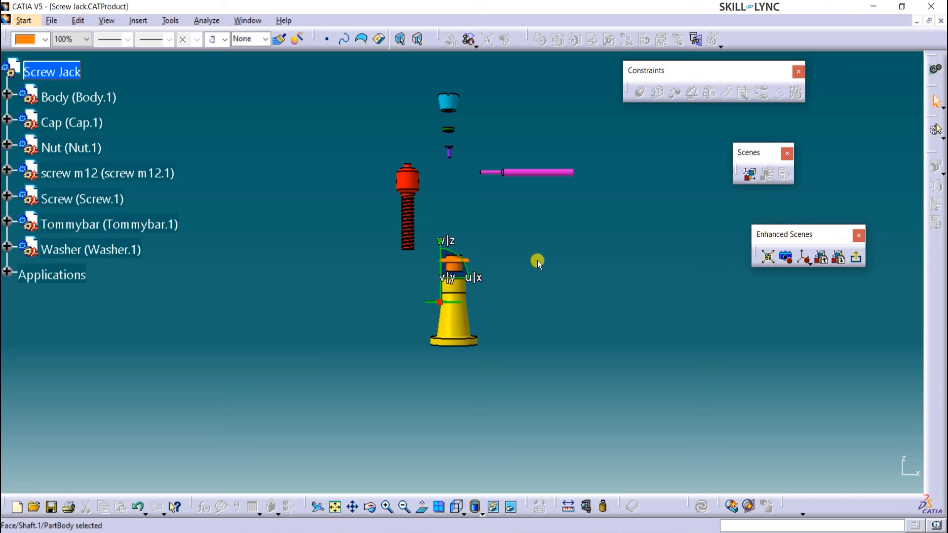
Align the Screw above the Nut and move the Tommybar level with the hole in the Screw's head
{"action": "left_click", "coordinate": [414, 216]}
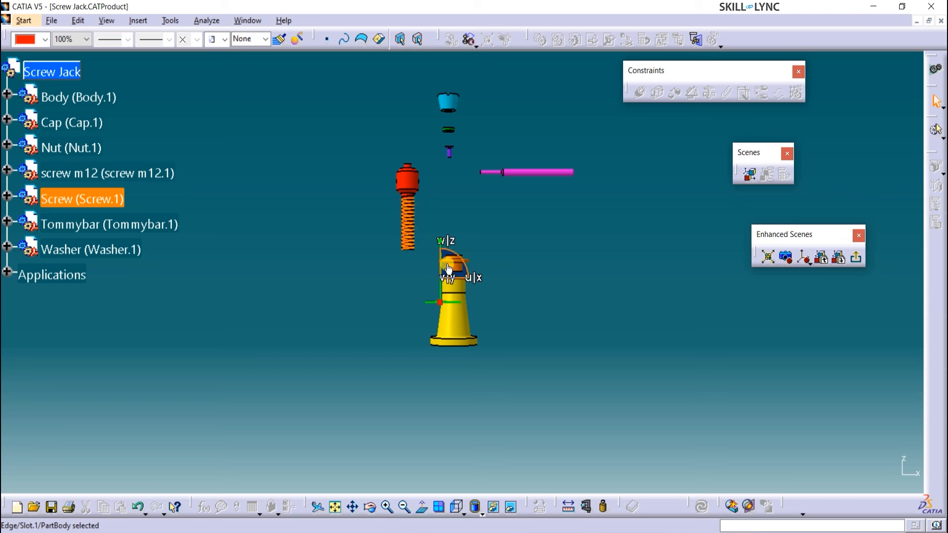
{"action": "left_click_drag", "start_coordinate": [447, 261], "coordinate": [495, 262]}
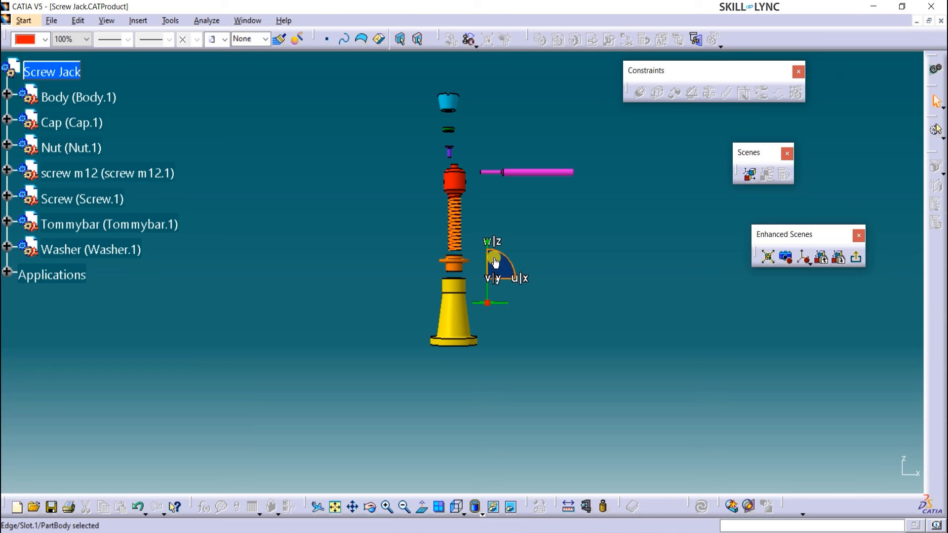
{"action": "left_click", "coordinate": [513, 172]}
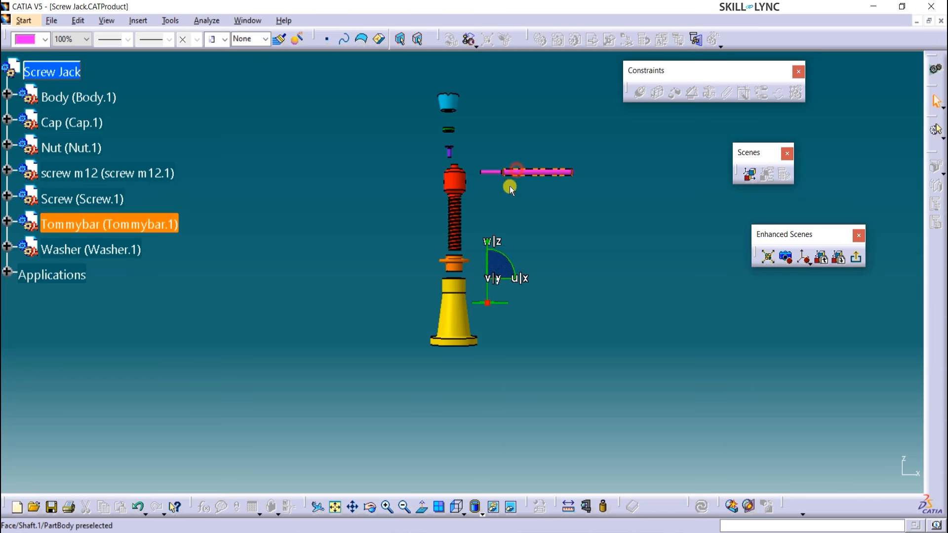
{"action": "left_click_drag", "start_coordinate": [501, 258], "coordinate": [488, 272]}
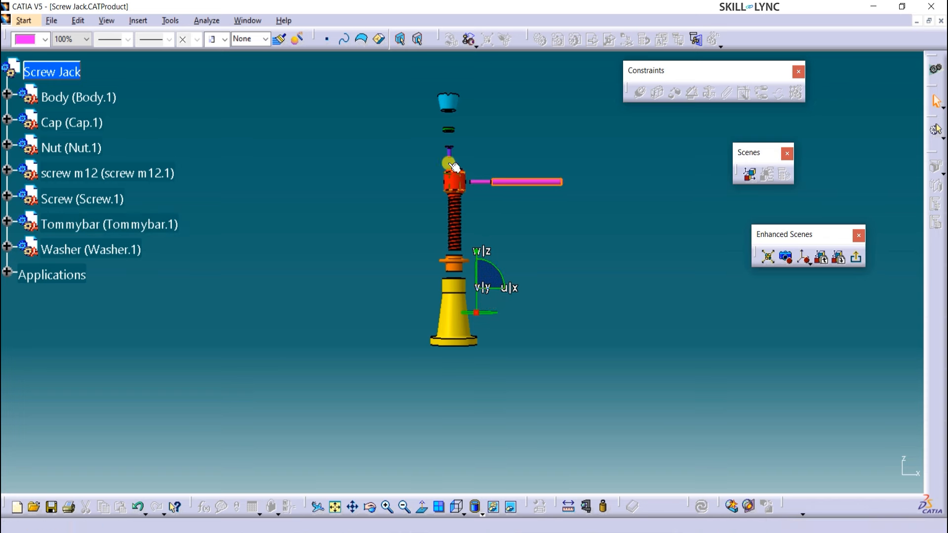
Move the screw m12 aside and place the Cap in line just above the Screw's head
{"action": "left_click", "coordinate": [467, 252]}
{"action": "left_click_drag", "start_coordinate": [467, 253], "coordinate": [445, 245]}
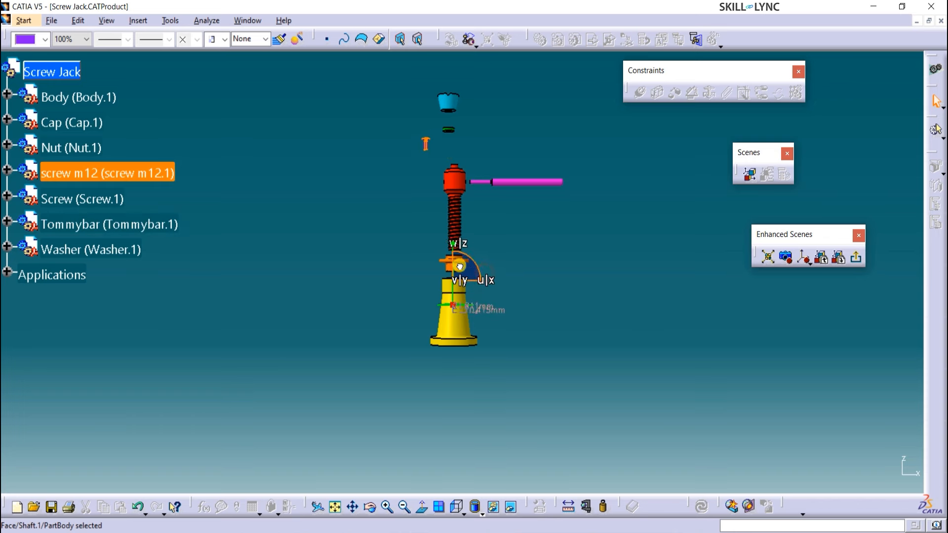
{"action": "left_click", "coordinate": [449, 101]}
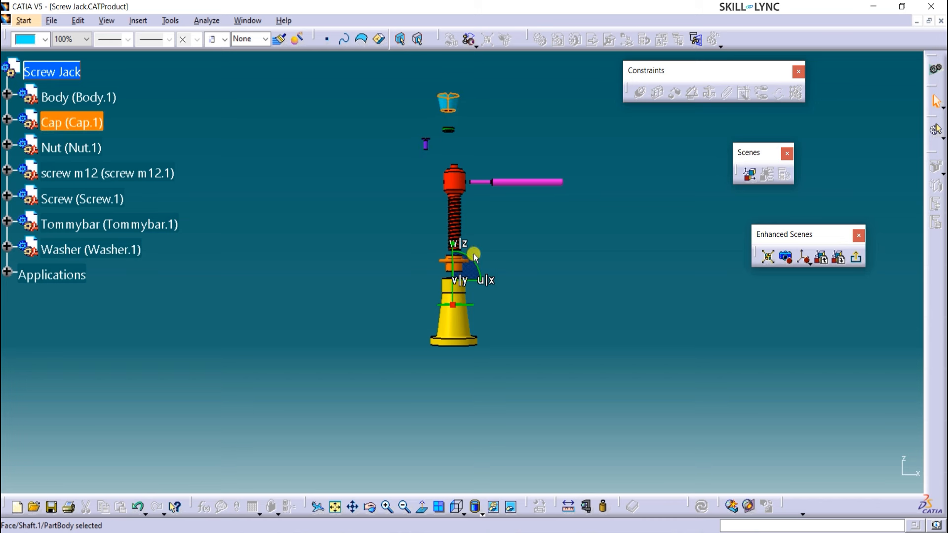
{"action": "left_click_drag", "start_coordinate": [471, 274], "coordinate": [506, 298]}
Stack the Washer and then the screw m12 in line above the Cap, and detach the compass from the parts
{"action": "left_click", "coordinate": [448, 130]}
{"action": "key", "text": "ctrl+z"}
{"action": "left_click", "coordinate": [425, 145]}
{"action": "left_click", "coordinate": [686, 339]}
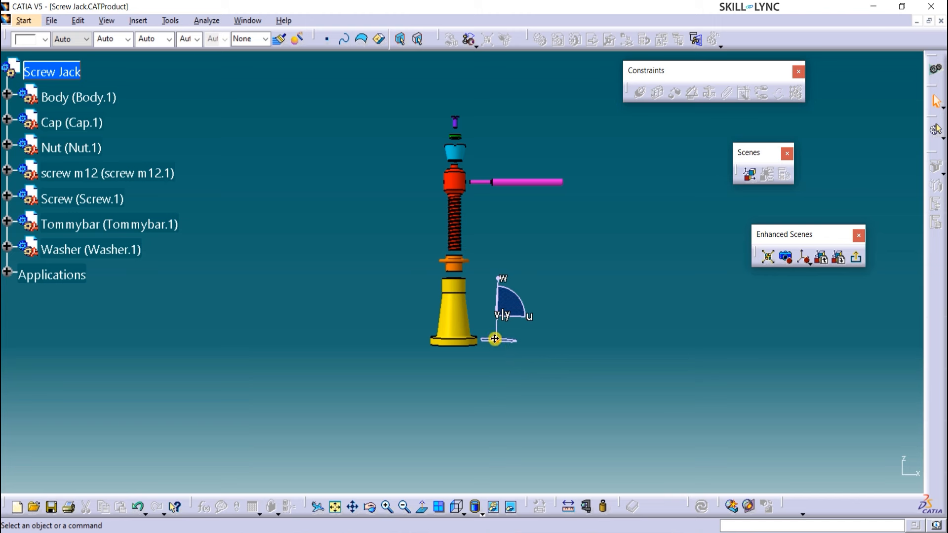
{"action": "left_click_drag", "start_coordinate": [495, 338], "coordinate": [689, 262]}
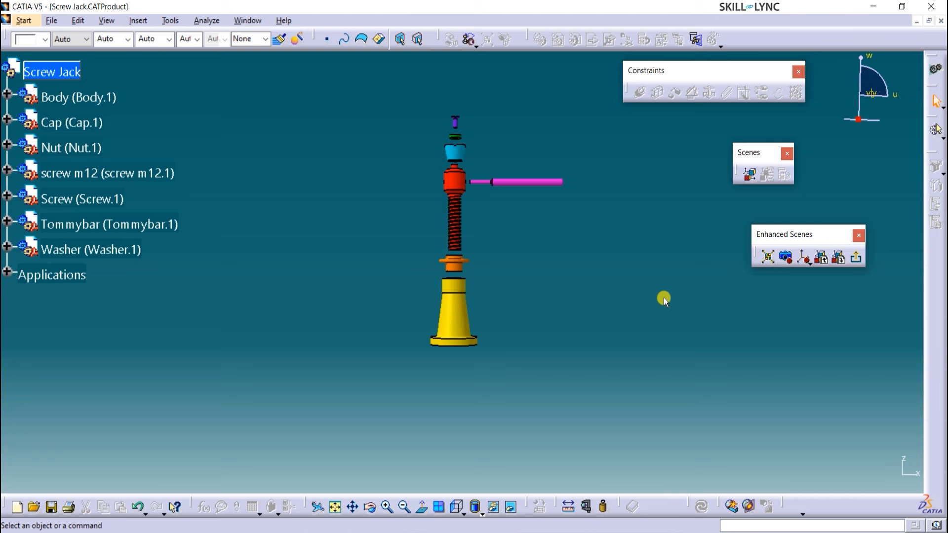
Save the current viewpoint for the exploded scene and exit the scene to return to the assembled Screw Jack
{"action": "left_click", "coordinate": [787, 257]}
{"action": "left_click", "coordinate": [856, 265]}
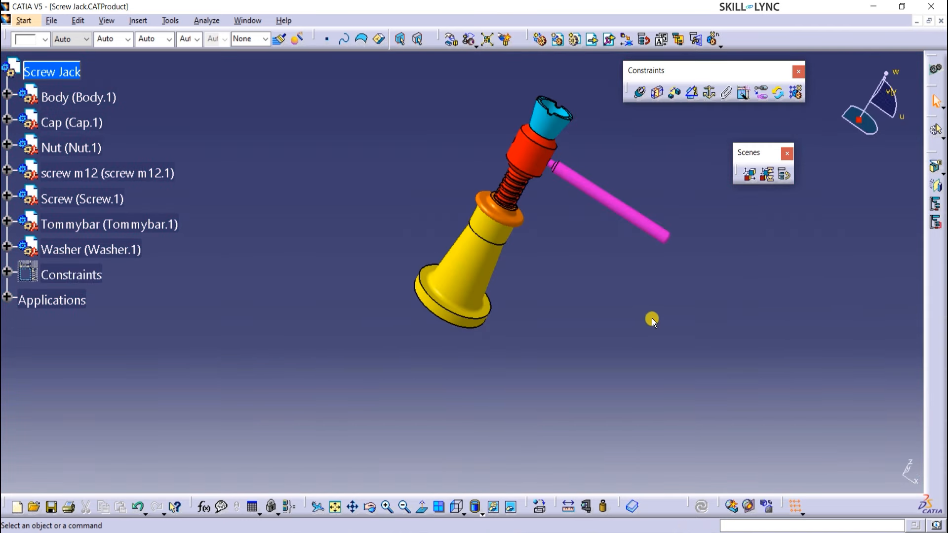
{"action": "middle_click_drag", "start_coordinate": [652, 318], "coordinate": [629, 323]}
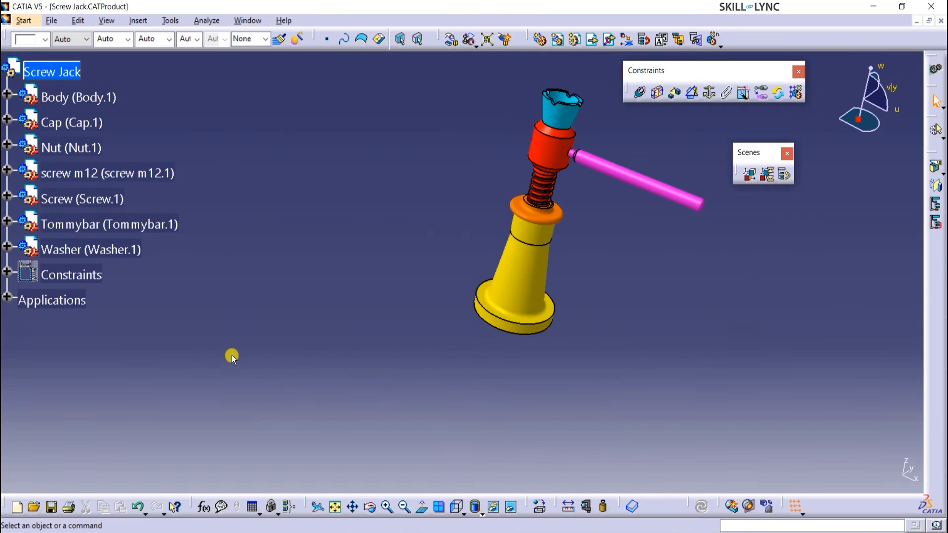
Expand the scenes under Applications, reopen Scene.1 to review the exploded parts, and exit back to the assembly
{"action": "scroll", "coordinate": [62, 330], "scroll_direction": "up", "scroll_amount": 2}
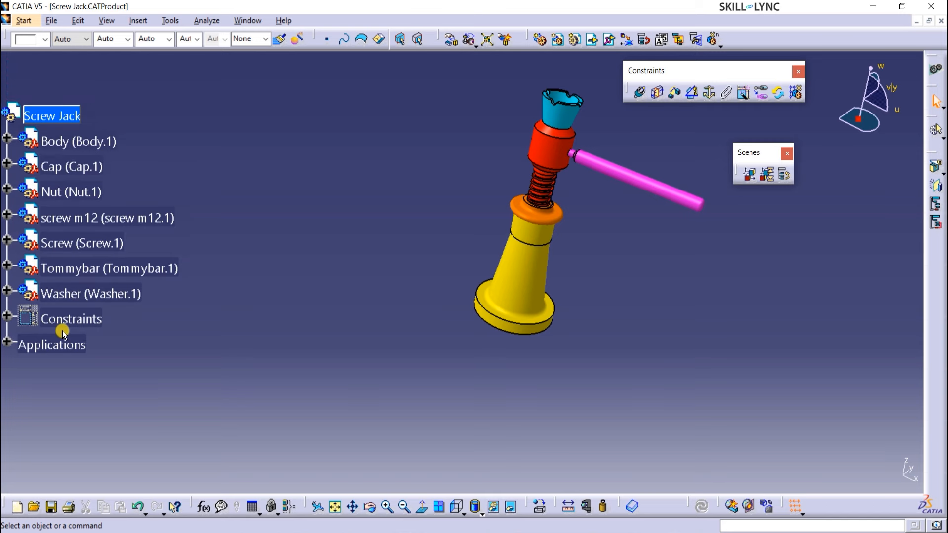
{"action": "left_click", "coordinate": [7, 346]}
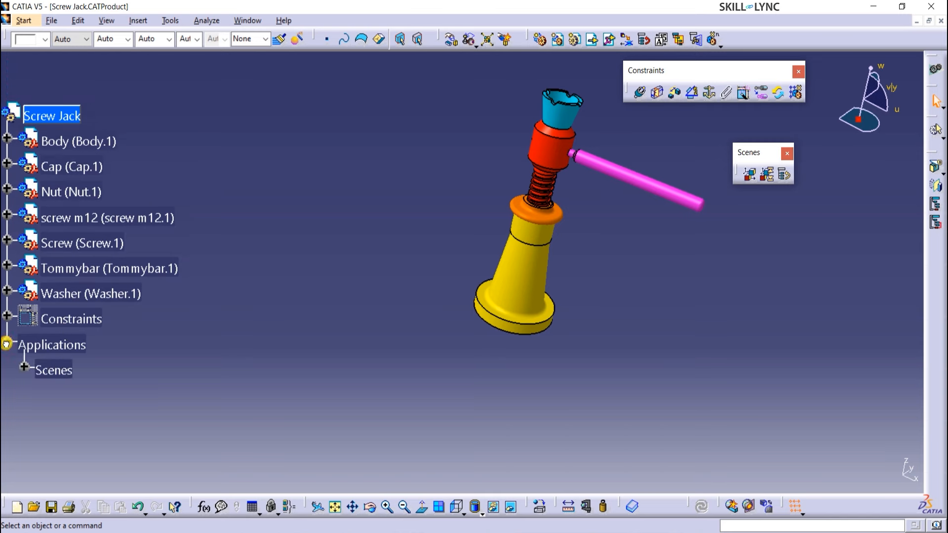
{"action": "left_click", "coordinate": [24, 368]}
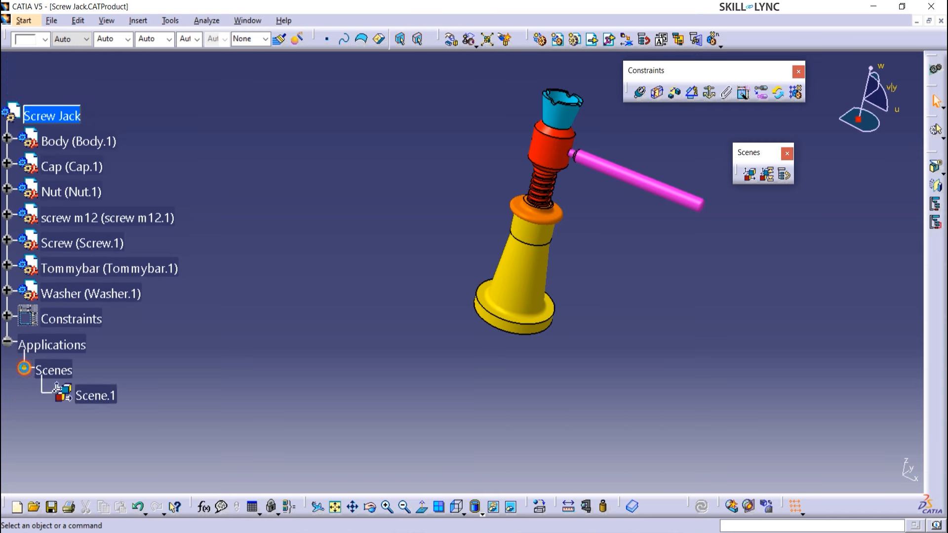
{"action": "double_click", "coordinate": [94, 396]}
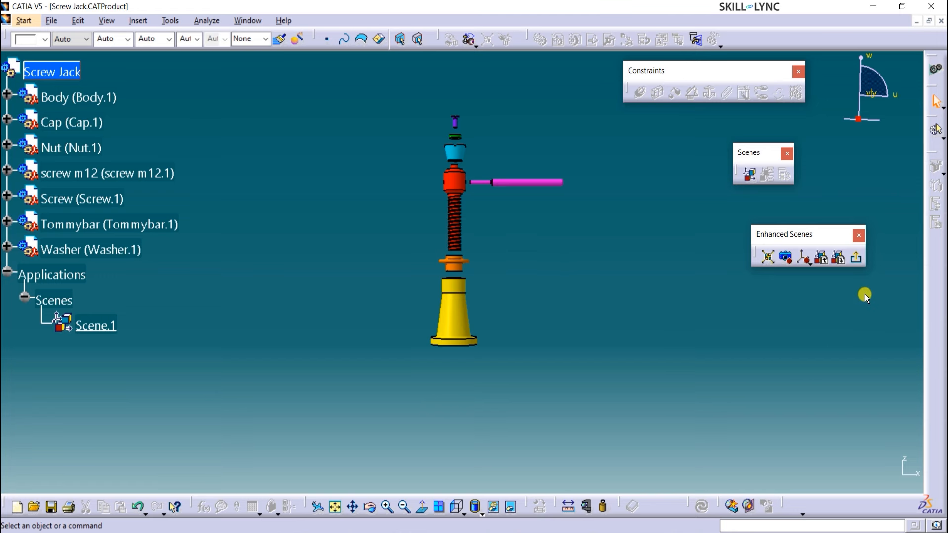
{"action": "left_click", "coordinate": [855, 260]}
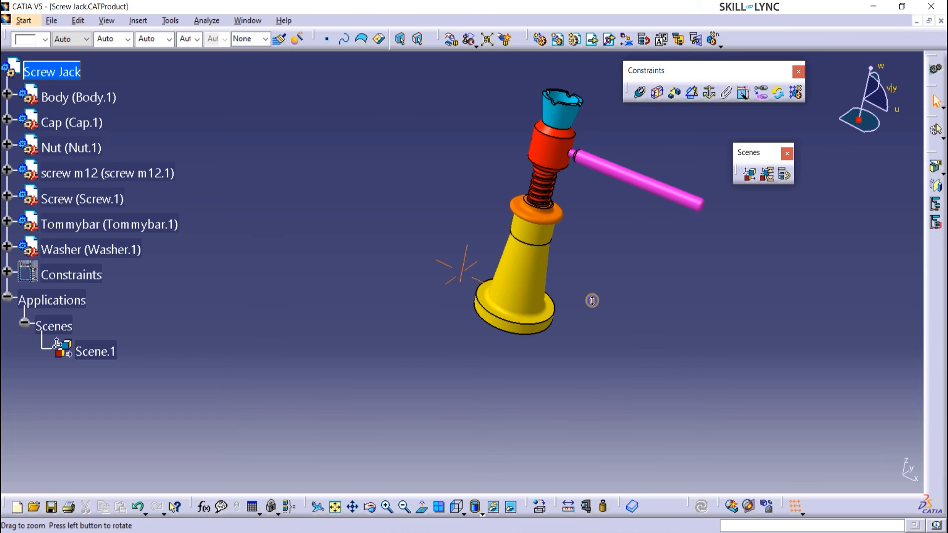
{"action": "middle_click_drag", "start_coordinate": [591, 300], "coordinate": [583, 264]}
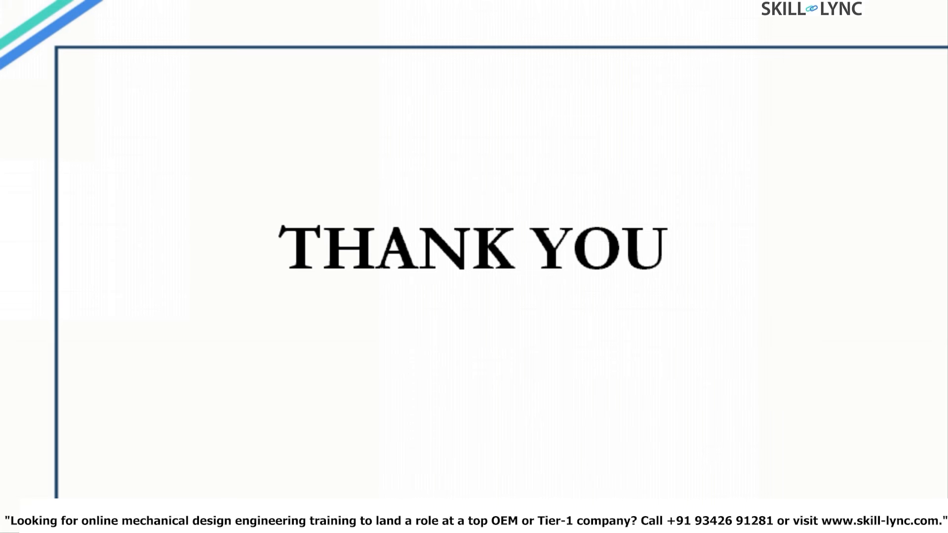